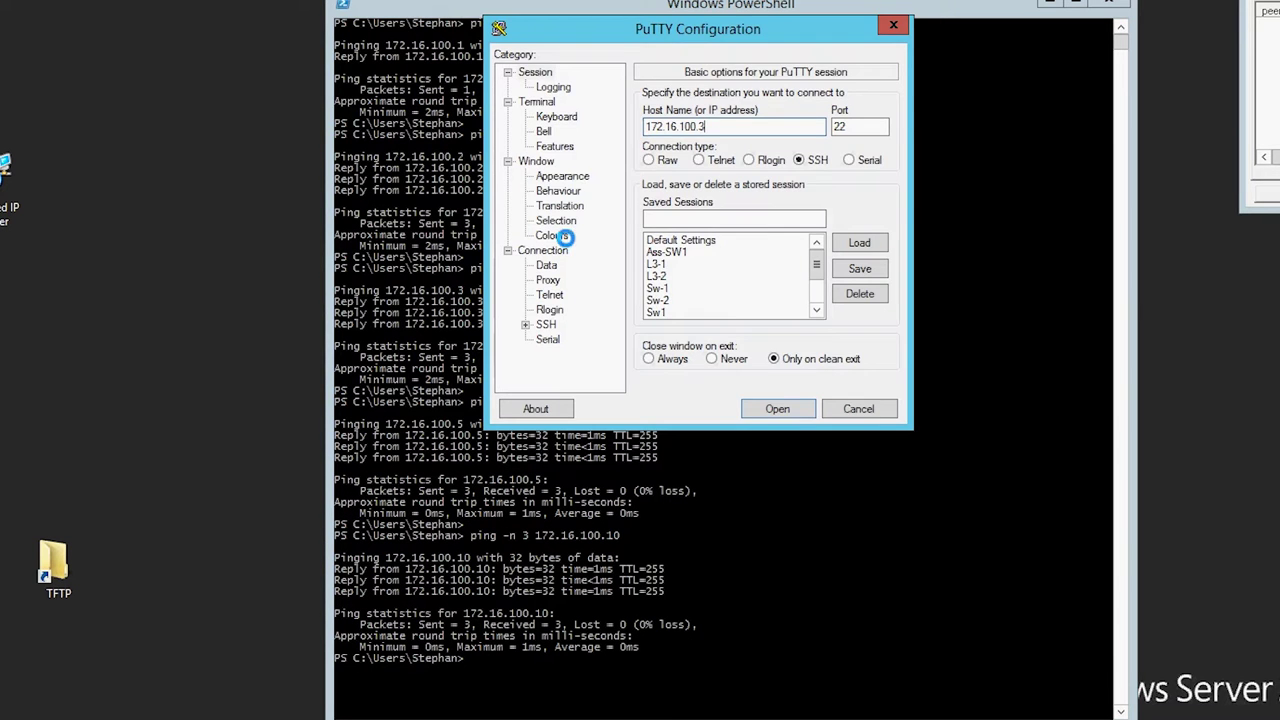
Step: Log in to L3-1 at 172.16.100.3 as admin and enter privileged mode with en
{"action": "left_click", "coordinate": [776, 407]}
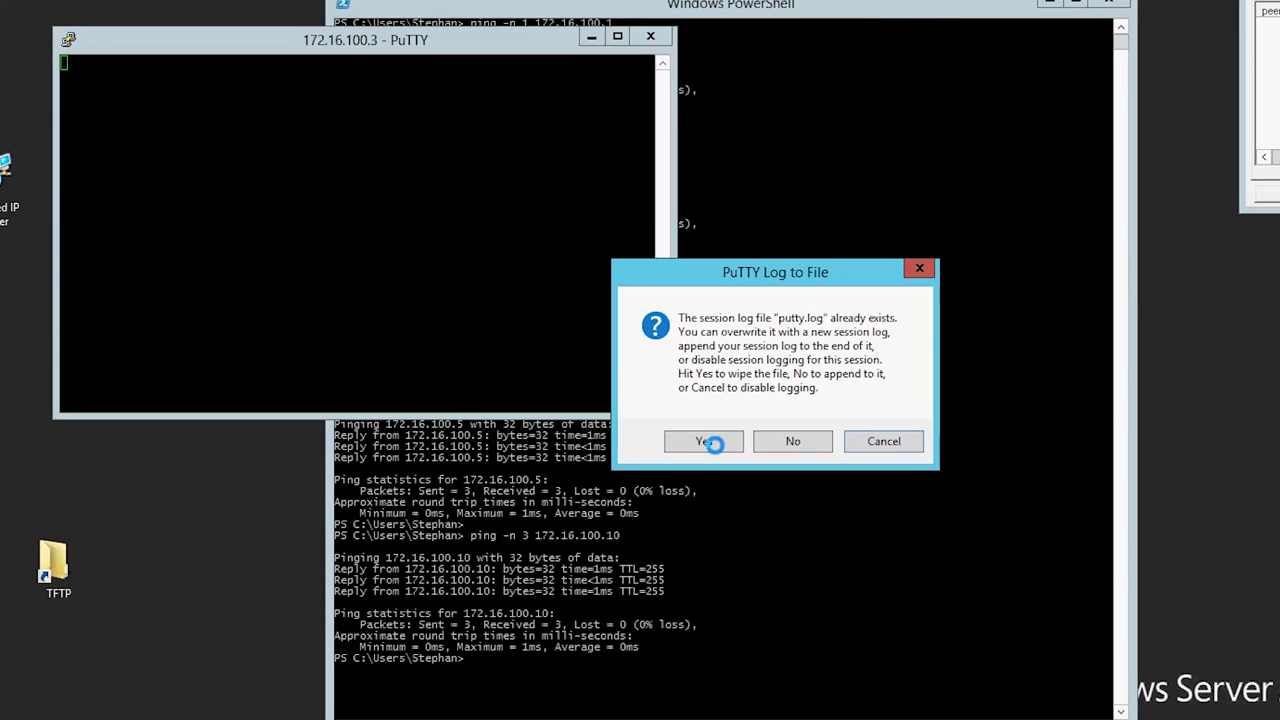
{"action": "left_click", "coordinate": [684, 449]}
{"action": "type", "text": "admin"}
{"action": "key", "text": "Return"}
{"action": "key", "text": "Return"}
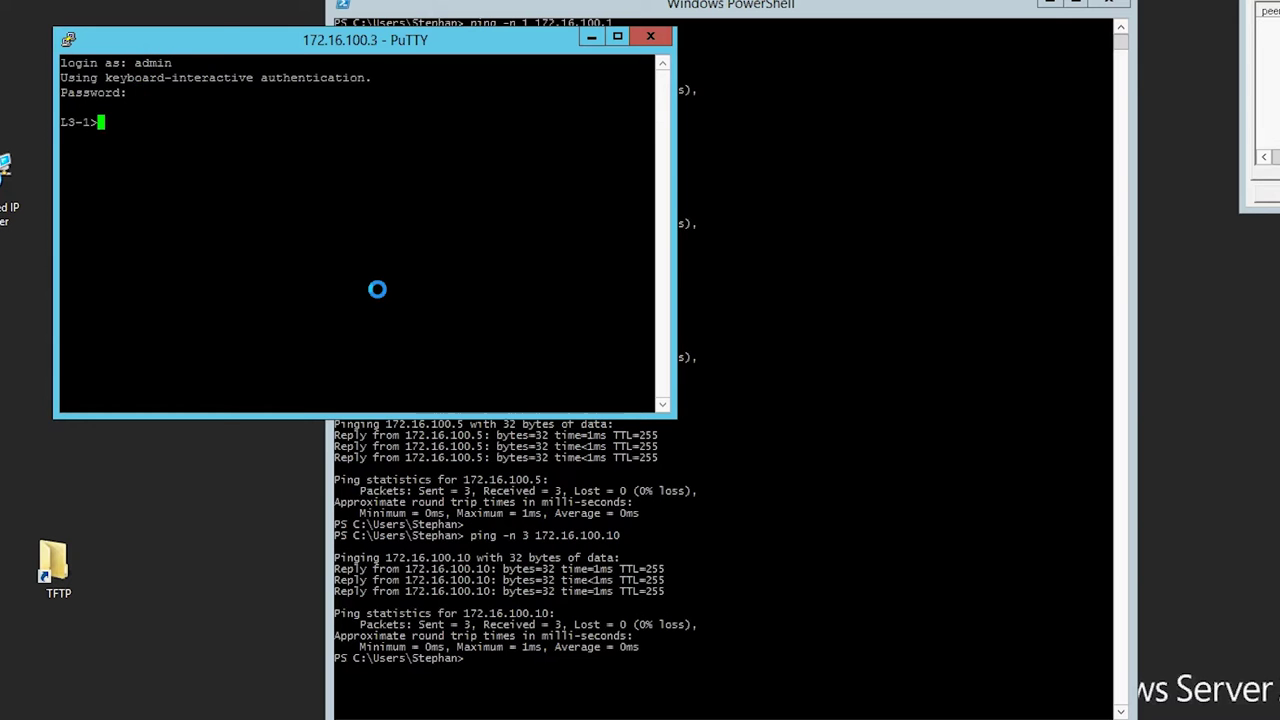
{"action": "type", "text": "en"}
{"action": "key", "text": "Return"}
{"action": "key", "text": "Return"}
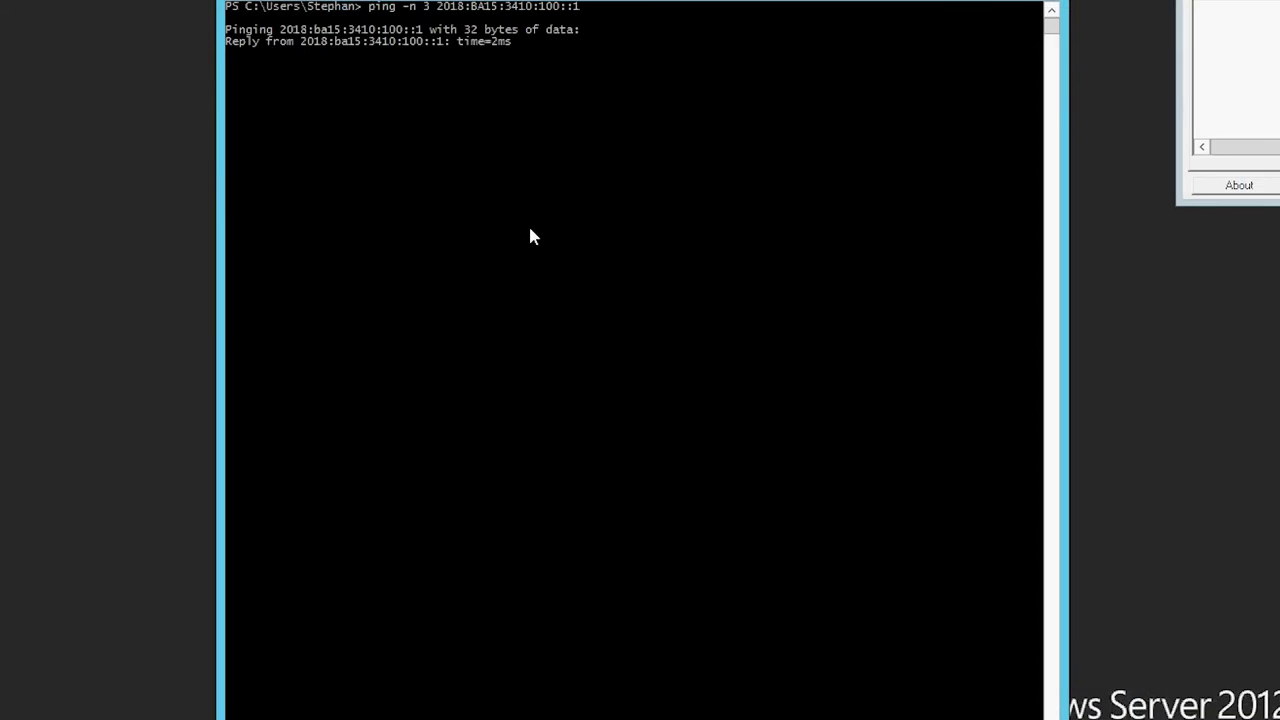
Step: Ping the IPv6 addresses ending in ::2, ::3, ::5 and ::10 by editing the previous ping
{"action": "key", "text": "Up"}
{"action": "key", "text": "BackSpace"}
{"action": "type", "text": "2"}
{"action": "key", "text": "Return"}
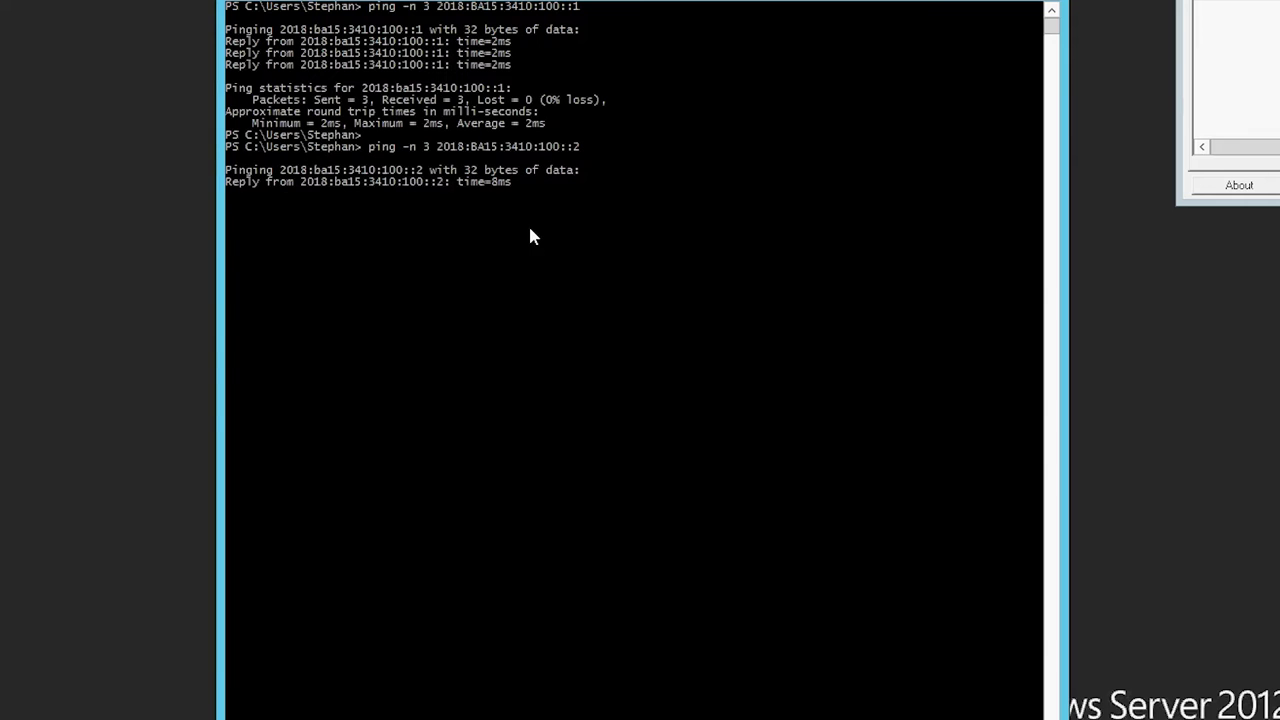
{"action": "key", "text": "Up"}
{"action": "key", "text": "BackSpace"}
{"action": "type", "text": "3"}
{"action": "key", "text": "Return"}
{"action": "key", "text": "Up"}
{"action": "key", "text": "BackSpace"}
{"action": "type", "text": "5"}
{"action": "key", "text": "Return"}
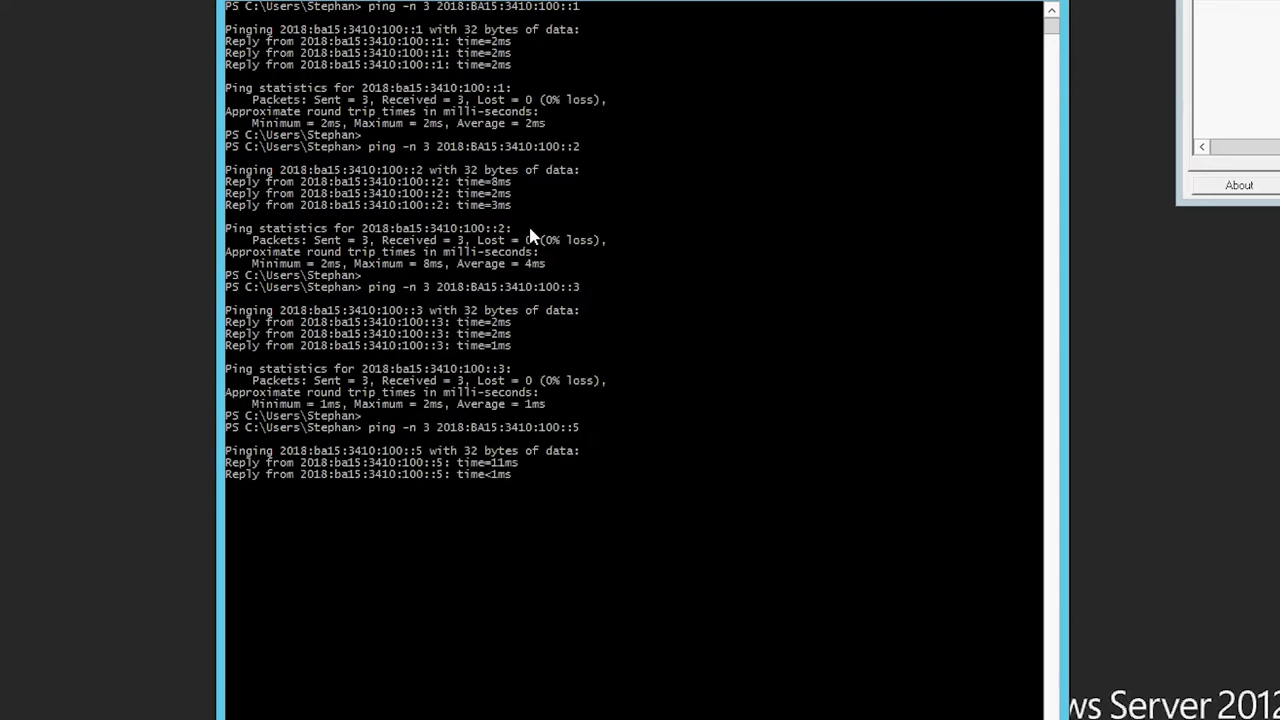
{"action": "key", "text": "Up"}
{"action": "key", "text": "BackSpace"}
{"action": "type", "text": "10"}
{"action": "key", "text": "Return"}
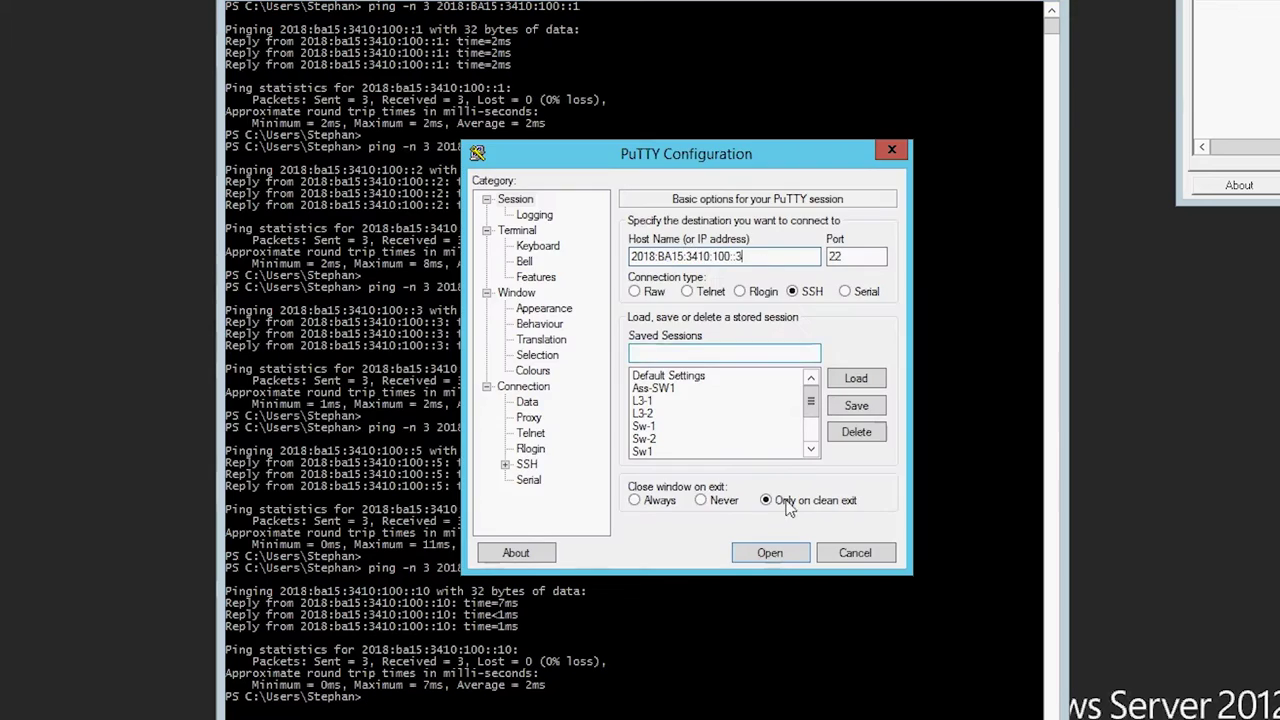
Step: Log in to L3-1 at 2018:BA15:3410:100::3 as admin and enter privileged mode
{"action": "key", "text": "Return"}
{"action": "left_click", "coordinate": [612, 445]}
{"action": "type", "text": "admin"}
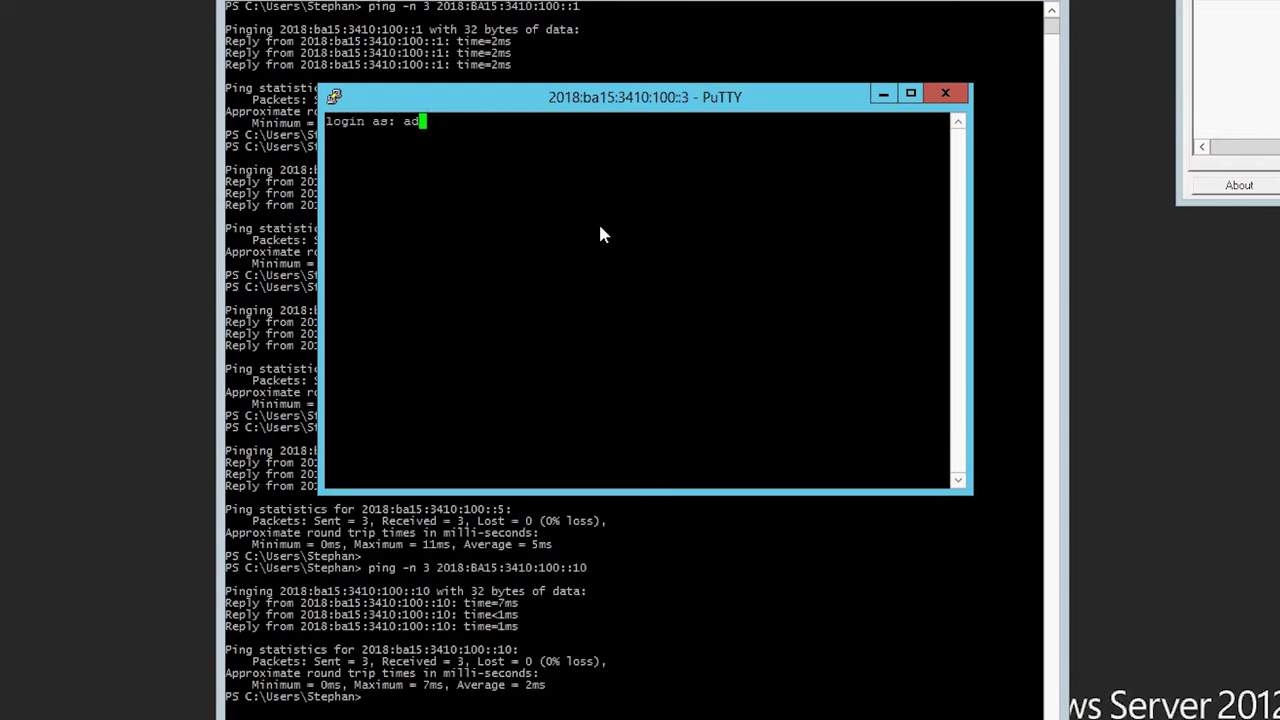
{"action": "key", "text": "Return"}
{"action": "key", "text": "Return"}
{"action": "type", "text": "en"}
{"action": "key", "text": "Return"}
{"action": "key", "text": "Return"}
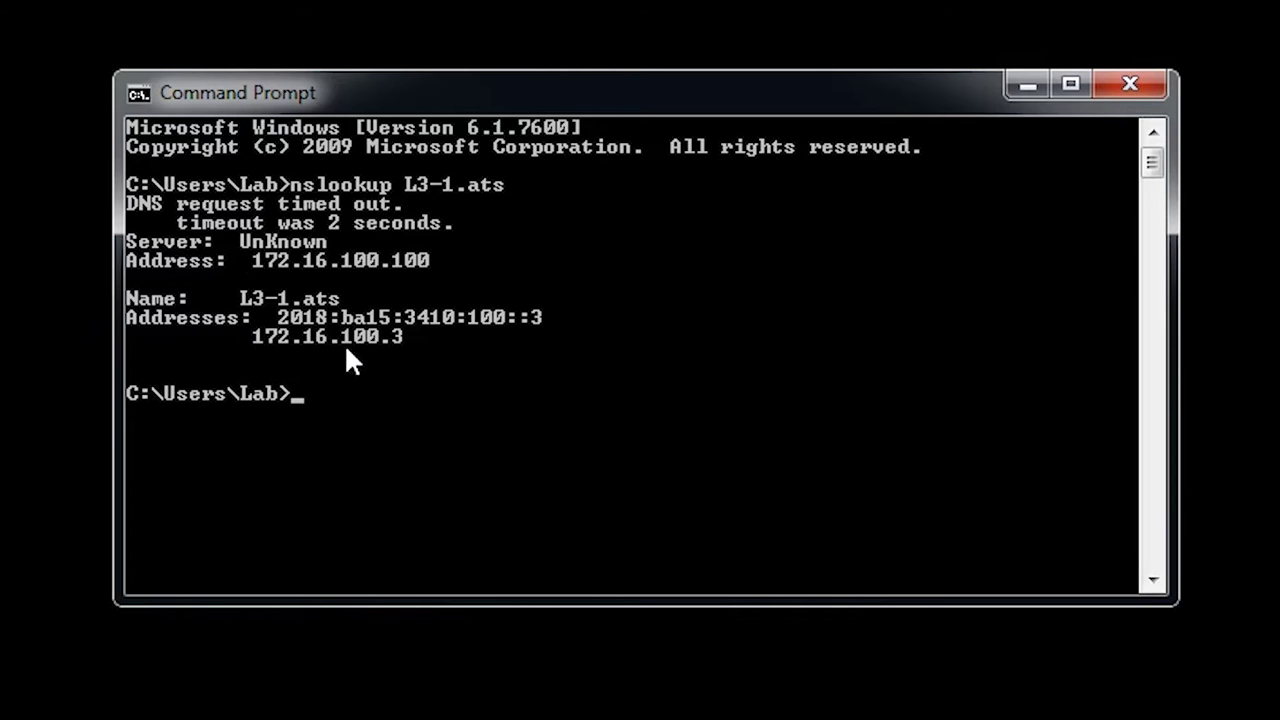
Step: Ping 172.16.100.3, then paste and run a ping to 2018:ba15:3410:15:7565:25ec:a54a:3389
{"action": "type", "text": "ping 172.16.100.3"}
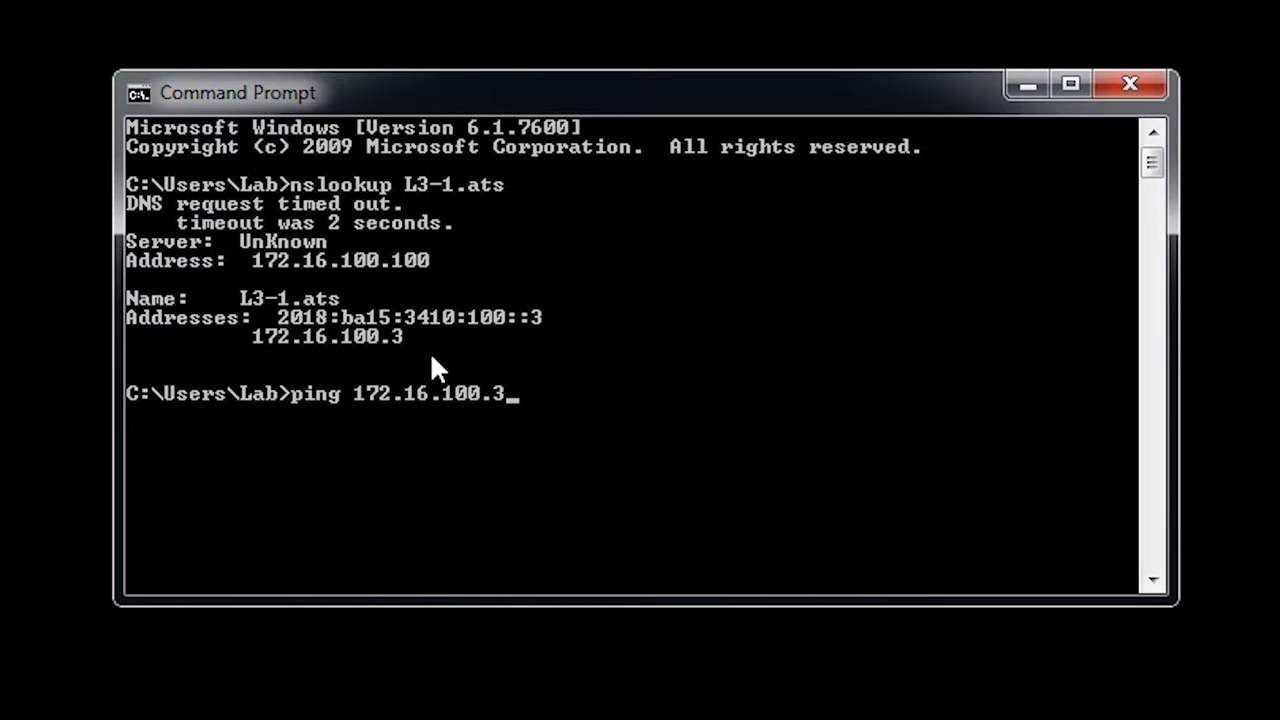
{"action": "key", "text": "Return"}
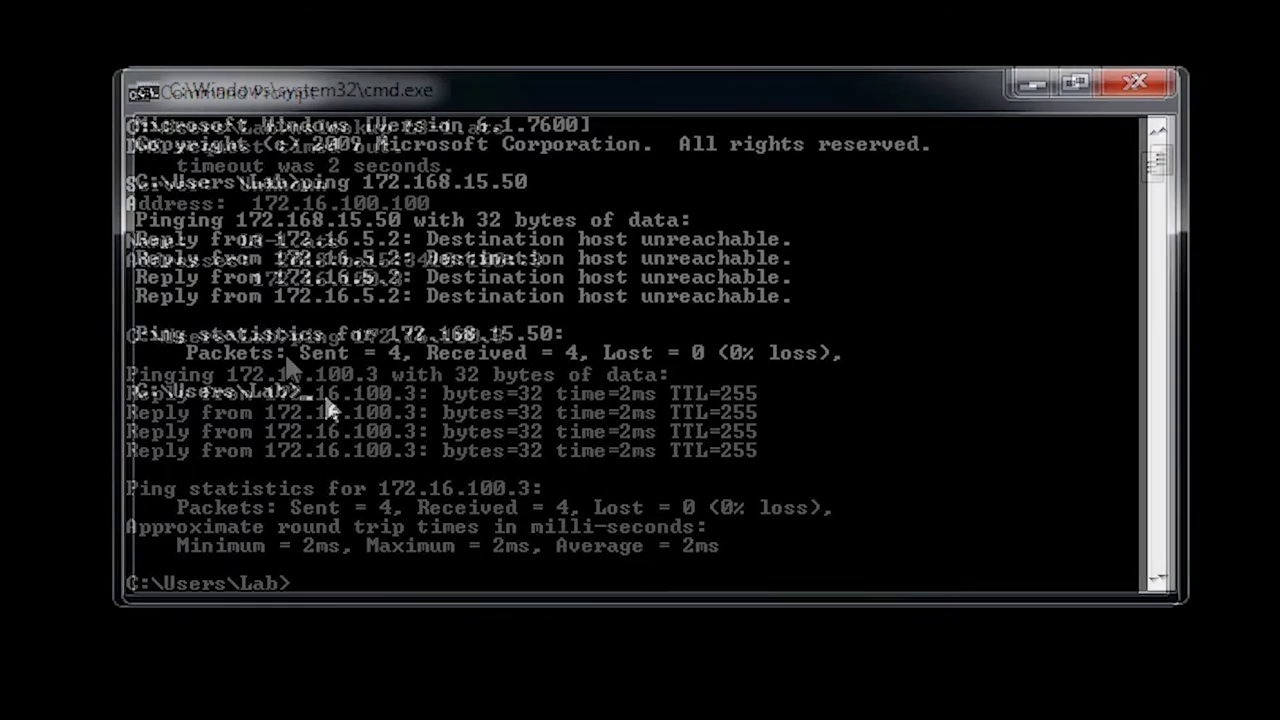
{"action": "right_click", "coordinate": [326, 392]}
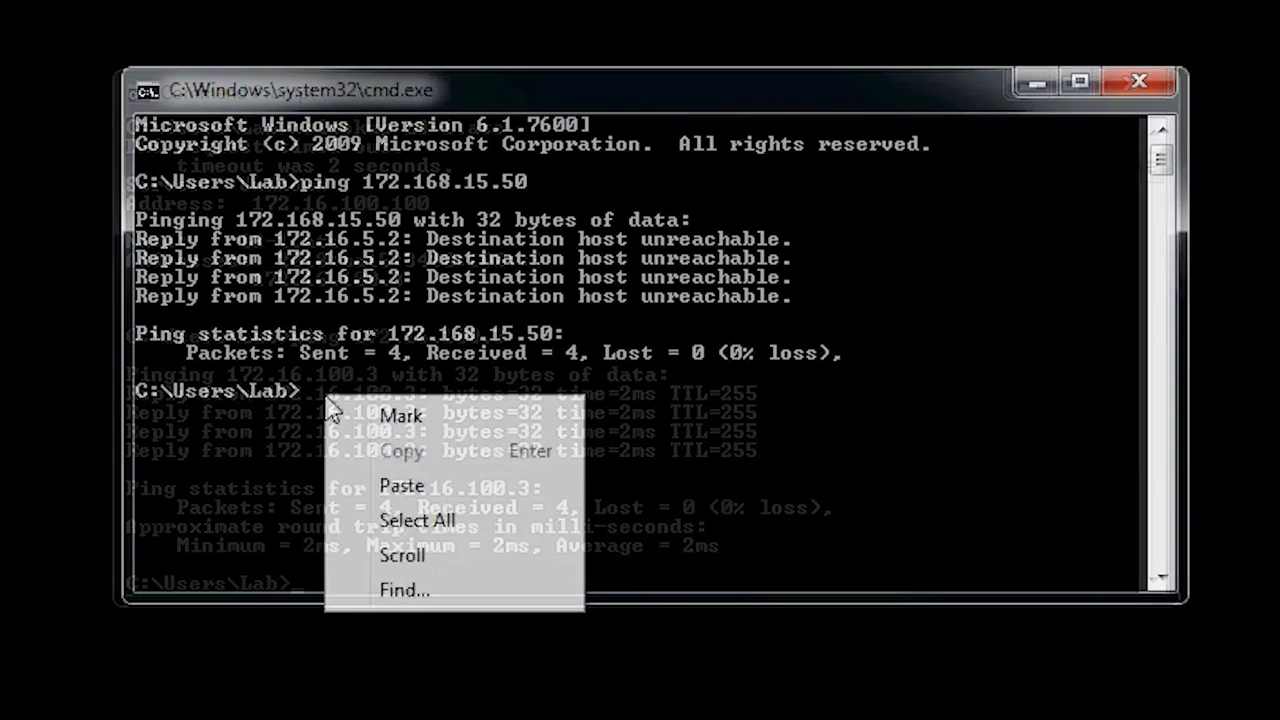
{"action": "left_click", "coordinate": [440, 487]}
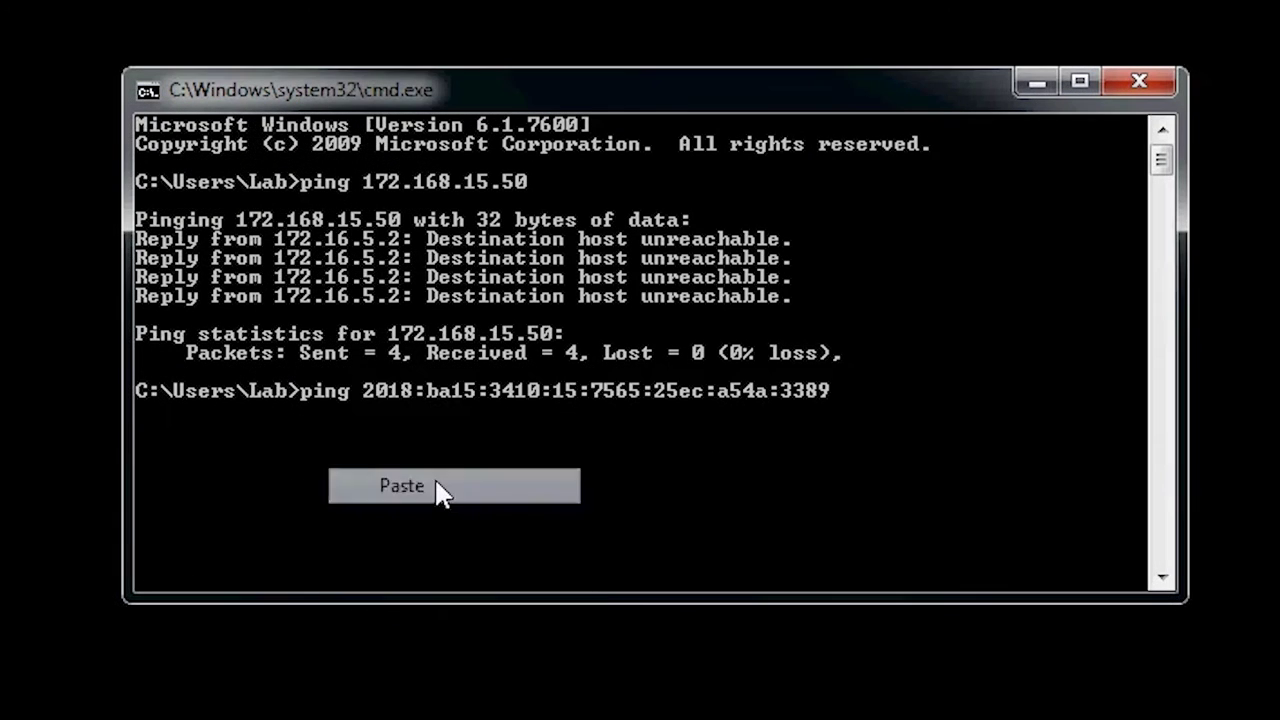
{"action": "key", "text": "Return"}
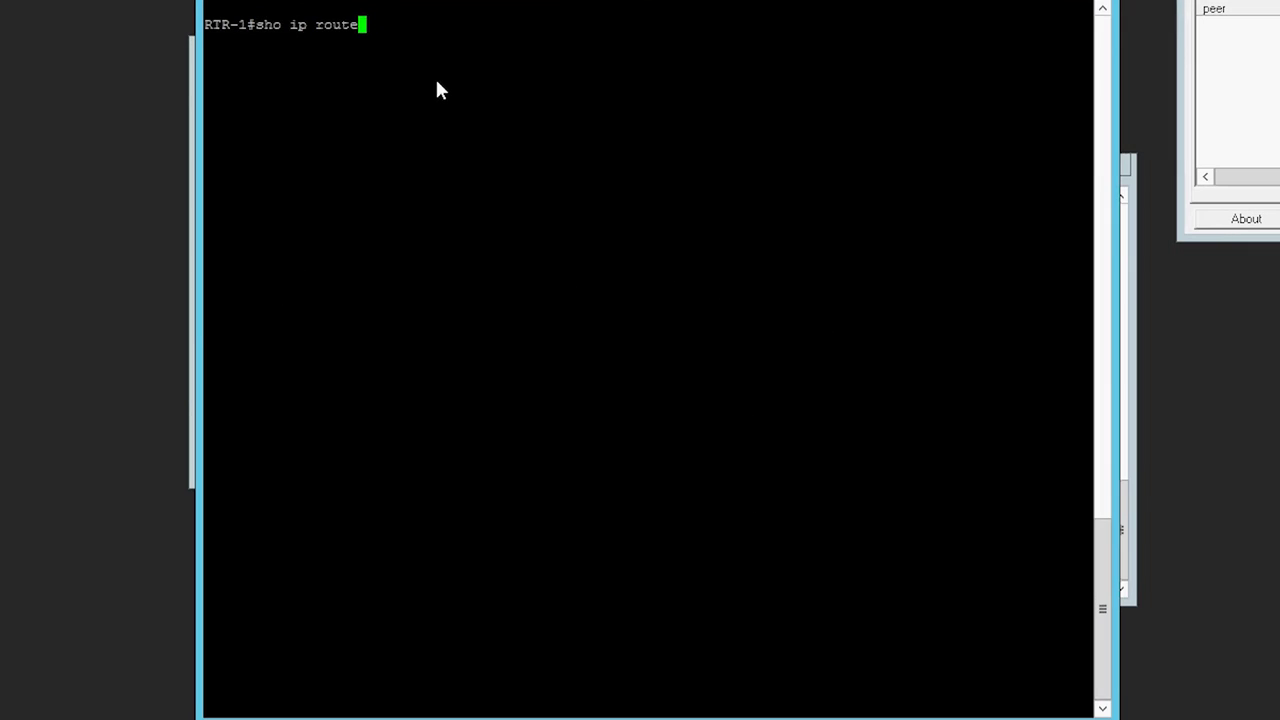
Step: Show RTR-1's IPv4 routing table, then its full IPv6 routing table
{"action": "key", "text": "Return"}
{"action": "key", "text": "Up"}
{"action": "key", "text": "Left"}
{"action": "key", "text": "Left"}
{"action": "key", "text": "Left"}
{"action": "key", "text": "Left"}
{"action": "key", "text": "Left"}
{"action": "key", "text": "Left"}
{"action": "type", "text": "v6"}
{"action": "key", "text": "Return"}
{"action": "key", "text": "space"}
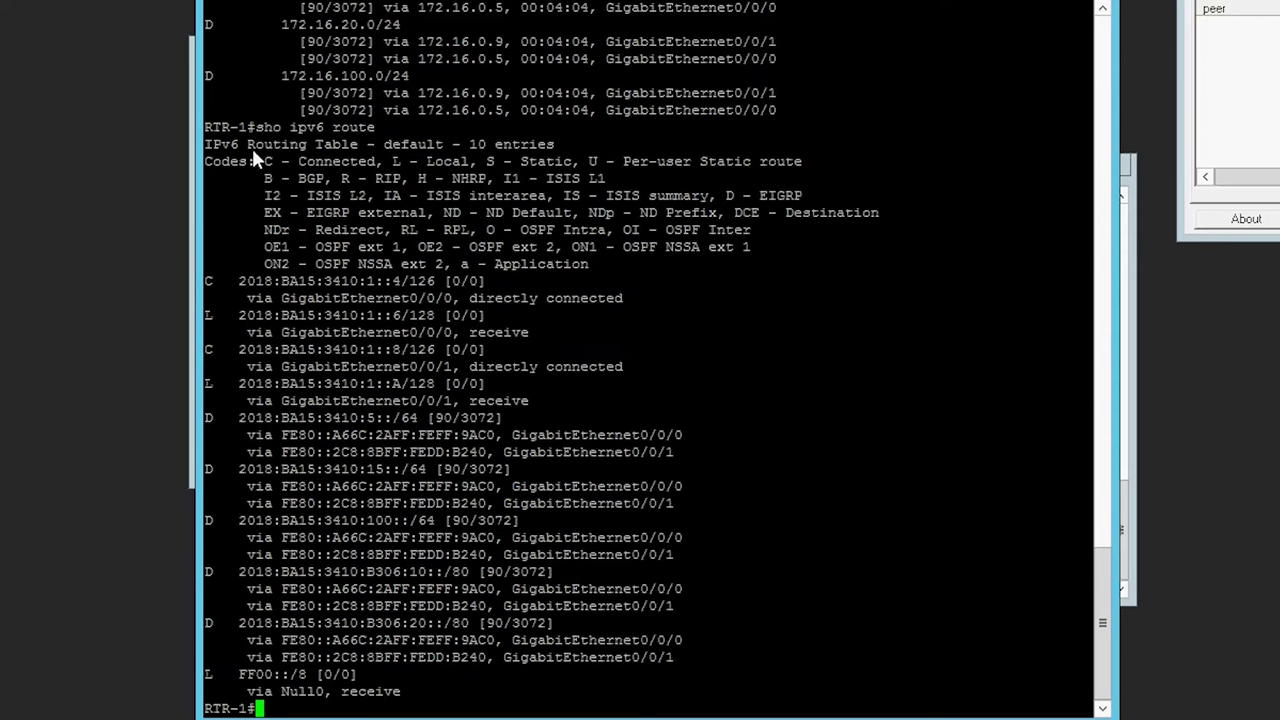
{"action": "left_click_drag", "start_coordinate": [213, 415], "coordinate": [528, 400]}
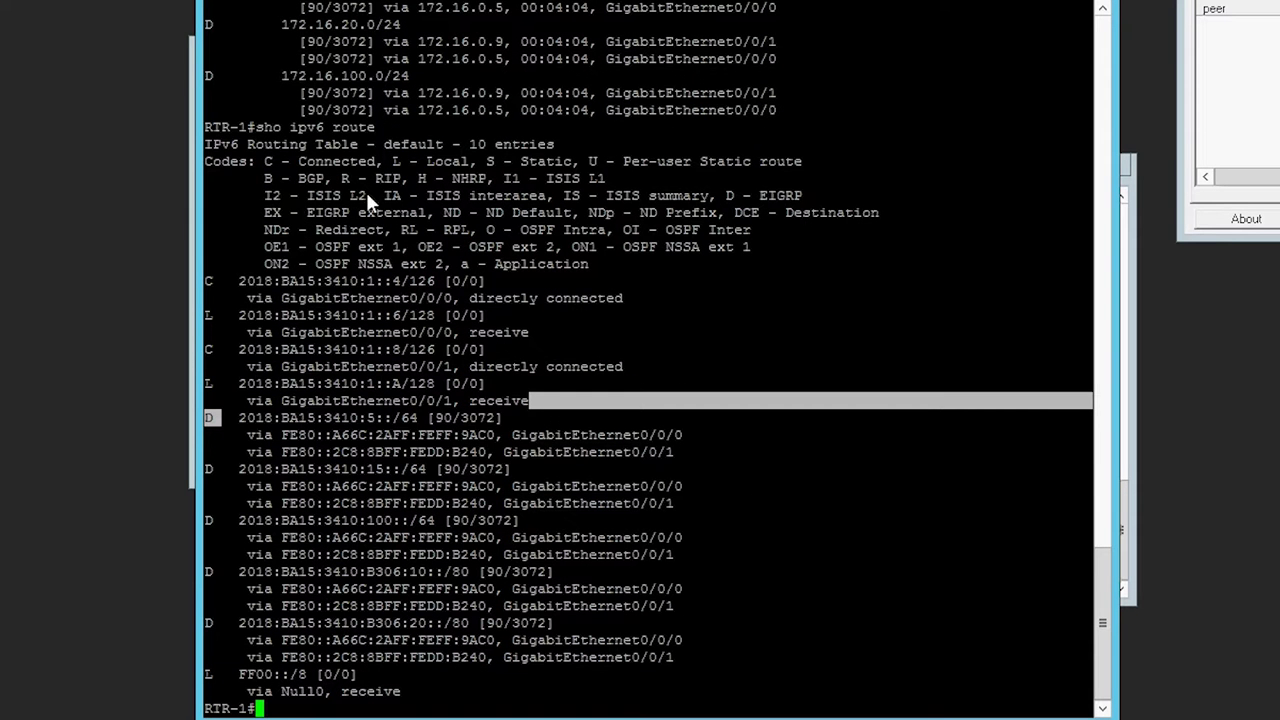
{"action": "left_click", "coordinate": [720, 193]}
Step: List RTR-1's IPv6 EIGRP neighbours and highlight the two neighbour rows
{"action": "key", "text": "Up"}
Step: List RTR-1's IPv4 EIGRP neighbours, 172.16.0.9 and 172.16.0.5 in AS 18
{"action": "key", "text": "Up"}
{"action": "key", "text": "Return"}
{"action": "left_click_drag", "start_coordinate": [226, 645], "coordinate": [953, 700]}
{"action": "left_click", "coordinate": [741, 706]}
{"action": "key", "text": "Up"}
{"action": "key", "text": "Left"}
{"action": "key", "text": "Left"}
{"action": "key", "text": "Left"}
{"action": "key", "text": "Left"}
{"action": "key", "text": "Left"}
{"action": "key", "text": "Left"}
{"action": "key", "text": "Left"}
{"action": "key", "text": "Left"}
{"action": "key", "text": "Left"}
{"action": "key", "text": "Left"}
{"action": "key", "text": "Left"}
{"action": "key", "text": "Left"}
{"action": "key", "text": "Left"}
{"action": "key", "text": "Left"}
{"action": "key", "text": "Left"}
{"action": "key", "text": "Left"}
{"action": "key", "text": "Left"}
{"action": "key", "text": "Left"}
{"action": "key", "text": "Left"}
{"action": "key", "text": "Right"}
{"action": "key", "text": "Right"}
{"action": "key", "text": "Right"}
{"action": "key", "text": "BackSpace"}
{"action": "key", "text": "BackSpace"}
{"action": "key", "text": "Return"}
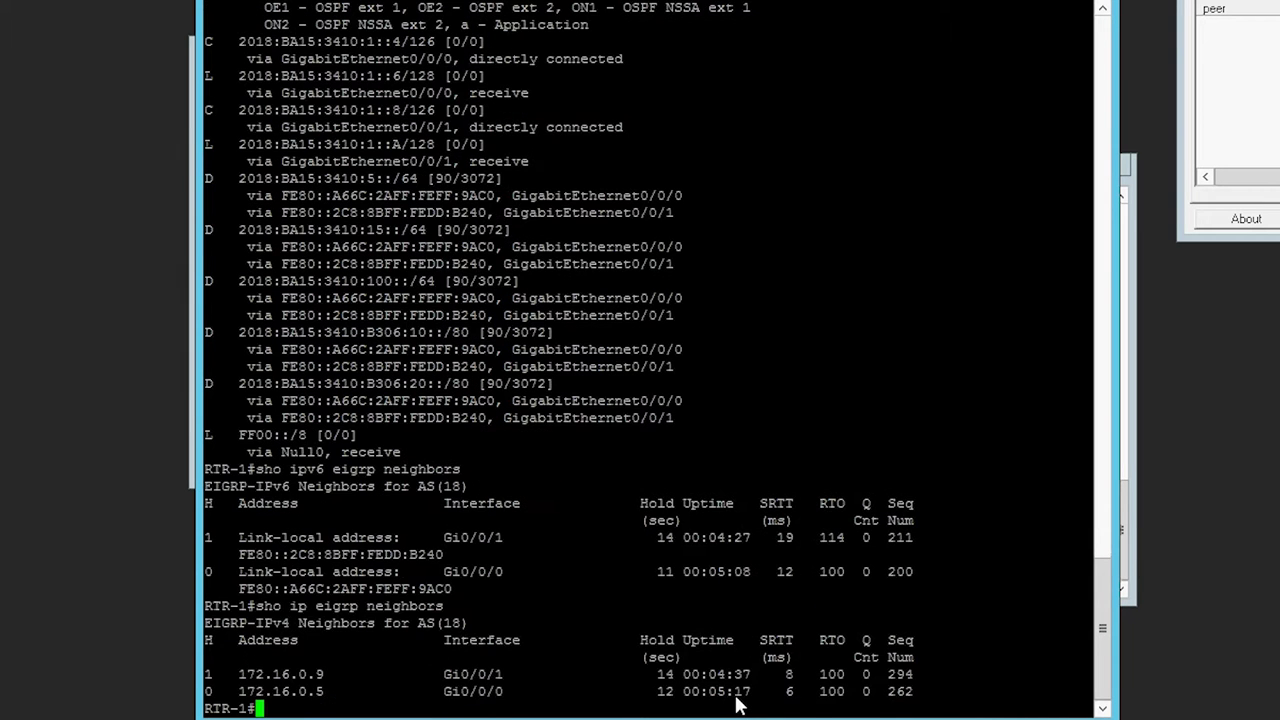
{"action": "left_click_drag", "start_coordinate": [232, 677], "coordinate": [878, 712]}
{"action": "left_click", "coordinate": [586, 684]}
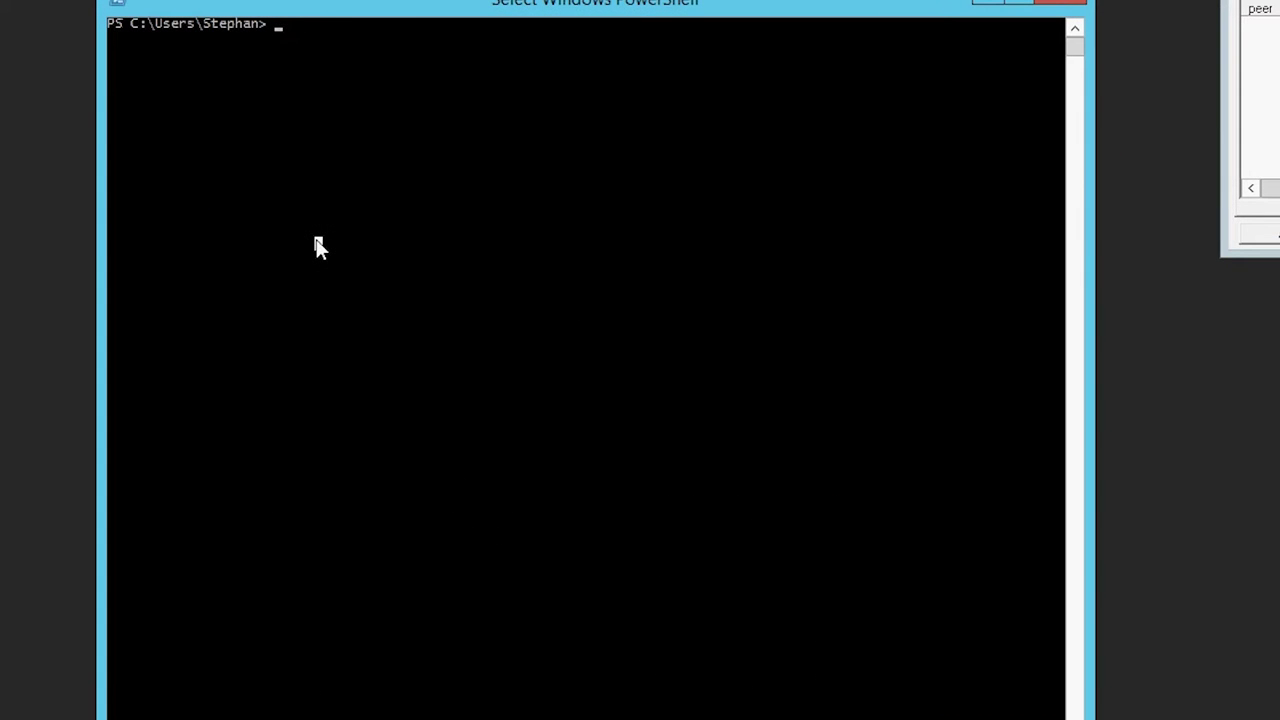
Step: Look up L3-2.ats and L3-1.ats with nslookup and highlight L3-1's addresses
{"action": "key", "text": "Up"}
{"action": "key", "text": "Up"}
{"action": "key", "text": "Return"}
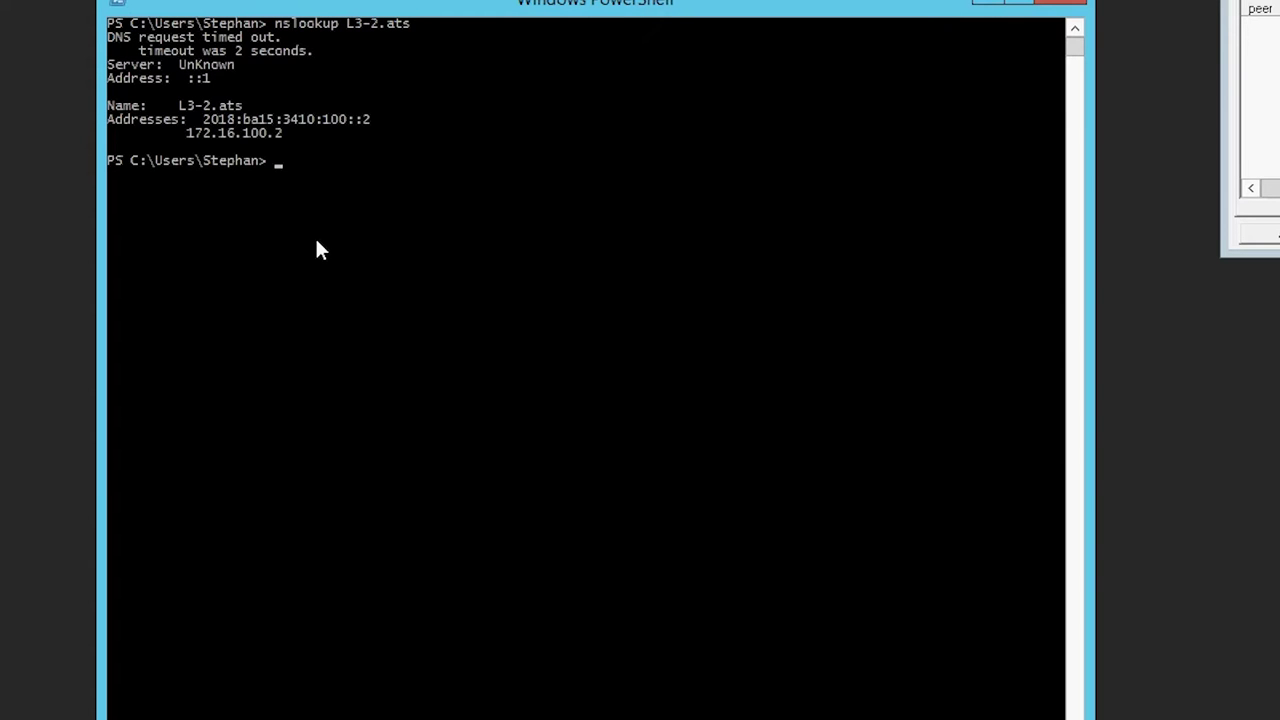
{"action": "key", "text": "Up"}
{"action": "key", "text": "Left"}
{"action": "key", "text": "Left"}
{"action": "key", "text": "Left"}
{"action": "key", "text": "Left"}
{"action": "key", "text": "BackSpace"}
{"action": "type", "text": "1"}
{"action": "key", "text": "Return"}
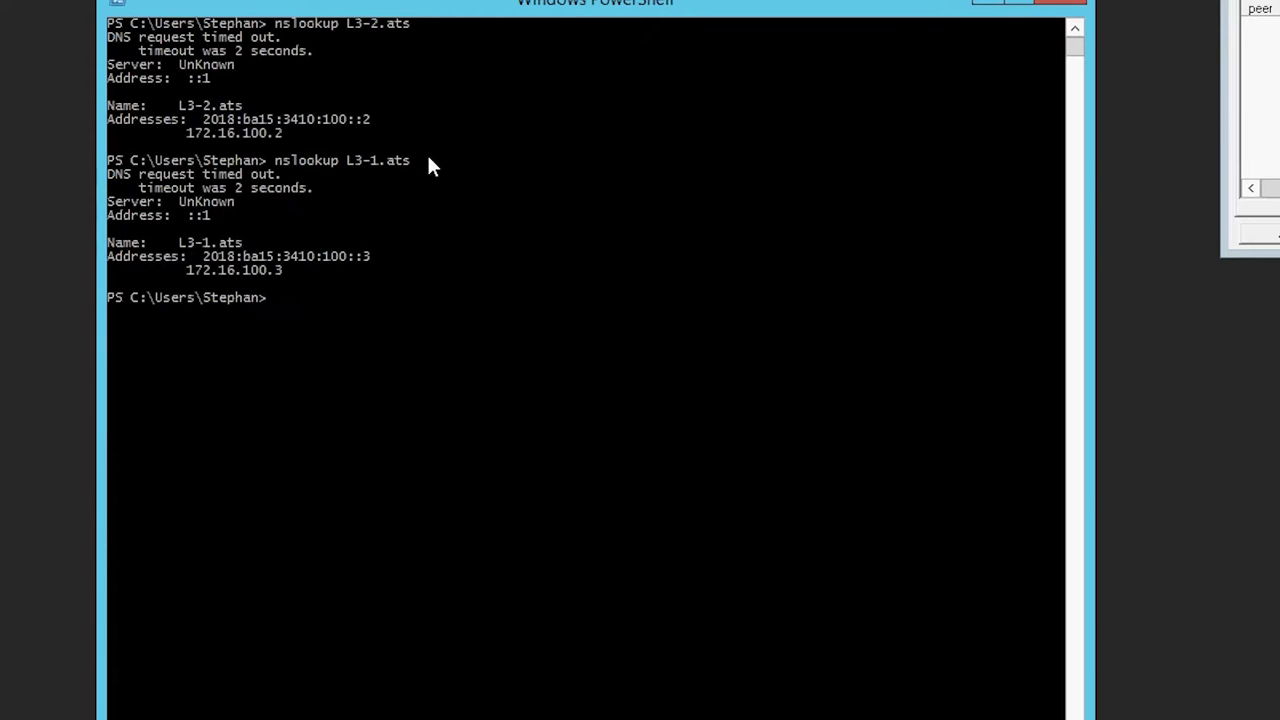
{"action": "left_click_drag", "start_coordinate": [308, 255], "coordinate": [90, 266]}
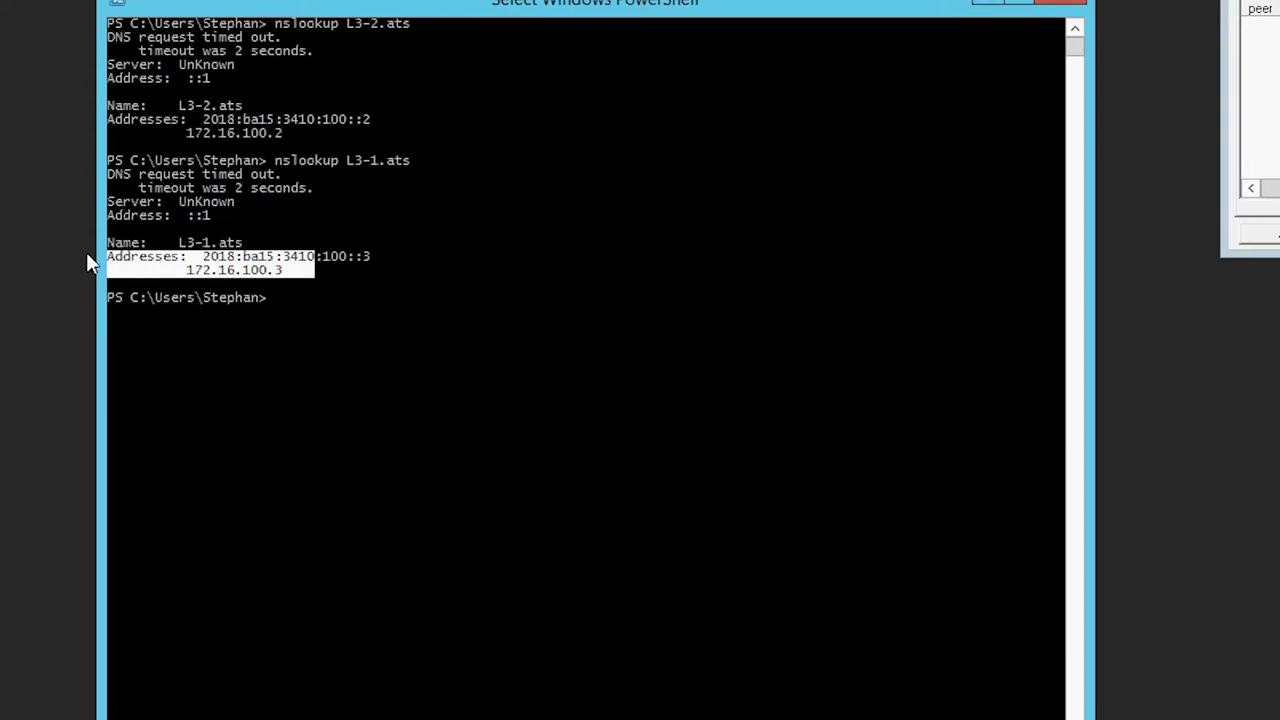
{"action": "left_click", "coordinate": [414, 326]}
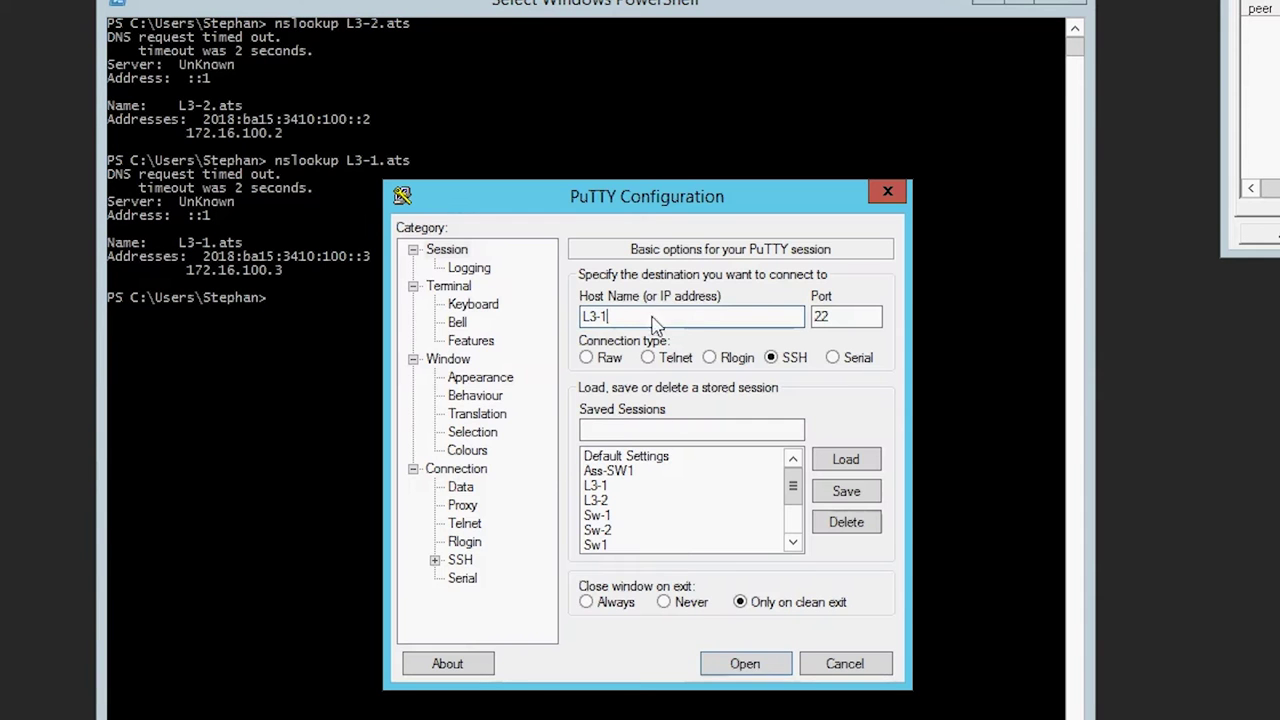
Step: Log in to L3-1 over SSH as admin and enter privileged mode
{"action": "key", "text": "BackSpace"}
{"action": "type", "text": "1"}
{"action": "left_click", "coordinate": [745, 664]}
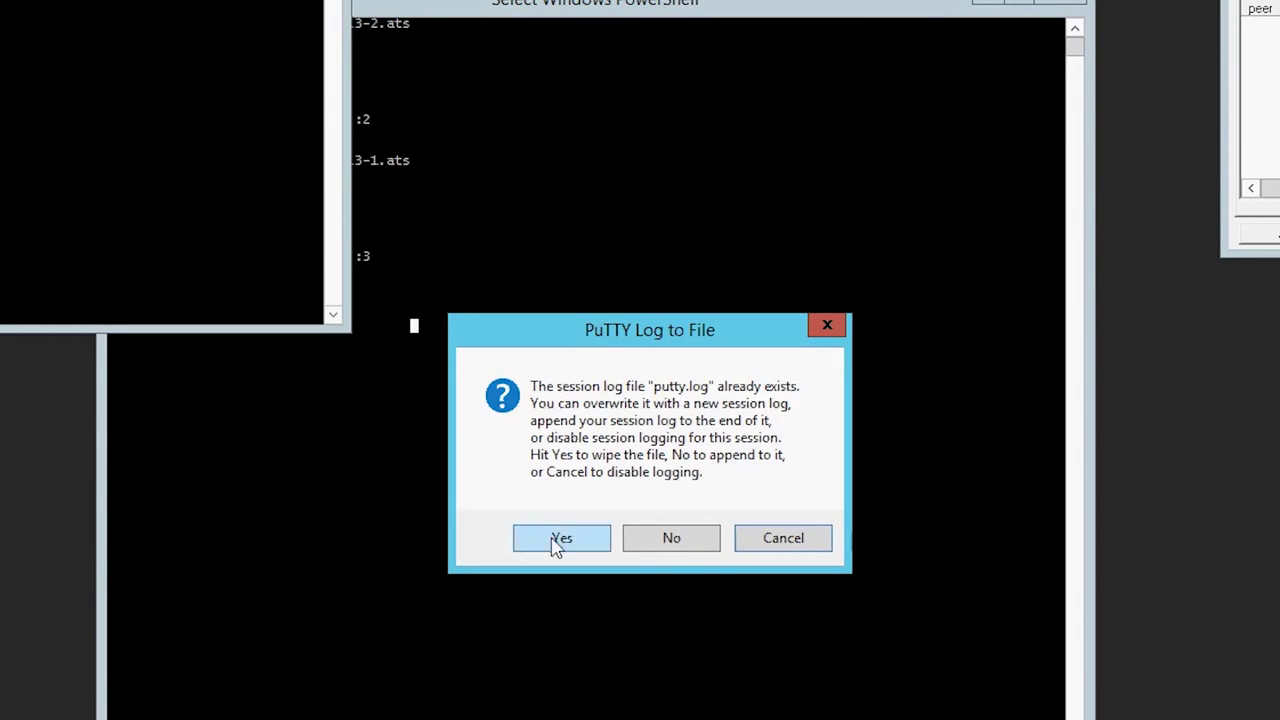
{"action": "left_click", "coordinate": [556, 540]}
{"action": "type", "text": "admin"}
{"action": "key", "text": "Return"}
{"action": "key", "text": "Return"}
{"action": "type", "text": "en"}
{"action": "key", "text": "Return"}
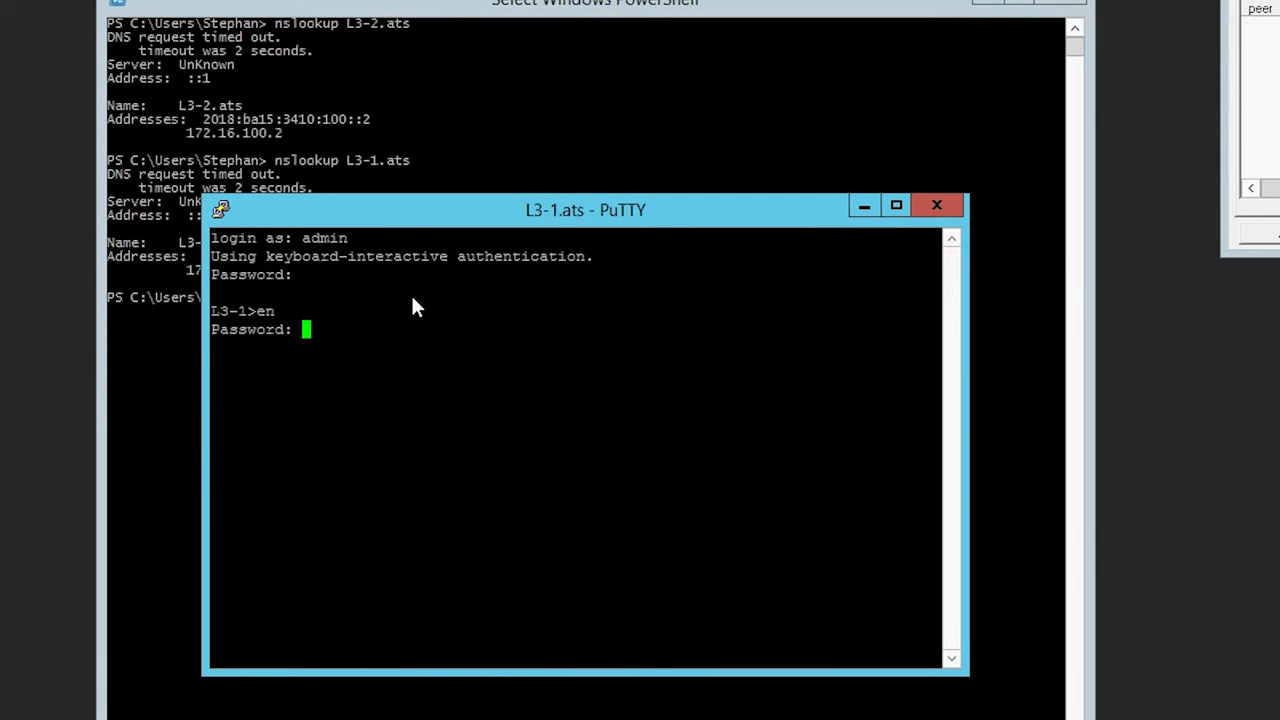
{"action": "key", "text": "Return"}
Step: Run sho standby br on L3-1, then on L3-2
{"action": "type", "text": "sho"}
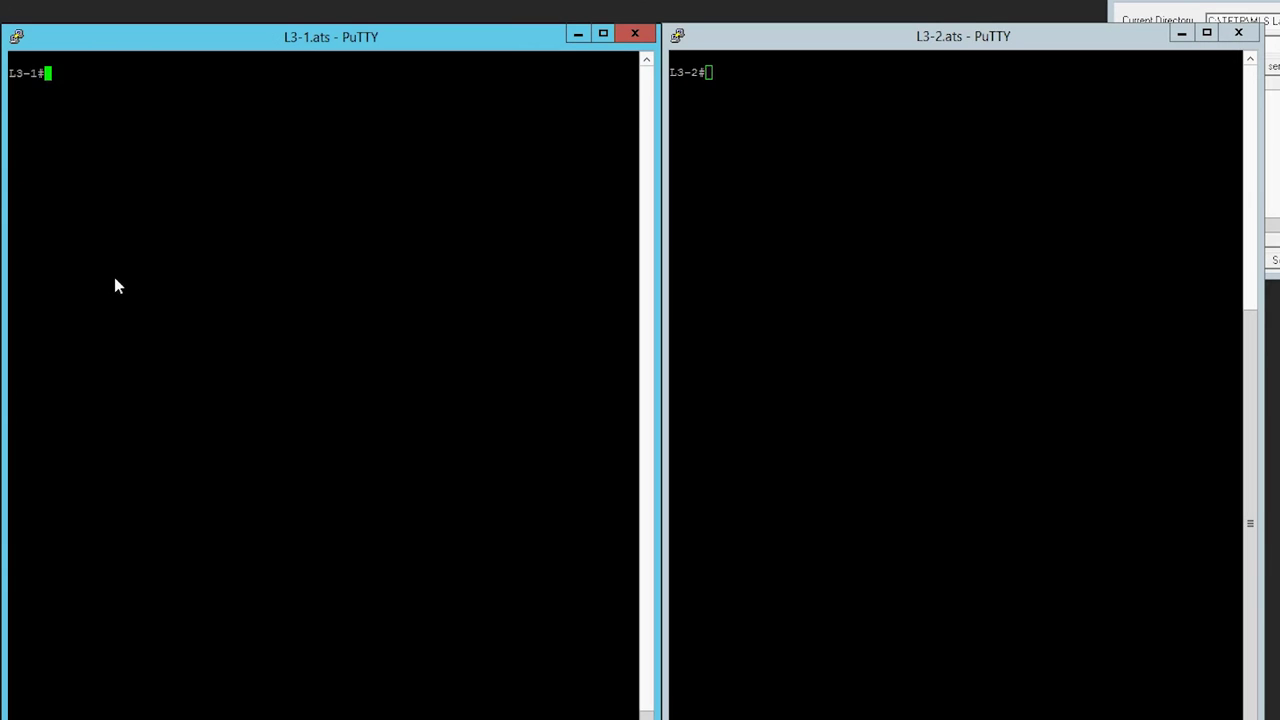
{"action": "type", "text": "sho standby br"}
{"action": "key", "text": "Return"}
{"action": "left_click", "coordinate": [923, 314]}
{"action": "type", "text": "sho standby bre"}
{"action": "key", "text": "BackSpace"}
{"action": "key", "text": "Return"}
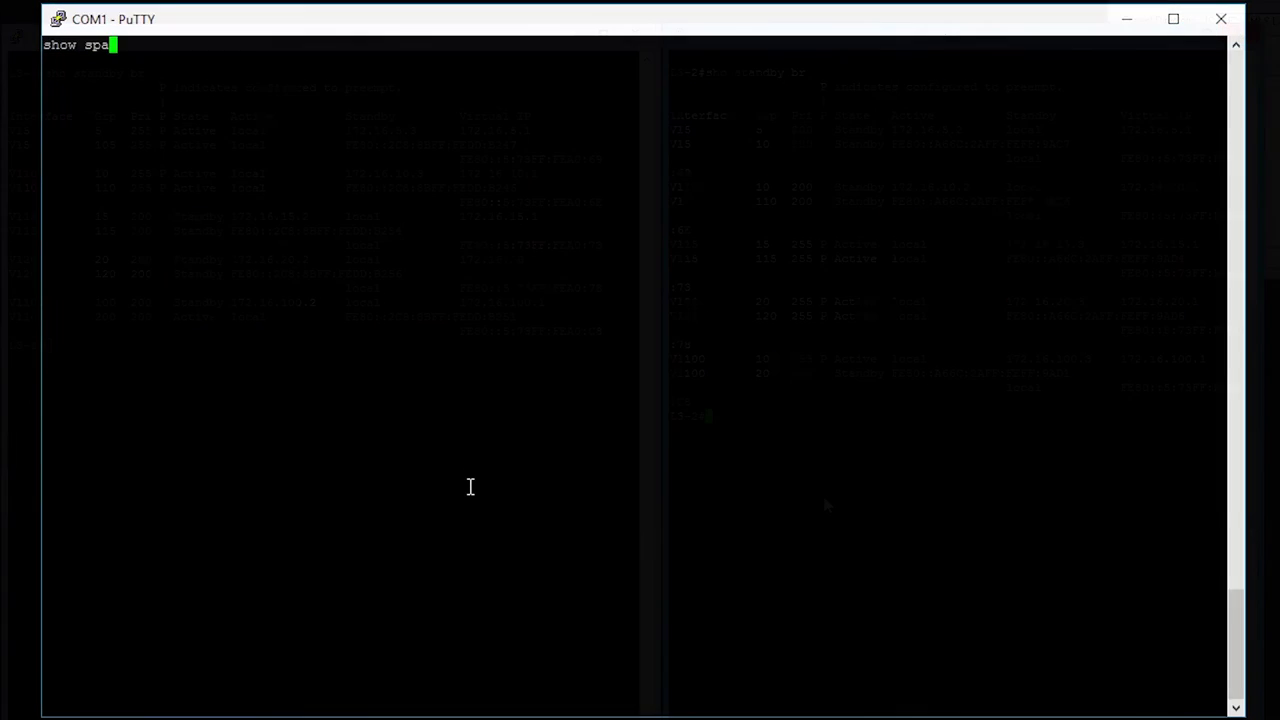
Step: Run show spanning-tree and highlight the root-bridge lines for VLANs 5, 10, 15 and 20
{"action": "type", "text": "nning"}
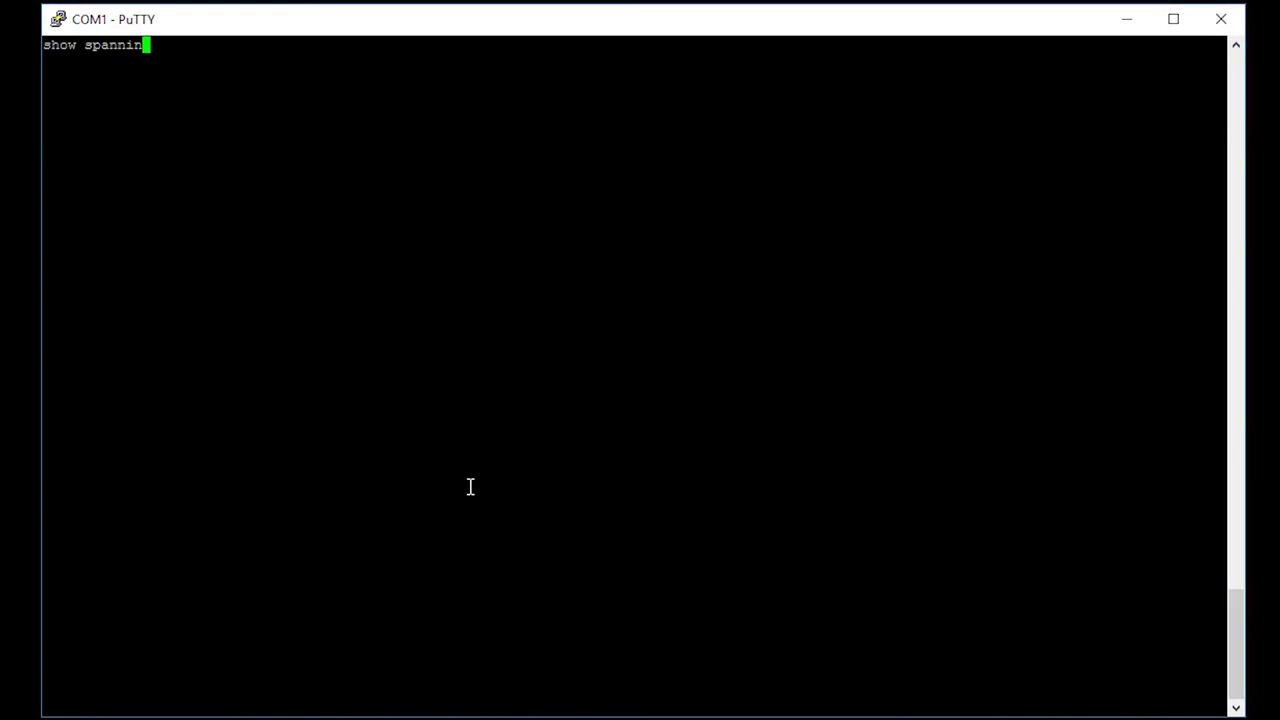
{"action": "key", "text": "Tab"}
{"action": "key", "text": "Return"}
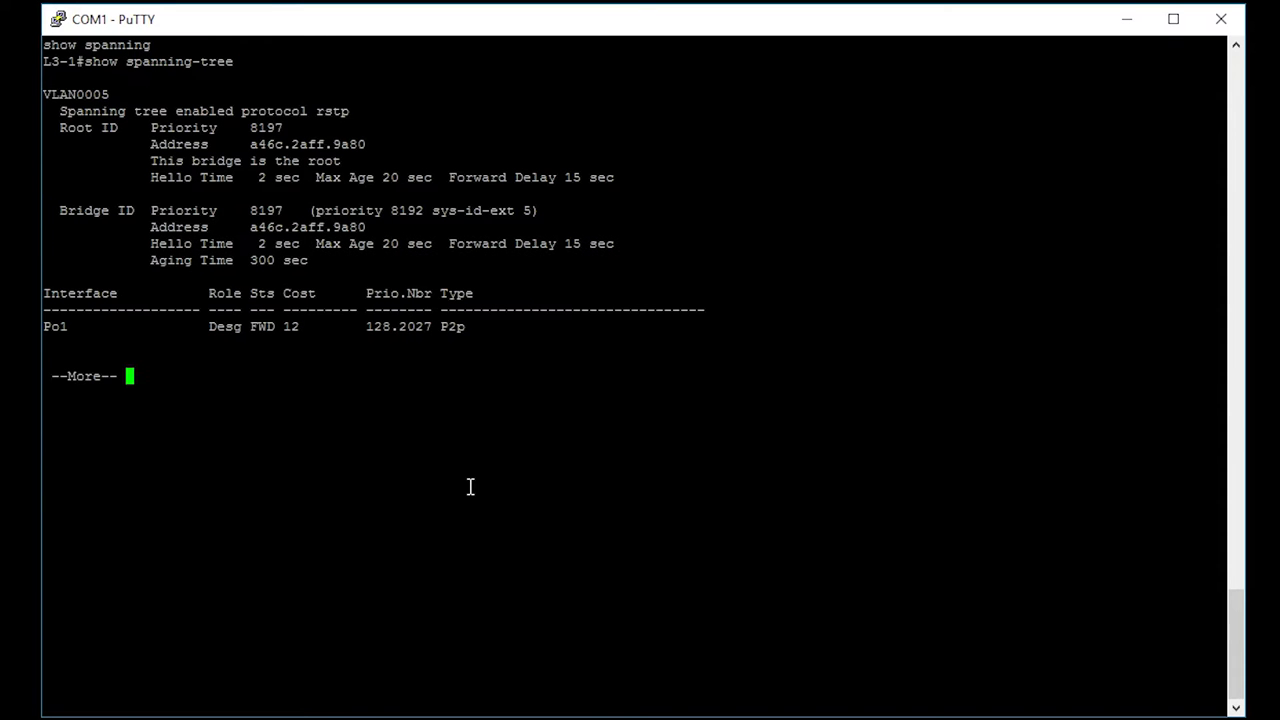
{"action": "left_click_drag", "start_coordinate": [146, 160], "coordinate": [346, 170]}
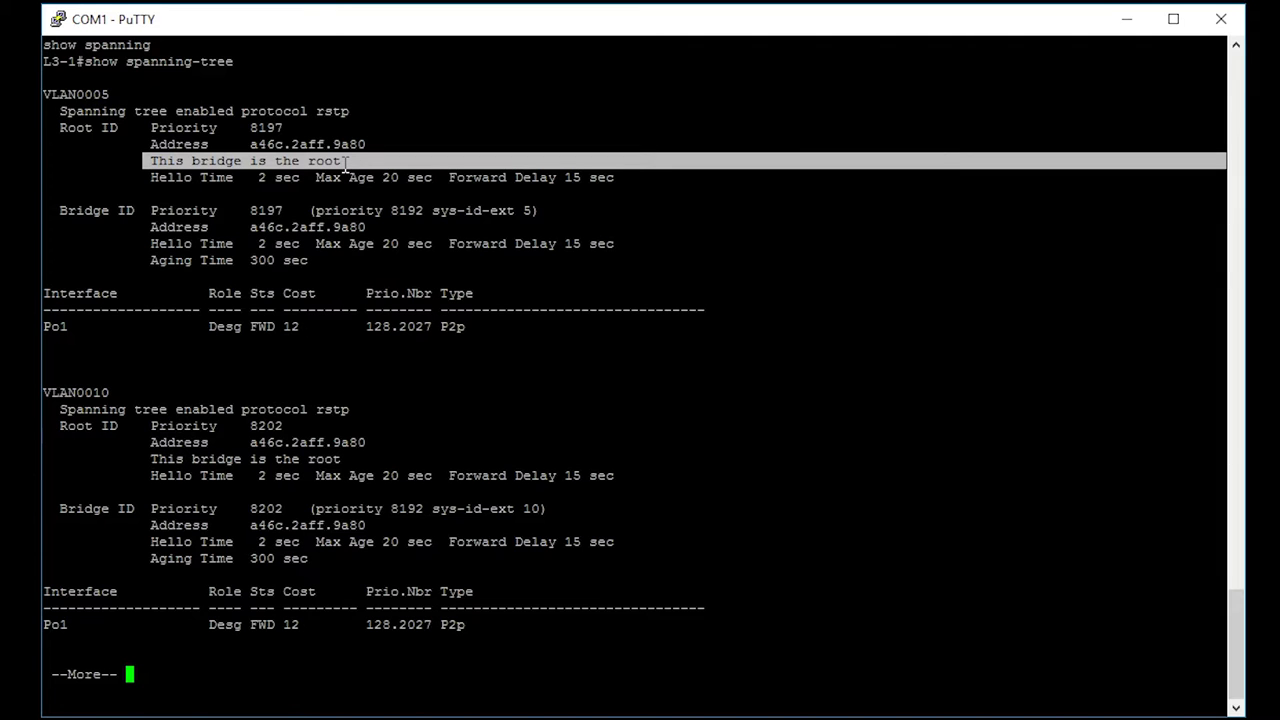
{"action": "left_click_drag", "start_coordinate": [147, 460], "coordinate": [362, 460]}
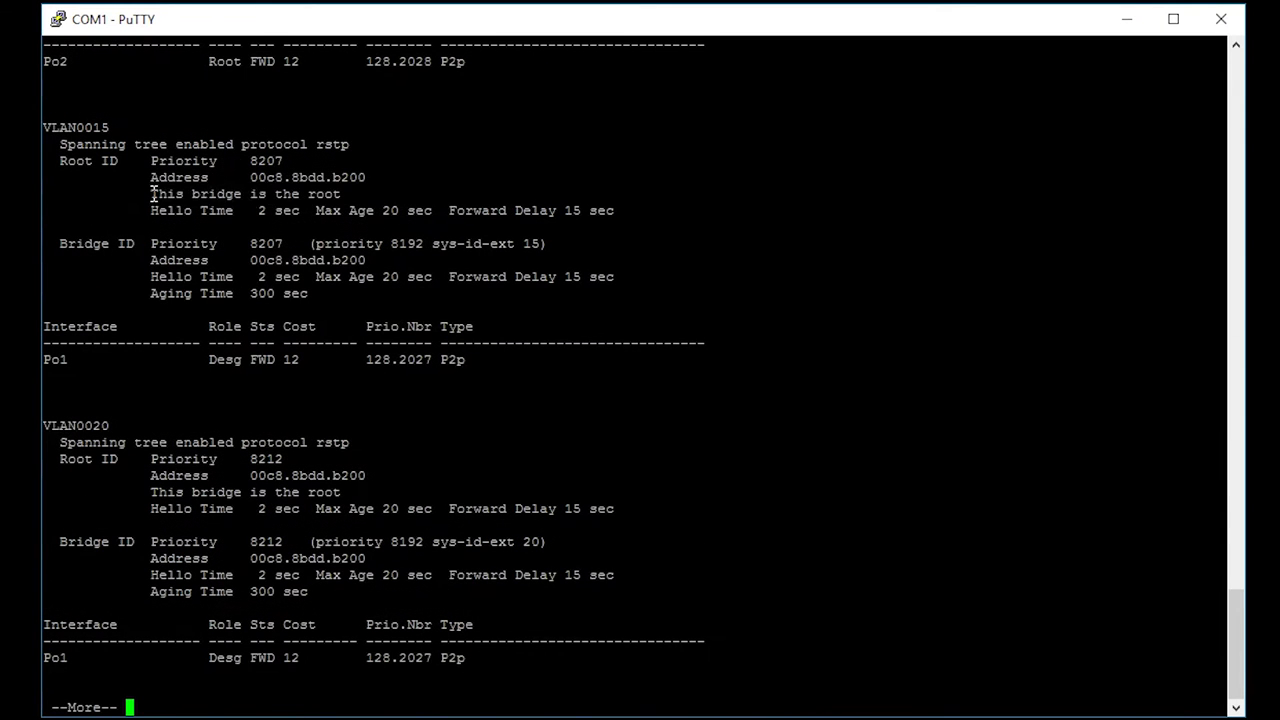
{"action": "left_click_drag", "start_coordinate": [150, 194], "coordinate": [349, 197]}
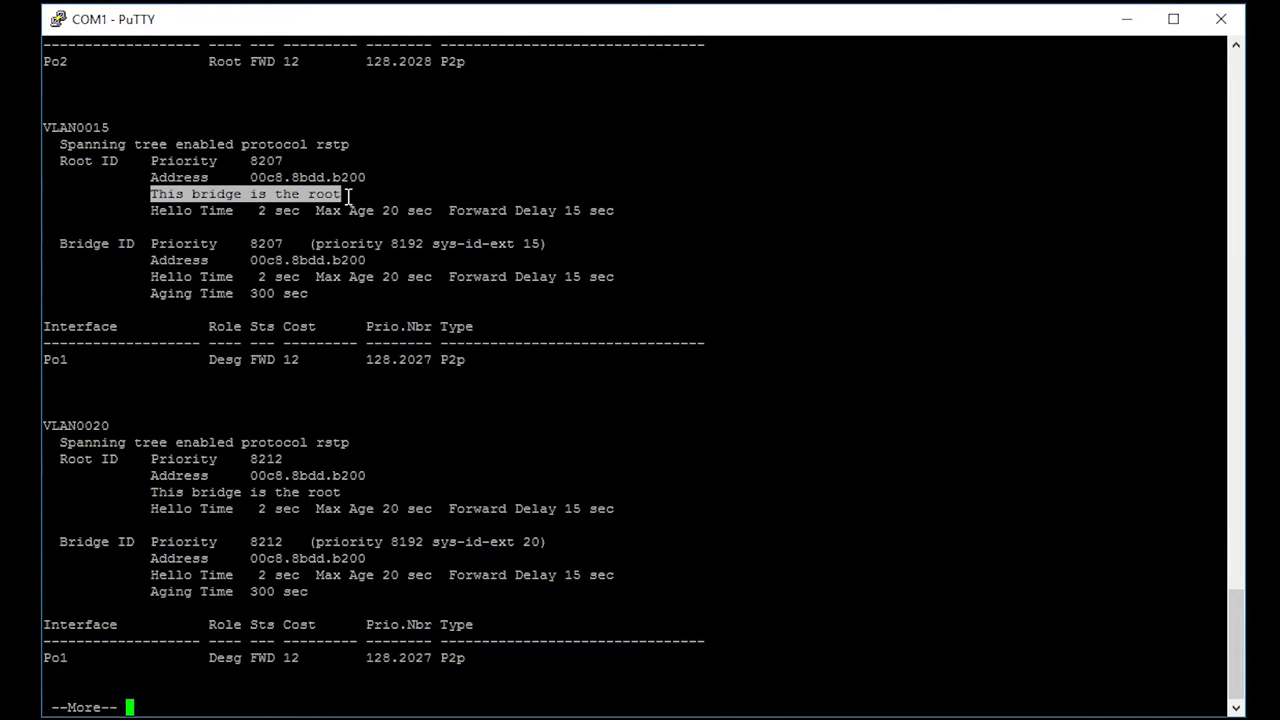
{"action": "left_click_drag", "start_coordinate": [150, 492], "coordinate": [342, 493]}
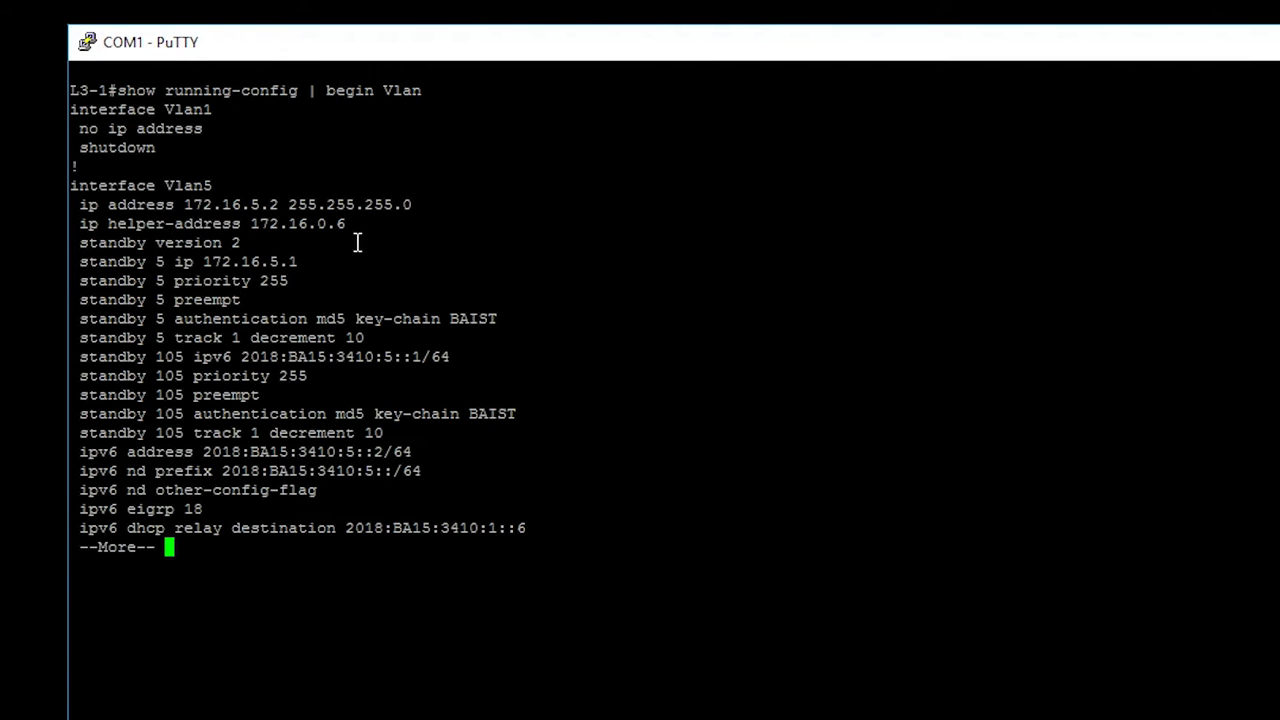
Step: Highlight ip helper-address 172.16.0.6 under Vlan5, Vlan10, Vlan15 and Vlan20 while paging
{"action": "left_click_drag", "start_coordinate": [296, 224], "coordinate": [346, 224]}
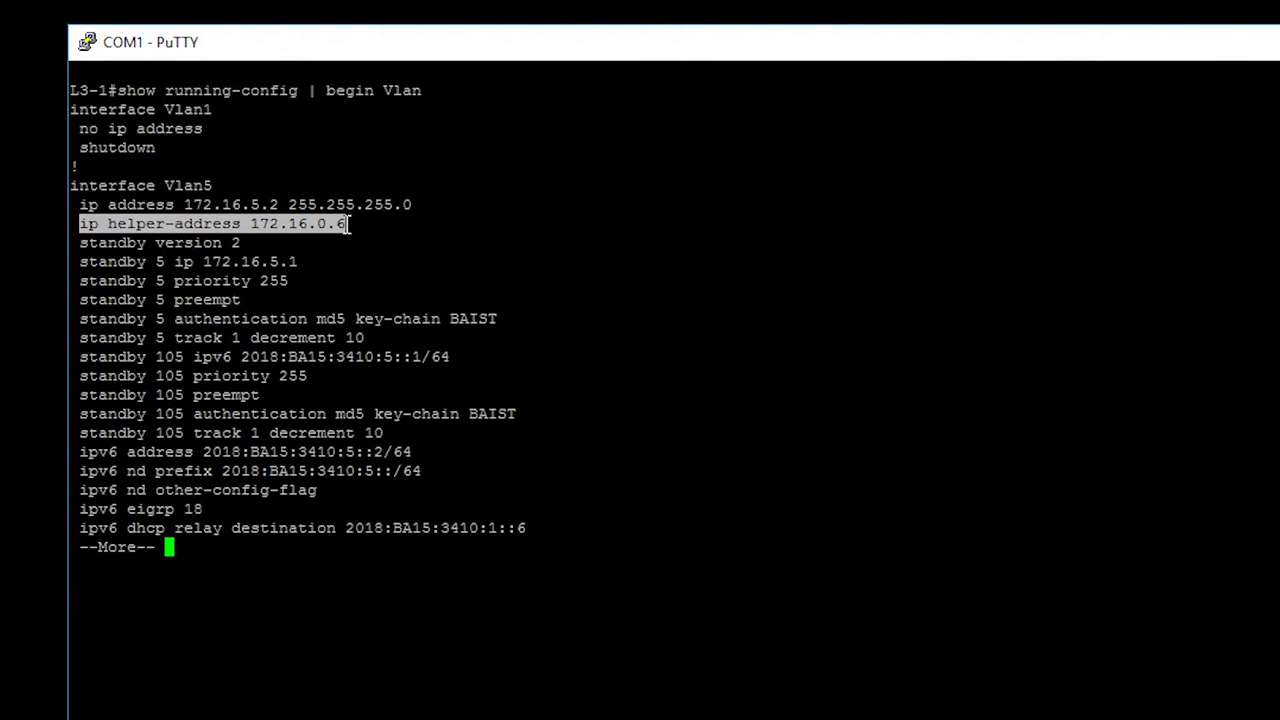
{"action": "key", "text": "space"}
{"action": "left_click_drag", "start_coordinate": [84, 451], "coordinate": [346, 451]}
{"action": "key", "text": "space"}
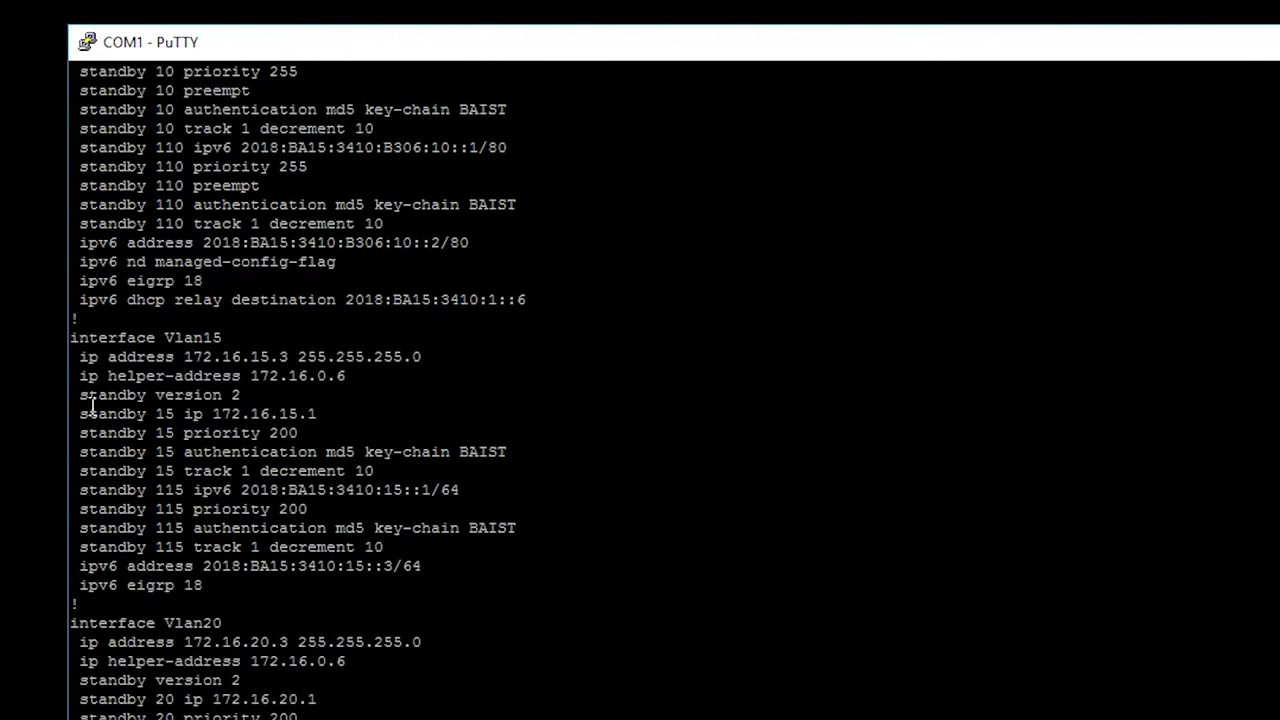
{"action": "left_click_drag", "start_coordinate": [79, 376], "coordinate": [341, 388]}
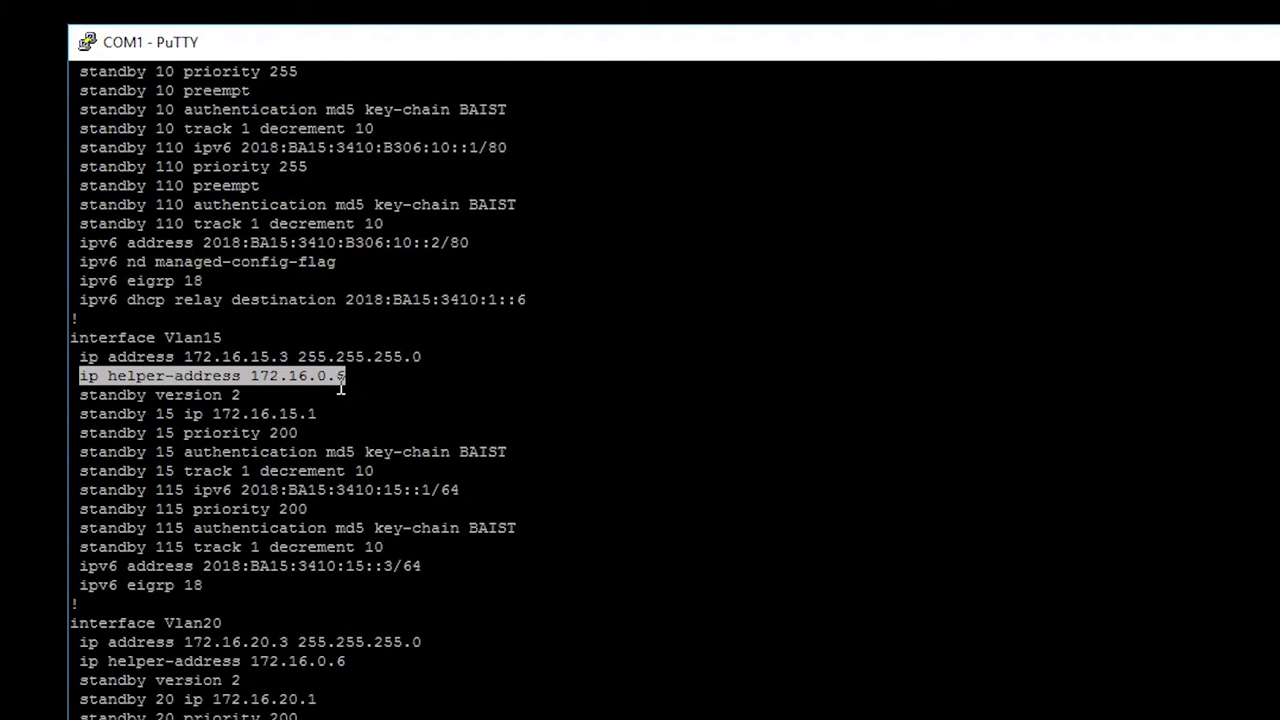
{"action": "key", "text": "space"}
{"action": "left_click_drag", "start_coordinate": [80, 224], "coordinate": [347, 226]}
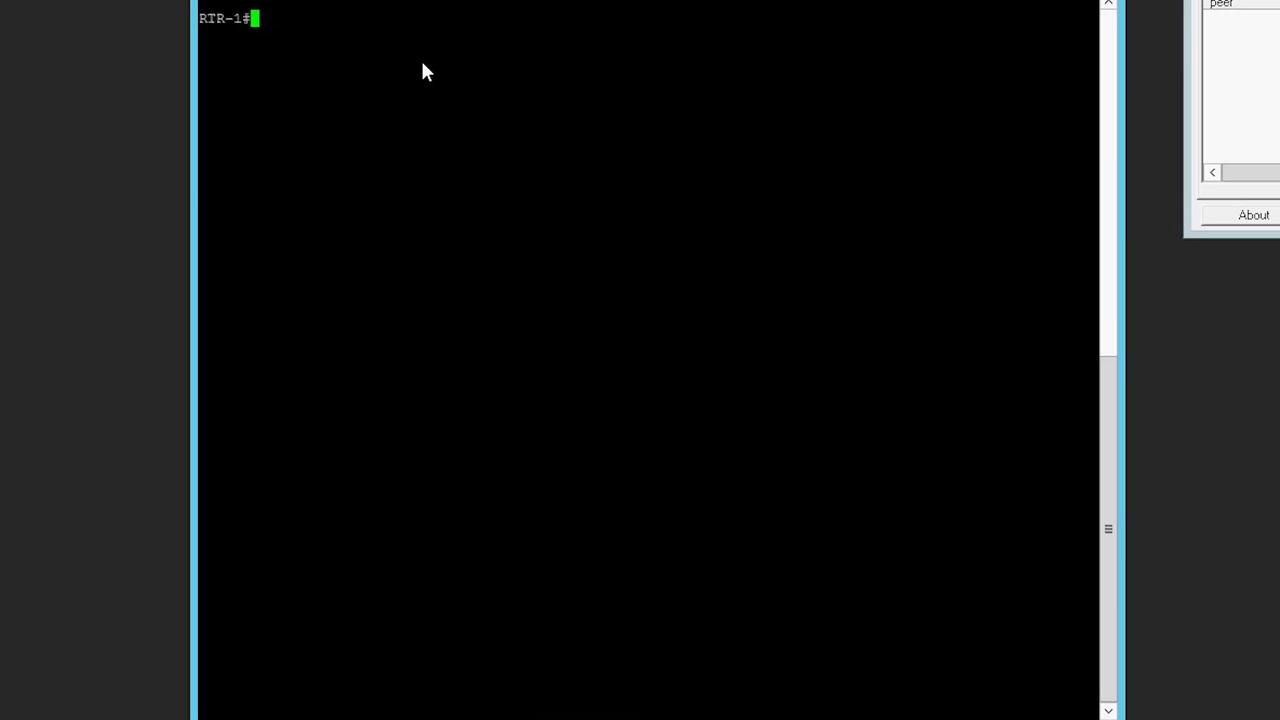
Step: Show RTR-1's sho run and highlight the excluded-address lines and four IPv4 DHCP pools
{"action": "type", "text": "sho run"}
{"action": "key", "text": "Return"}
{"action": "key", "text": "space"}
{"action": "key", "text": "space"}
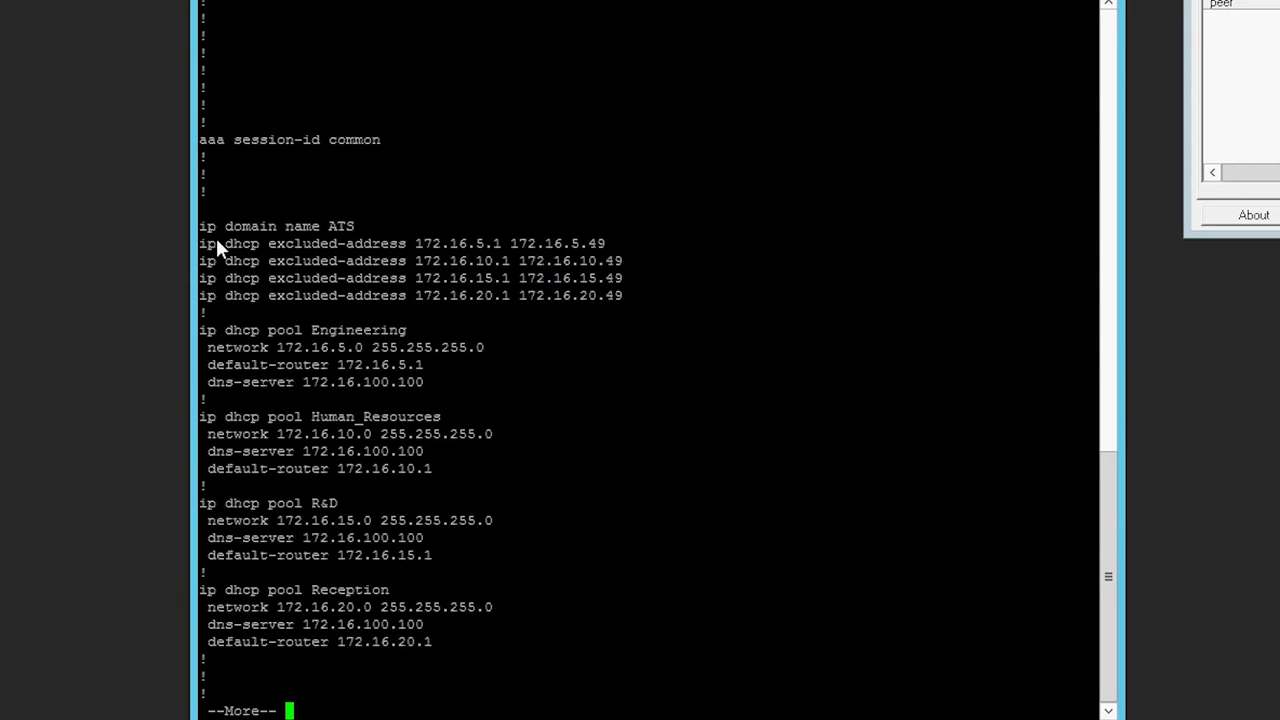
{"action": "left_click_drag", "start_coordinate": [203, 232], "coordinate": [668, 310]}
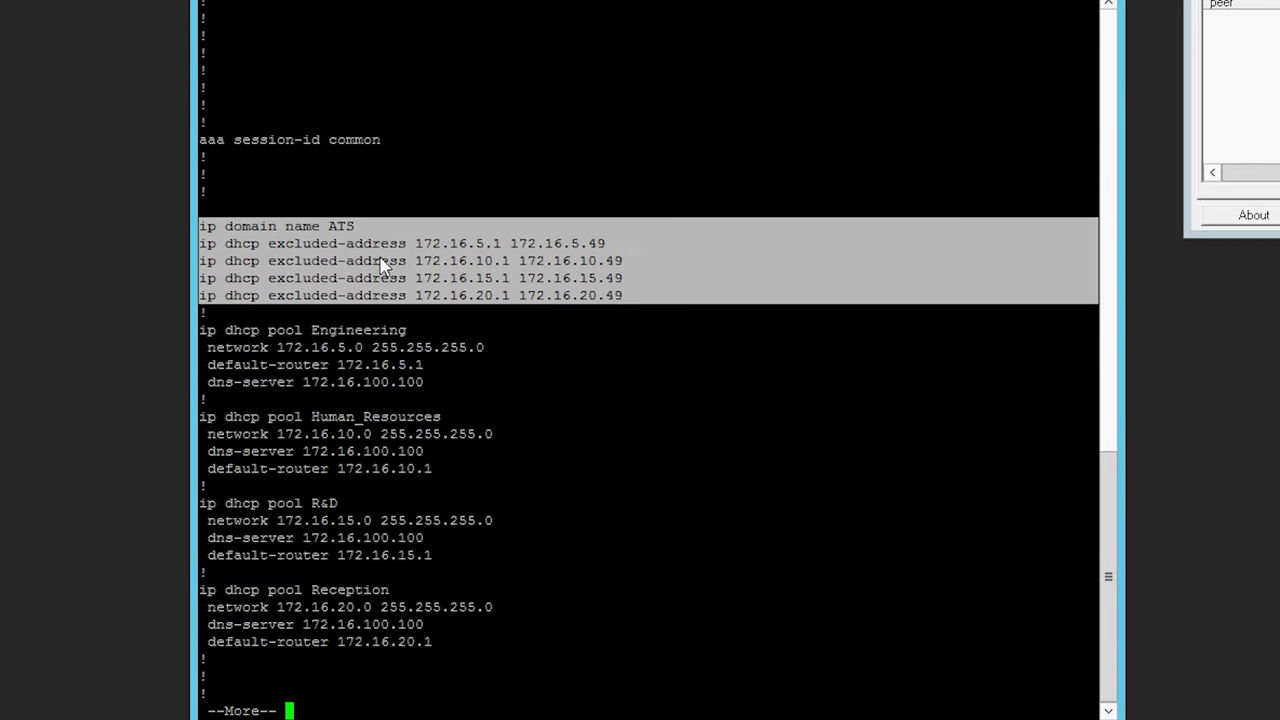
{"action": "triple_click", "coordinate": [350, 230]}
{"action": "left_click", "coordinate": [335, 350]}
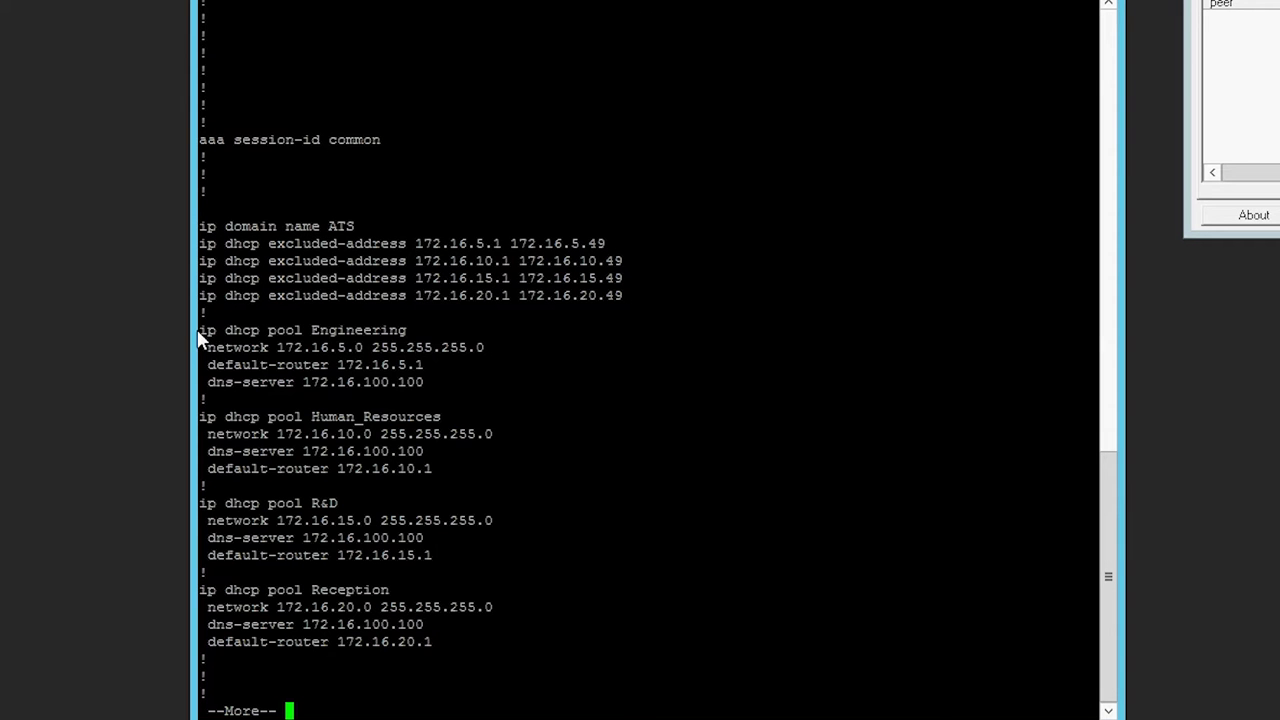
{"action": "left_click_drag", "start_coordinate": [203, 332], "coordinate": [440, 385]}
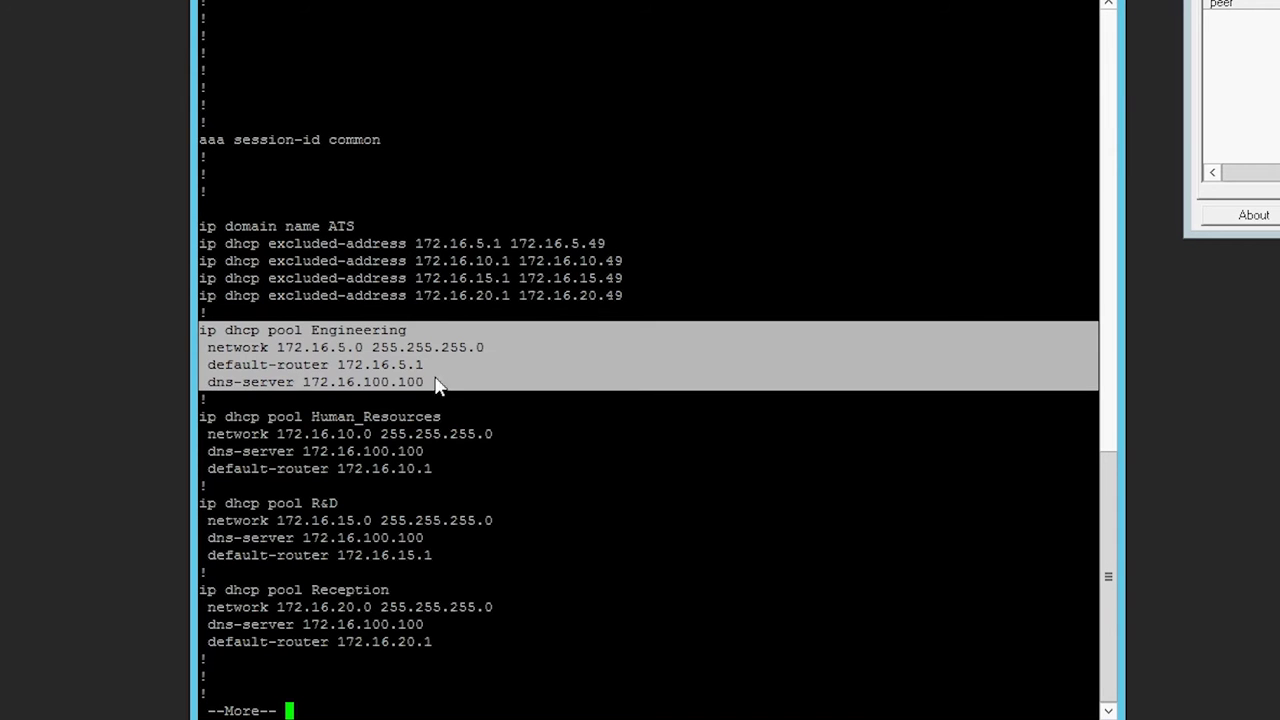
{"action": "left_click", "coordinate": [441, 460]}
{"action": "left_click_drag", "start_coordinate": [204, 420], "coordinate": [446, 648]}
{"action": "key", "text": "space"}
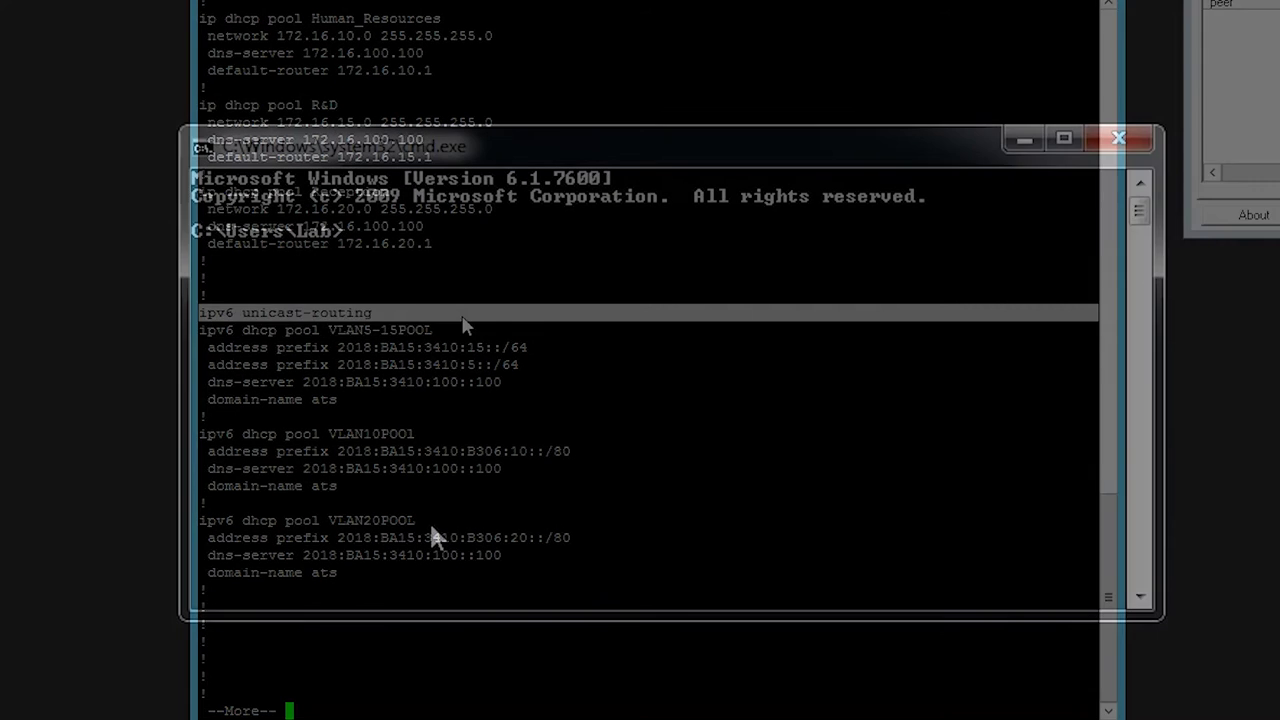
Step: Release the client's DHCP lease with ipconfig /release, then renew it with ipconfig /renew
{"action": "key", "text": "BackSpace"}
{"action": "type", "text": "config /release"}
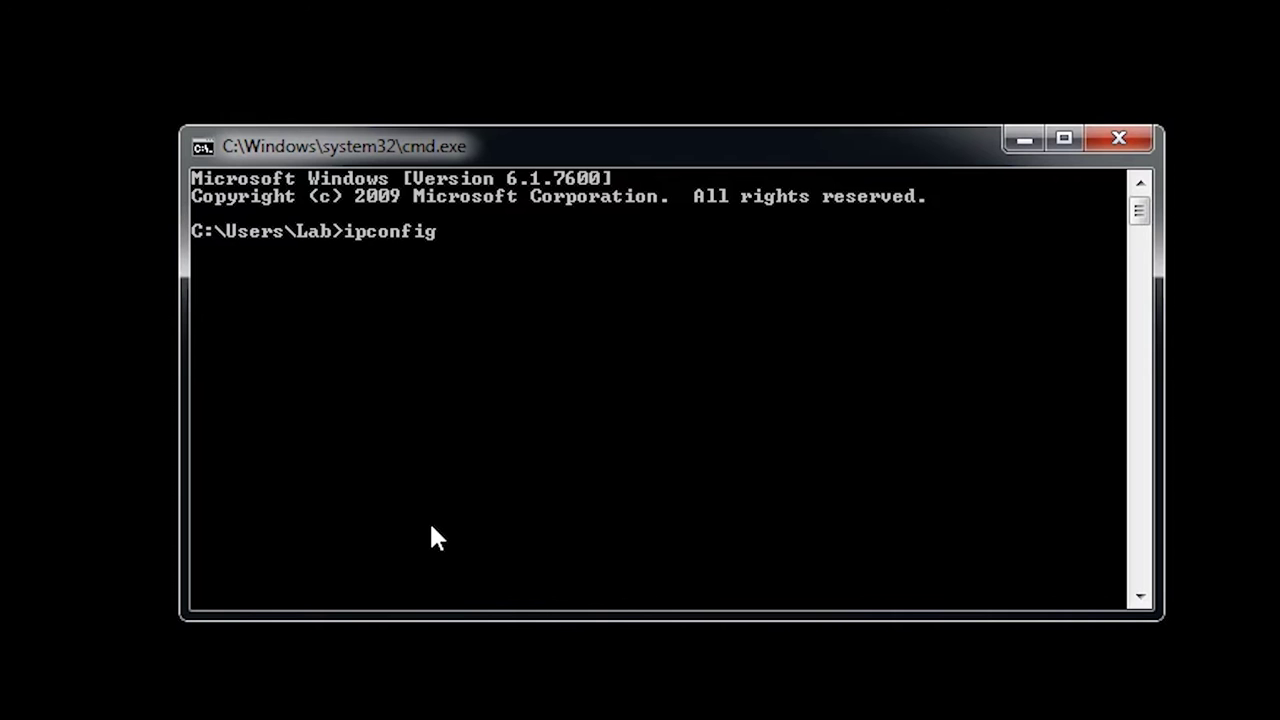
{"action": "key", "text": "Return"}
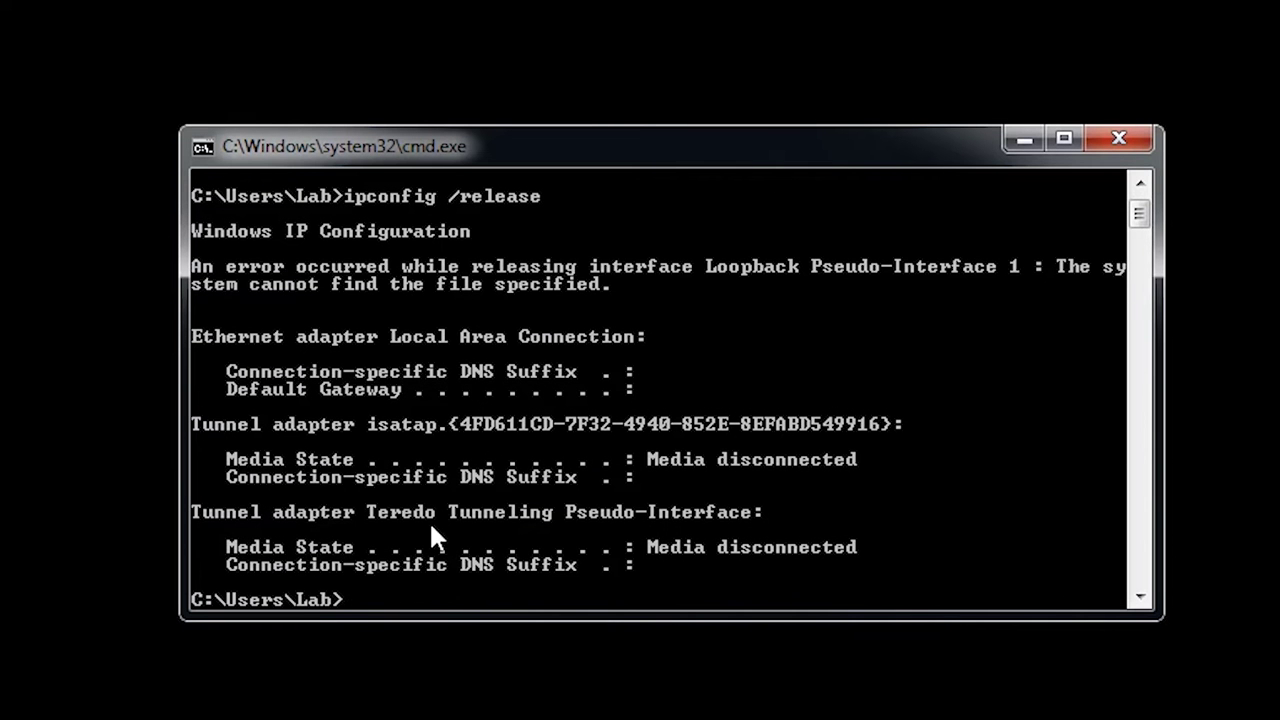
{"action": "key", "text": "Up"}
{"action": "key", "text": "BackSpace"}
{"action": "key", "text": "BackSpace"}
{"action": "key", "text": "BackSpace"}
{"action": "key", "text": "BackSpace"}
{"action": "key", "text": "BackSpace"}
{"action": "type", "text": "new"}
{"action": "key", "text": "Return"}
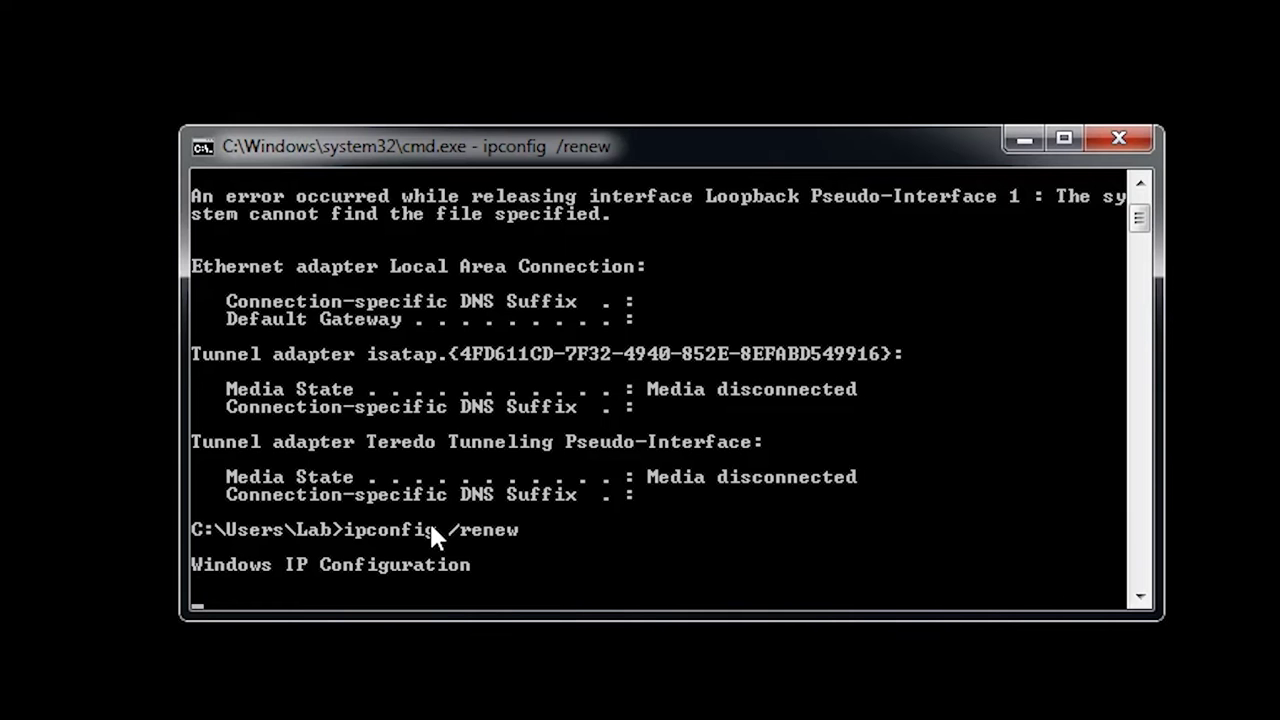
Step: Run ipconfig /all to confirm 172.16.5.50 from DHCP server 172.16.0.6
{"action": "type", "text": "ipconfig /all"}
{"action": "key", "text": "Return"}
{"action": "scroll", "coordinate": [560, 404], "scroll_direction": "up", "scroll_amount": 3}
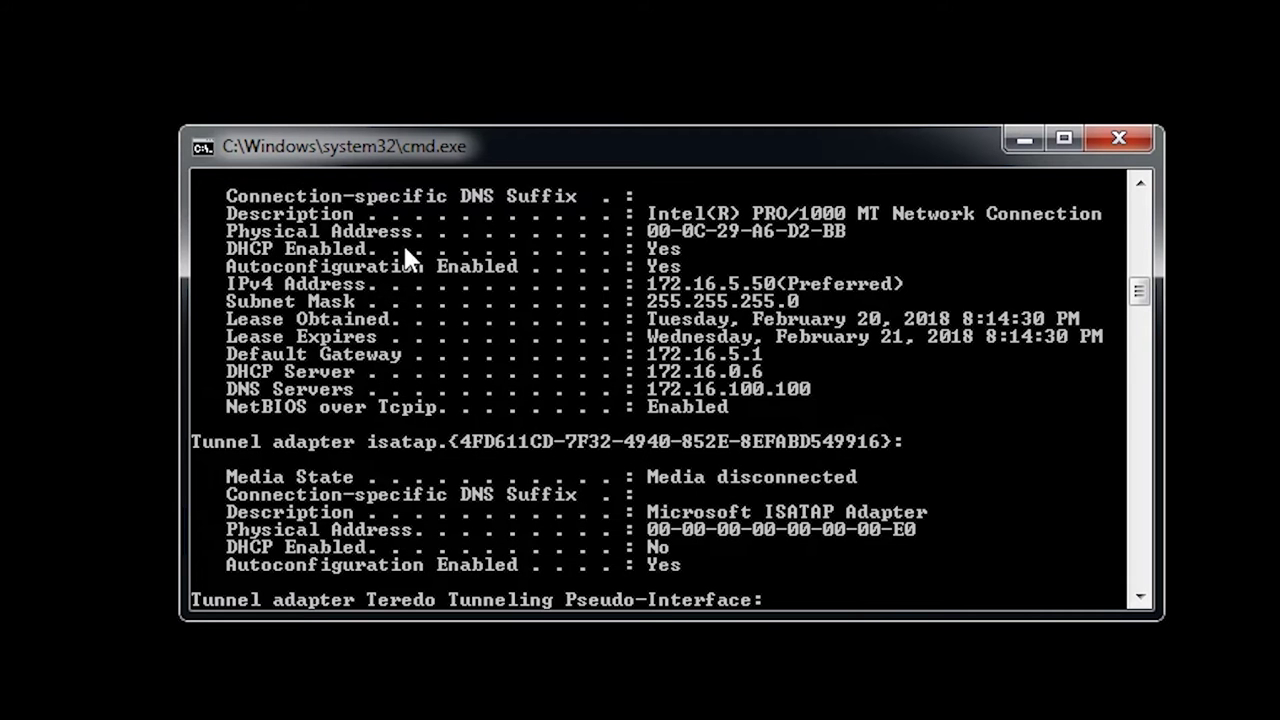
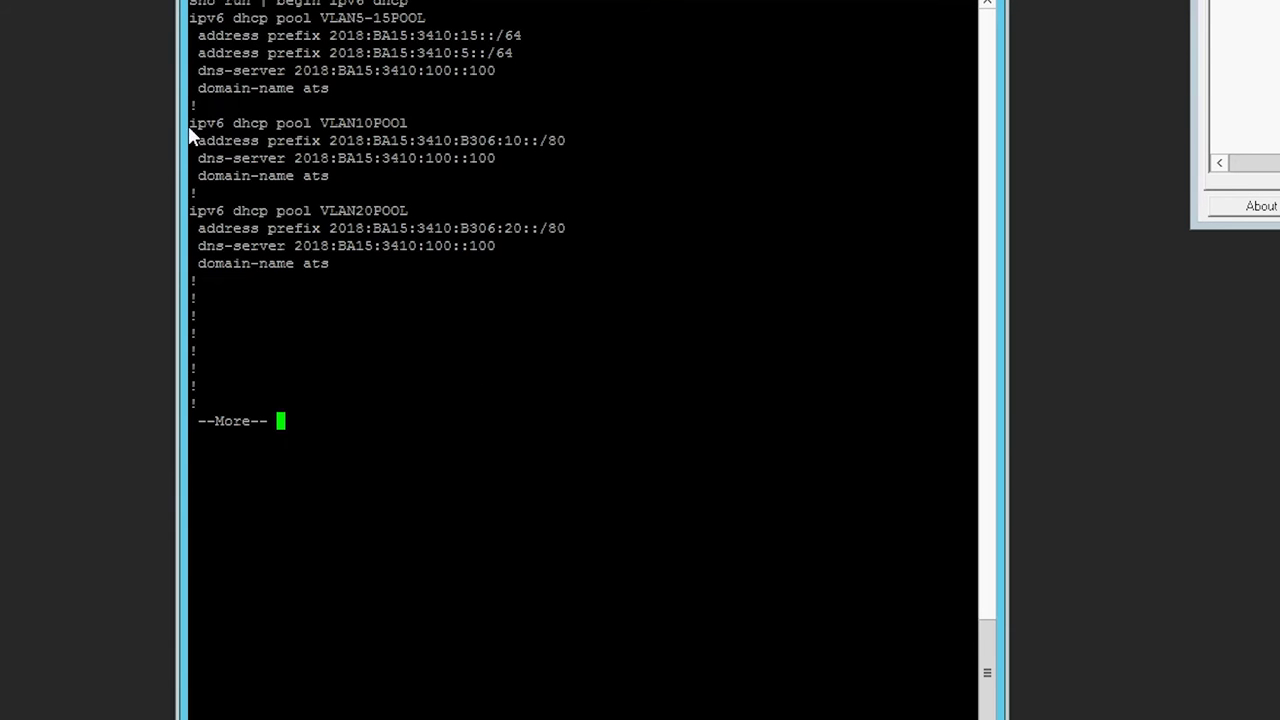
Step: Highlight the VLAN10POOL prefix and DNS lines, then page on through the configuration
{"action": "left_click_drag", "start_coordinate": [199, 140], "coordinate": [533, 180]}
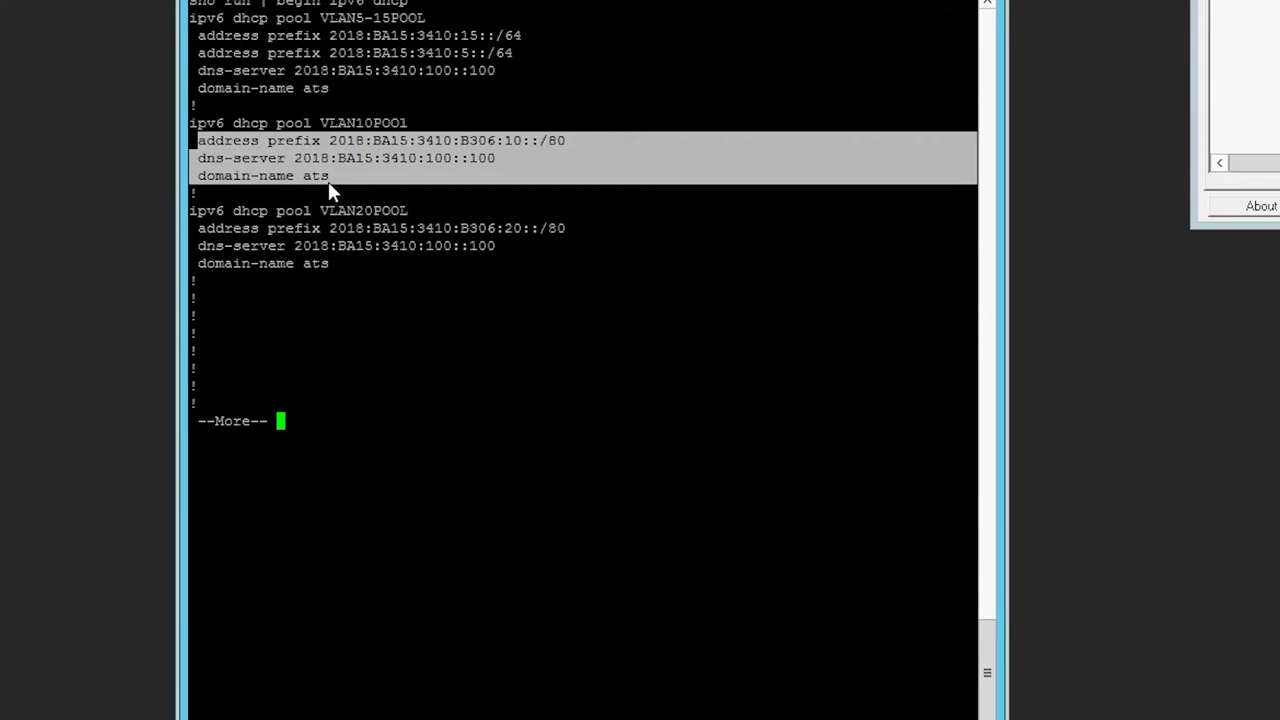
{"action": "left_click", "coordinate": [341, 218]}
{"action": "key", "text": "space"}
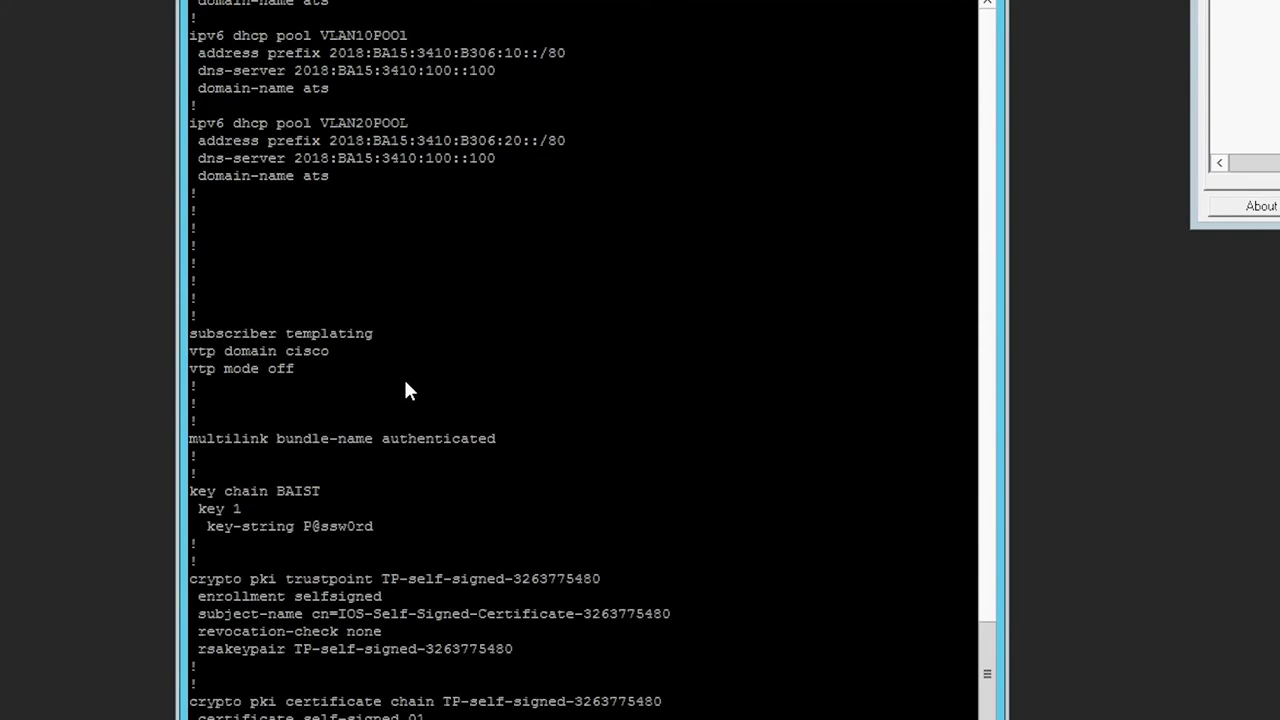
Step: Page to the GigabitEthernet0/0/0 and 0/0/1 blocks and highlight each 'ipv6 dhcp server' line
{"action": "key", "text": "space"}
{"action": "key", "text": "space"}
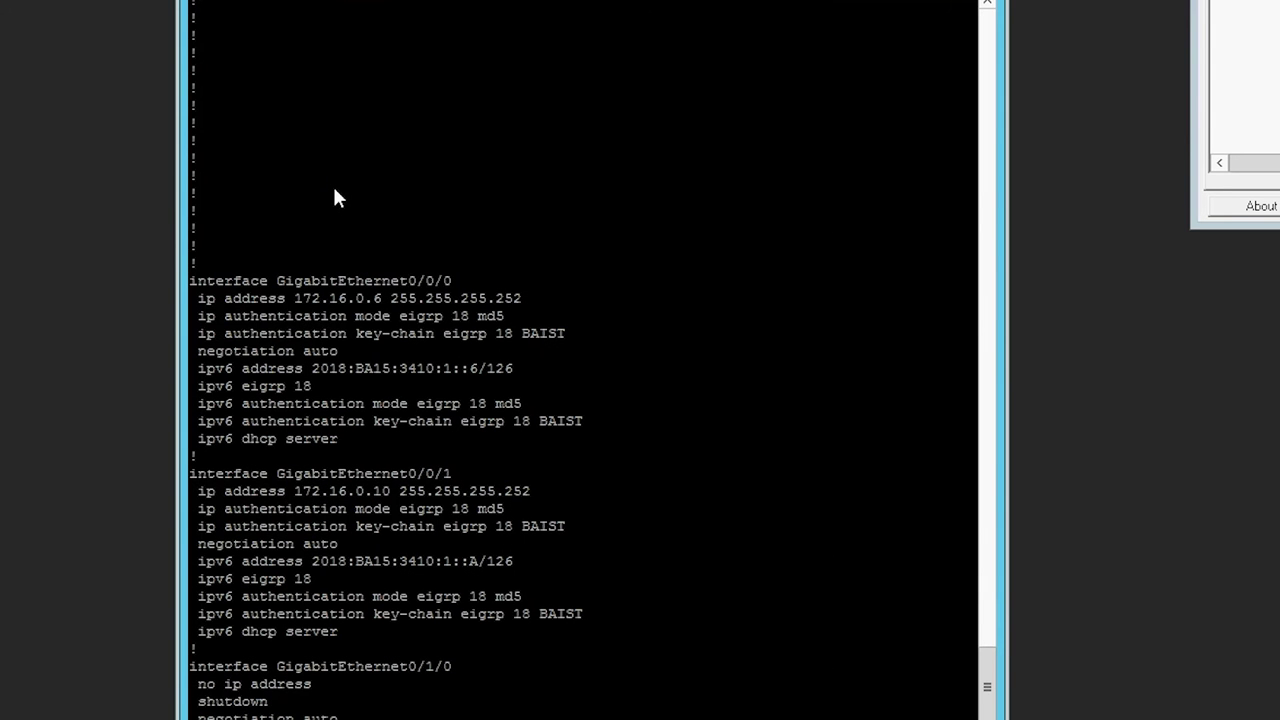
{"action": "left_click_drag", "start_coordinate": [205, 438], "coordinate": [340, 440]}
{"action": "left_click_drag", "start_coordinate": [357, 633], "coordinate": [195, 637]}
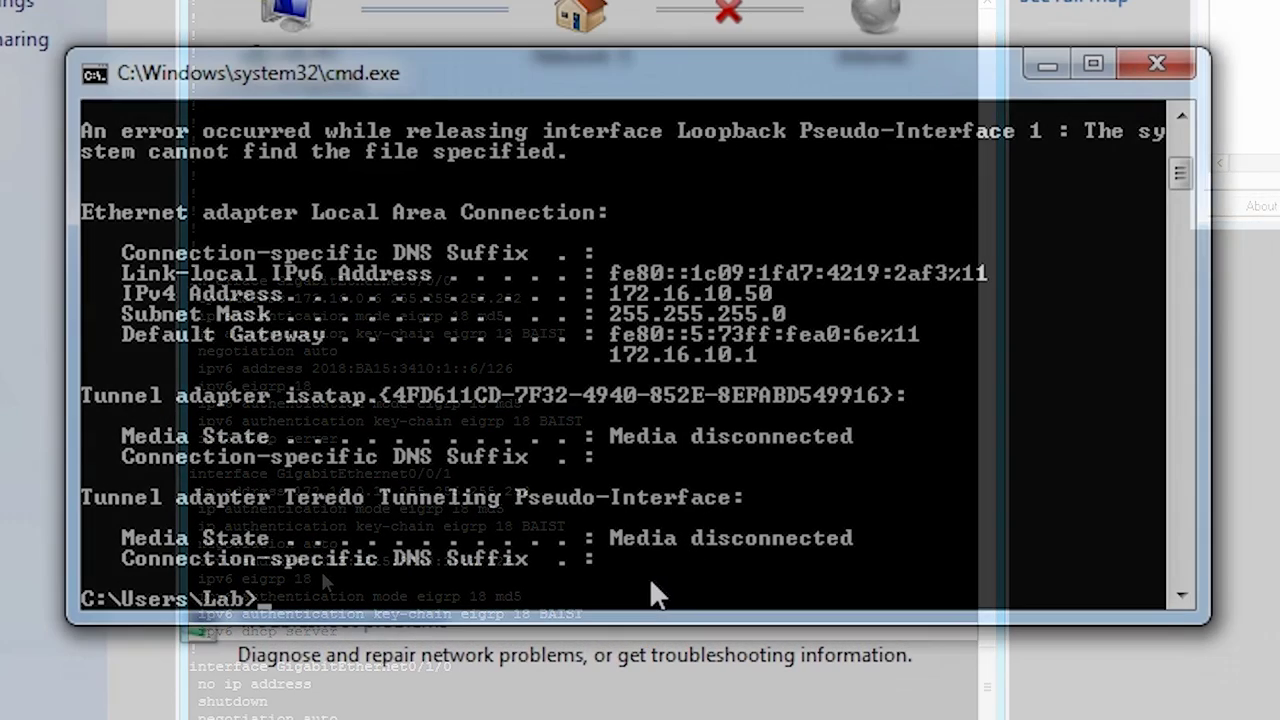
Step: Run 'ipconfig /renew6' to renew the PC's IPv6 addresses
{"action": "type", "text": "ipcomf"}
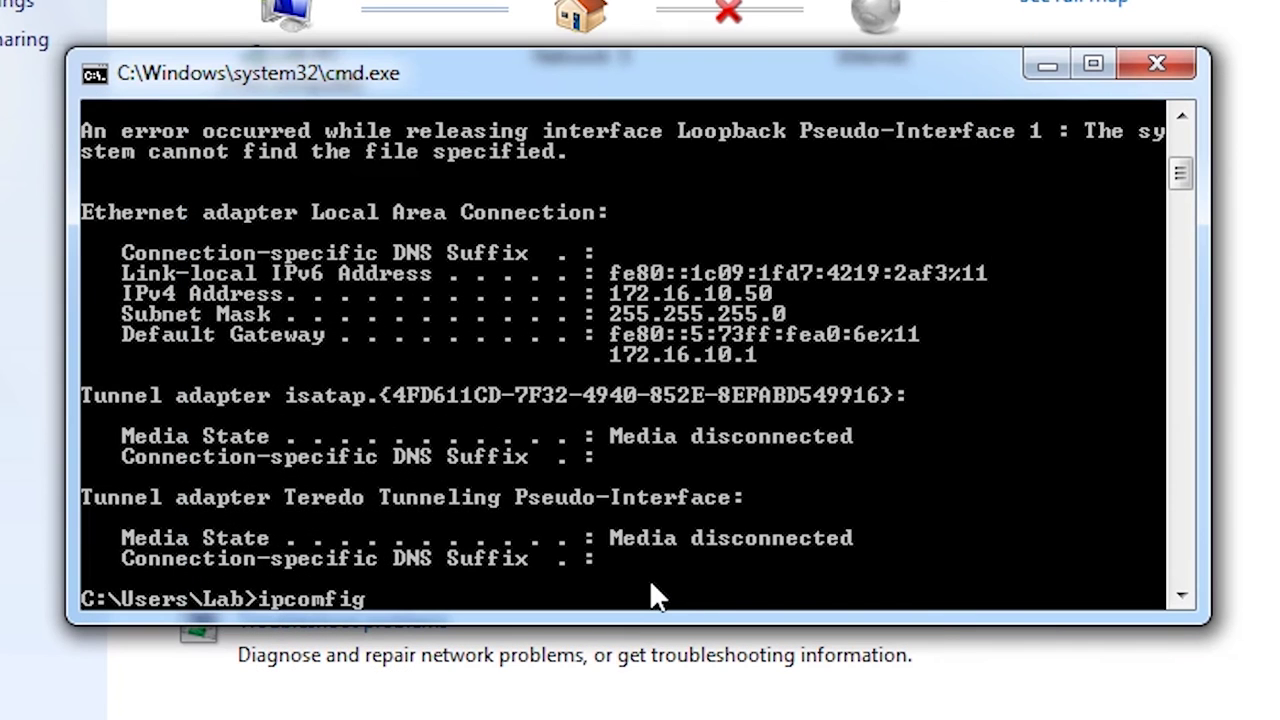
{"action": "key", "text": "BackSpace"}
{"action": "key", "text": "BackSpace"}
{"action": "type", "text": "nfig /renew"}
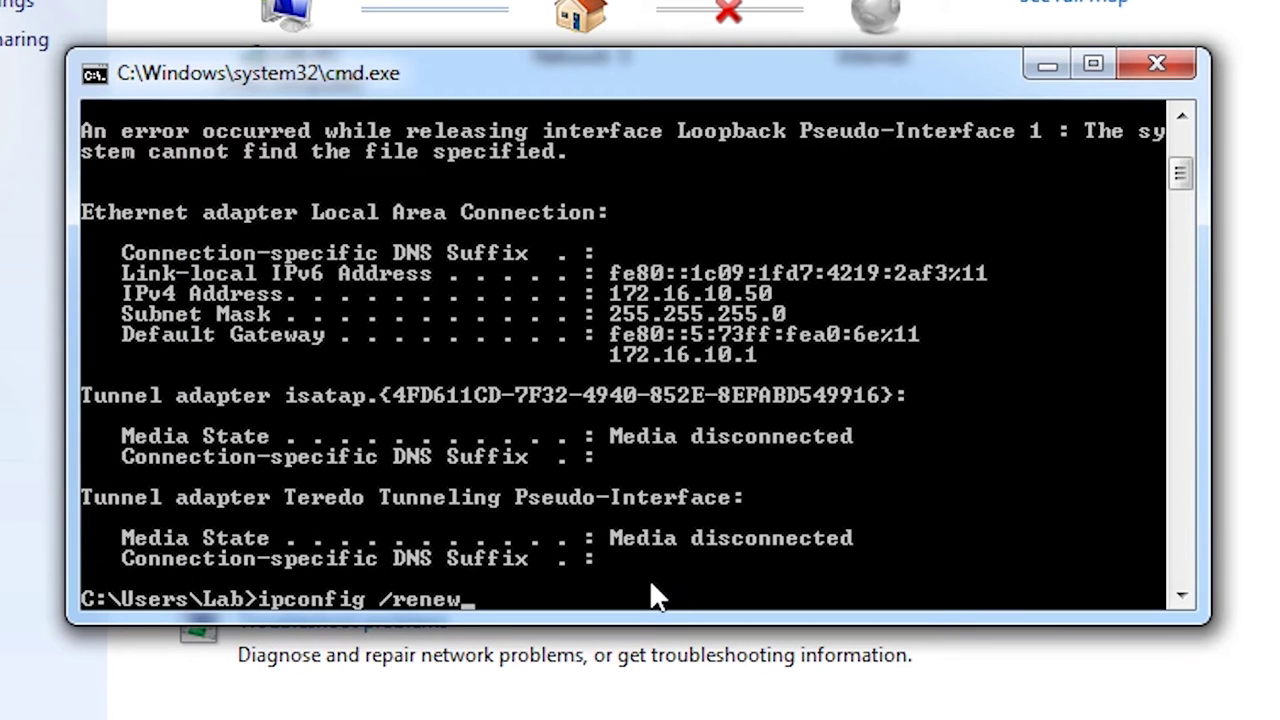
{"action": "type", "text": "6"}
{"action": "key", "text": "Return"}
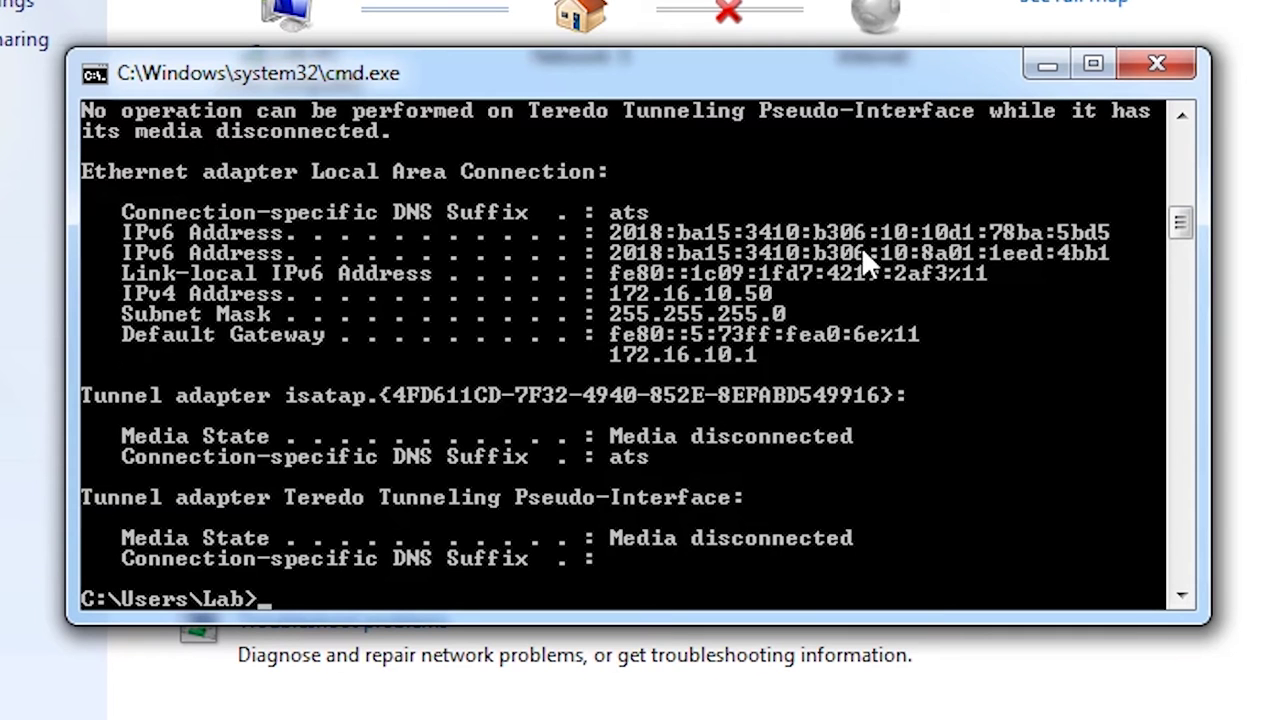
Step: Run 'ipconfig /all' and scroll up through the full adapter details
{"action": "key", "text": "Up"}
{"action": "key", "text": "BackSpace"}
{"action": "key", "text": "BackSpace"}
{"action": "key", "text": "BackSpace"}
{"action": "key", "text": "BackSpace"}
{"action": "key", "text": "BackSpace"}
{"action": "key", "text": "BackSpace"}
{"action": "type", "text": "all"}
{"action": "key", "text": "Return"}
{"action": "scroll", "coordinate": [803, 347], "scroll_direction": "up", "scroll_amount": 1}
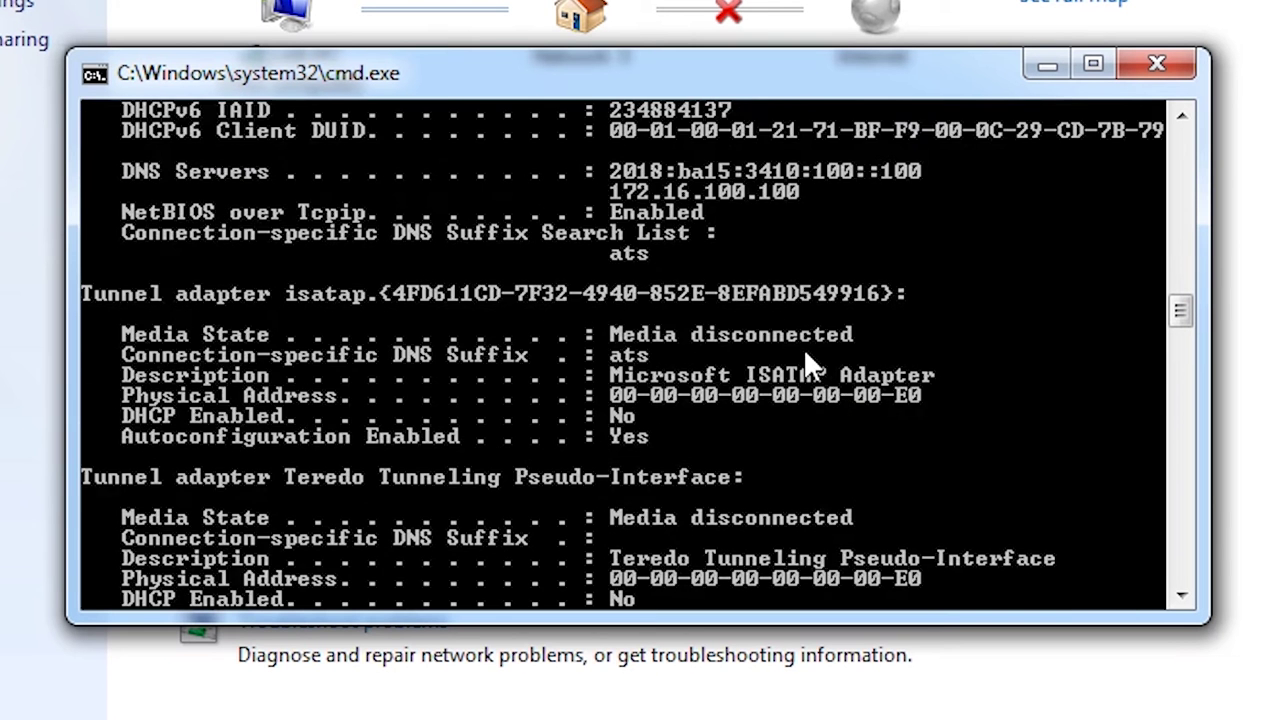
{"action": "scroll", "coordinate": [804, 350], "scroll_direction": "up", "scroll_amount": 5}
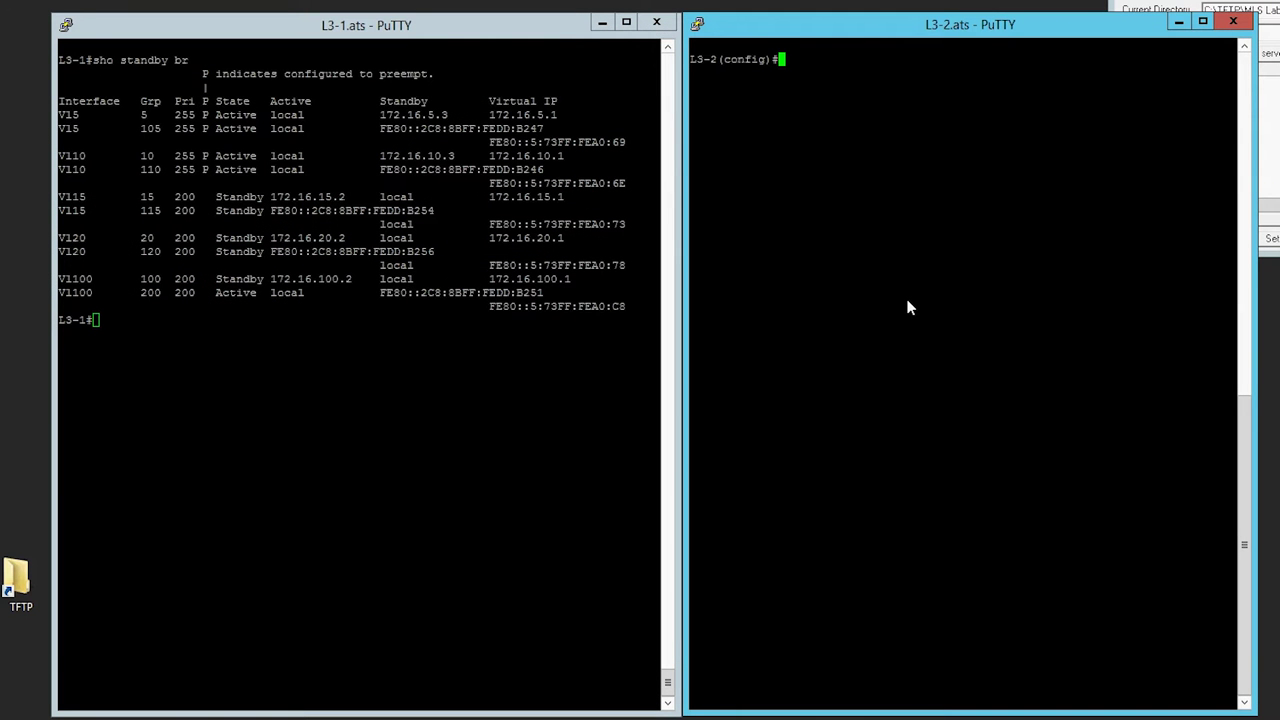
Step: Shut down port-channels 1, 3 and 2 on L3-2
{"action": "type", "text": "int port-c 1"}
{"action": "key", "text": "Return"}
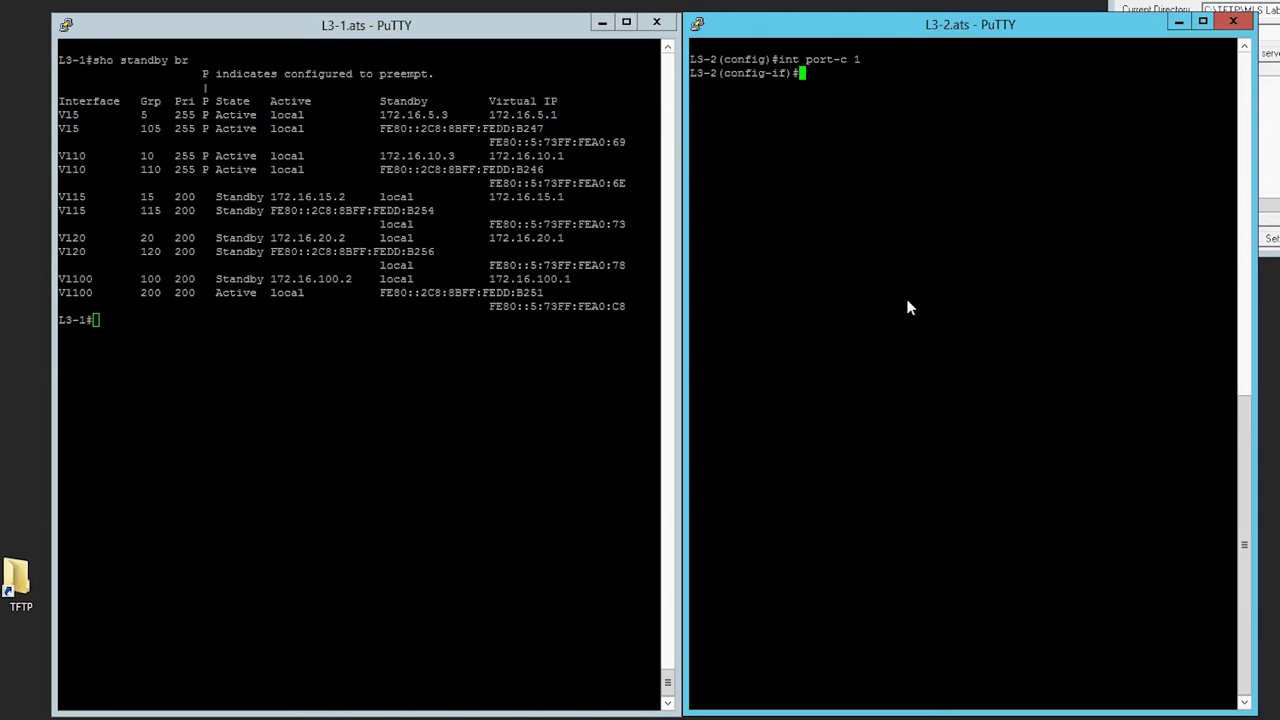
{"action": "type", "text": "shut"}
{"action": "key", "text": "Return"}
{"action": "type", "text": "int port-"}
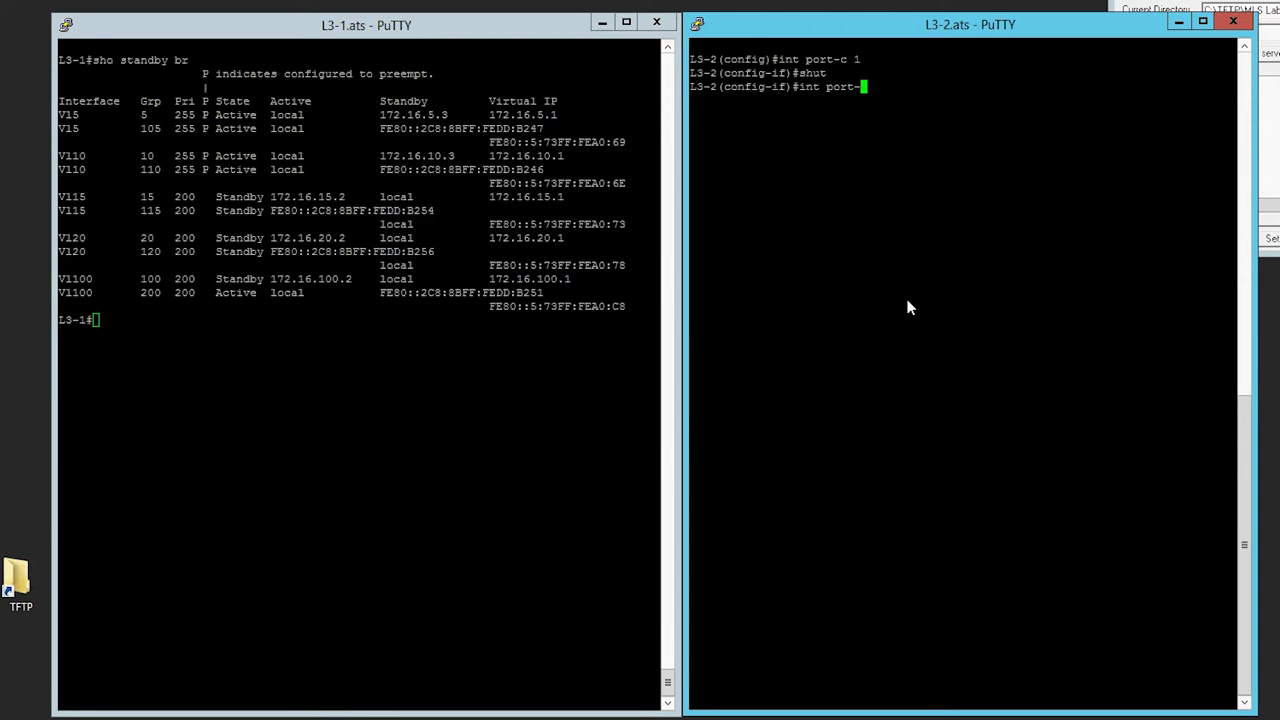
{"action": "type", "text": "c 3"}
{"action": "key", "text": "Return"}
{"action": "type", "text": "shut"}
{"action": "key", "text": "Return"}
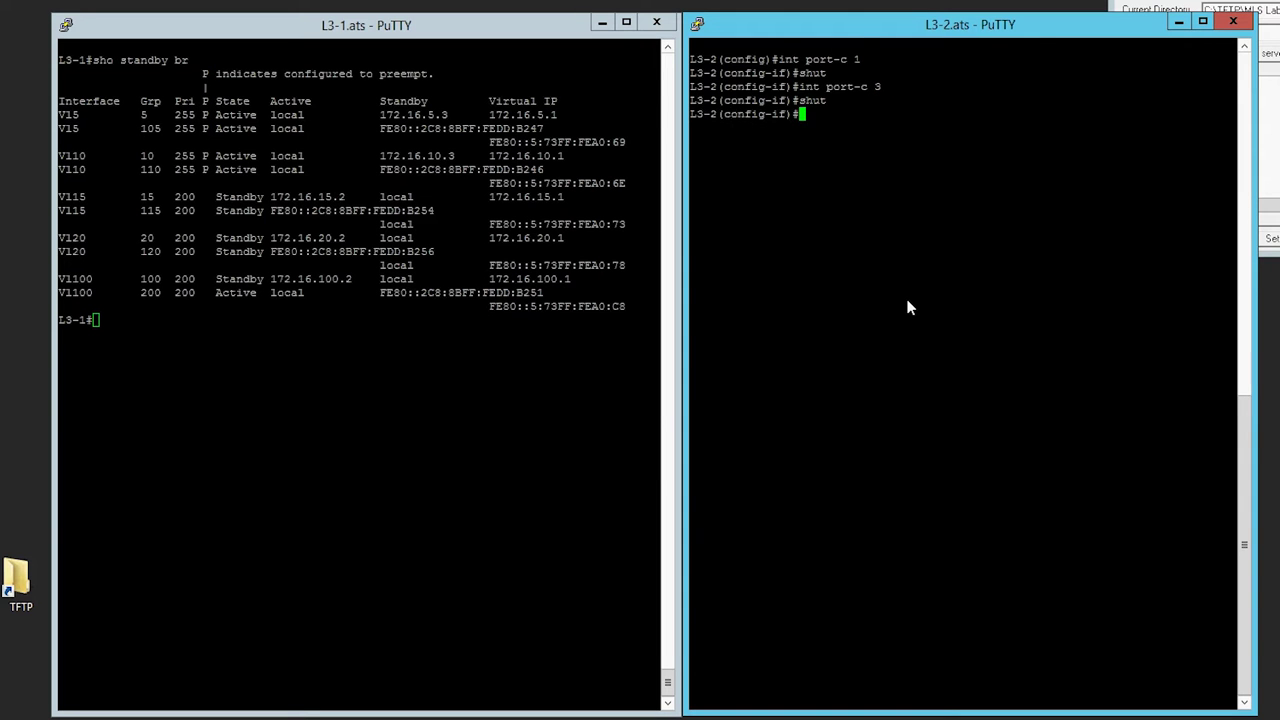
{"action": "type", "text": "int port-c 2"}
{"action": "key", "text": "Return"}
{"action": "type", "text": "shut"}
{"action": "key", "text": "Return"}
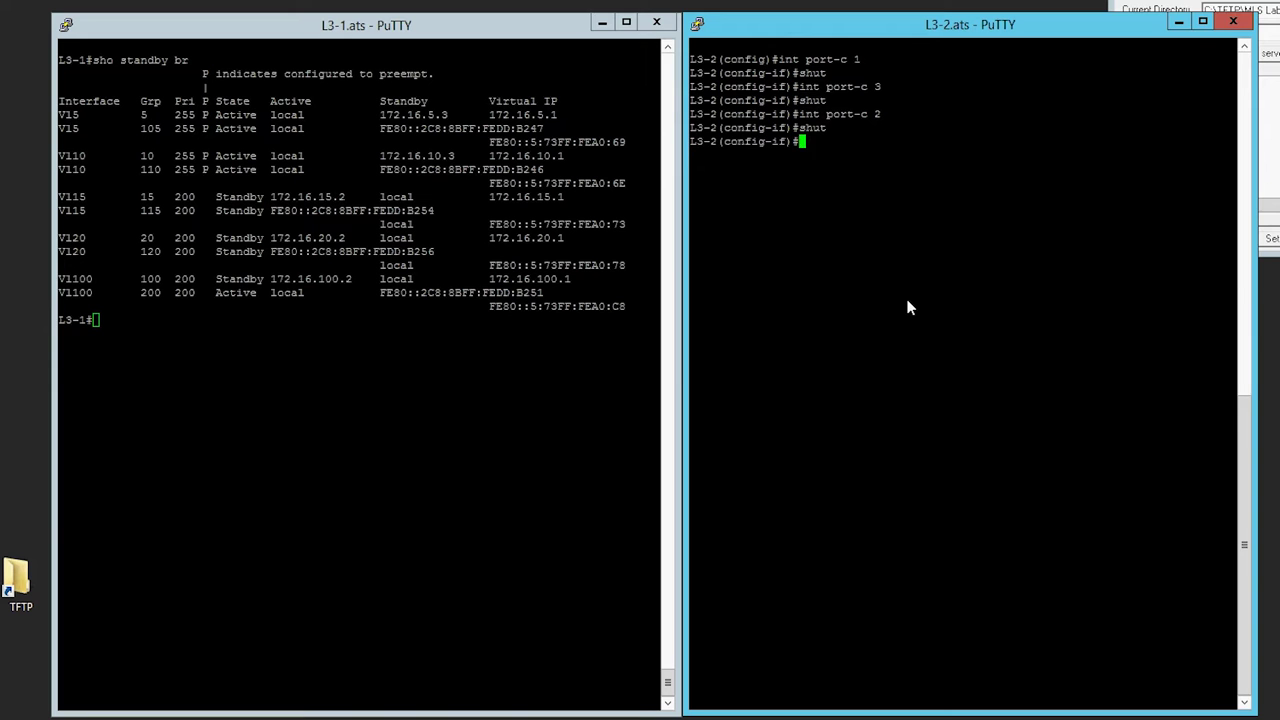
Step: Rerun 'sho standby br' on L3-1 and highlight the groups now Active
{"action": "left_click", "coordinate": [368, 404]}
{"action": "key", "text": "Up"}
{"action": "key", "text": "Return"}
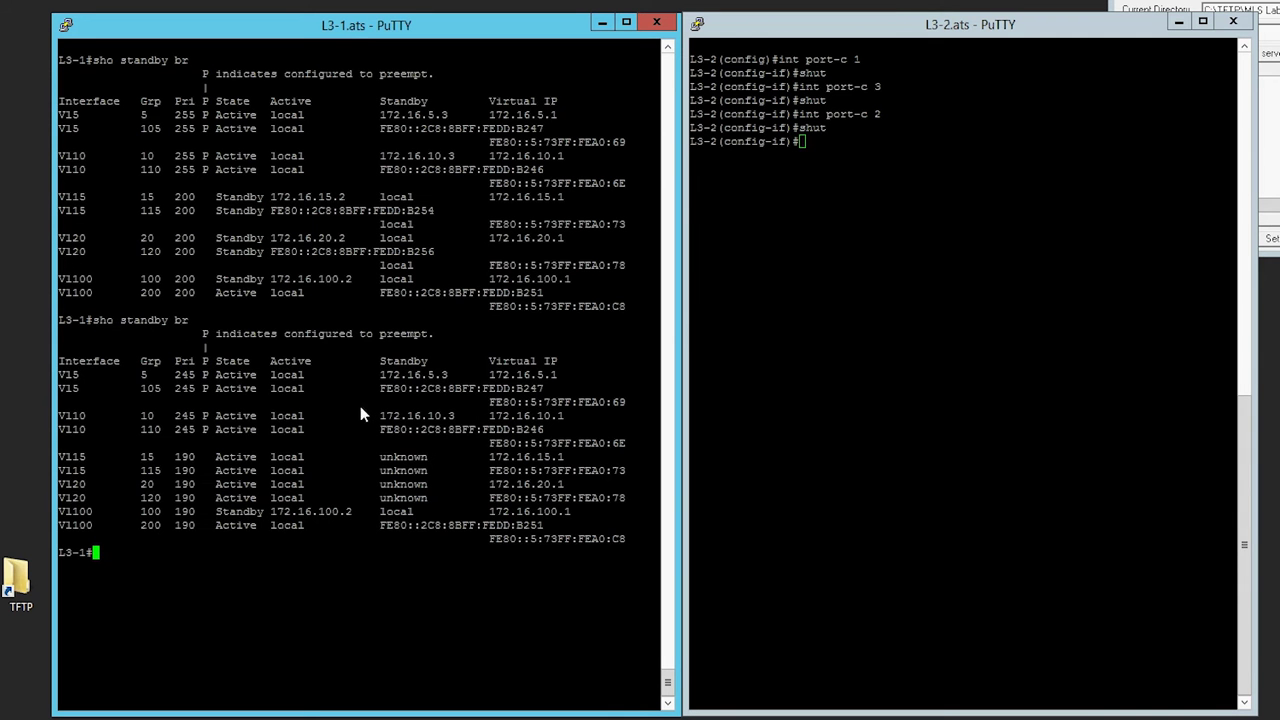
{"action": "left_click_drag", "start_coordinate": [212, 195], "coordinate": [258, 294]}
{"action": "left_click_drag", "start_coordinate": [209, 455], "coordinate": [299, 615]}
{"action": "left_click", "coordinate": [311, 633]}
{"action": "key", "text": "Up"}
{"action": "key", "text": "Return"}
{"action": "left_click_drag", "start_coordinate": [214, 538], "coordinate": [285, 688]}
{"action": "left_click", "coordinate": [902, 368]}
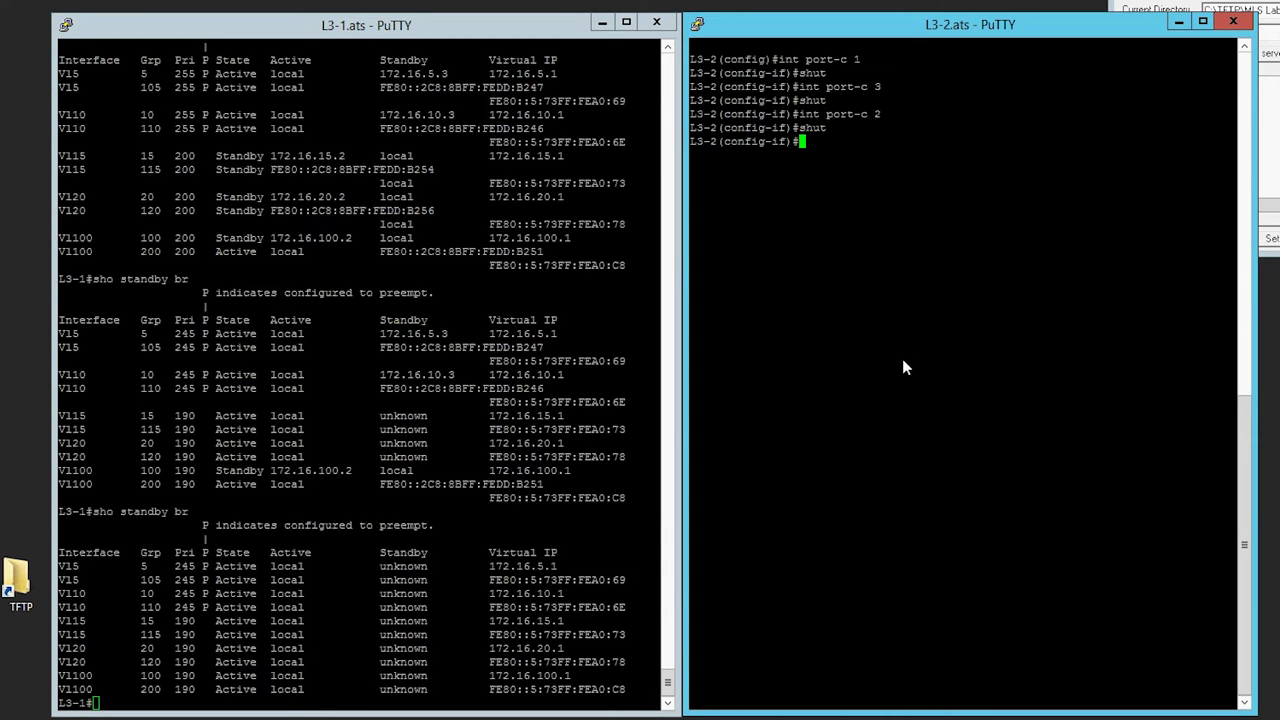
{"action": "double_click", "coordinate": [903, 362]}
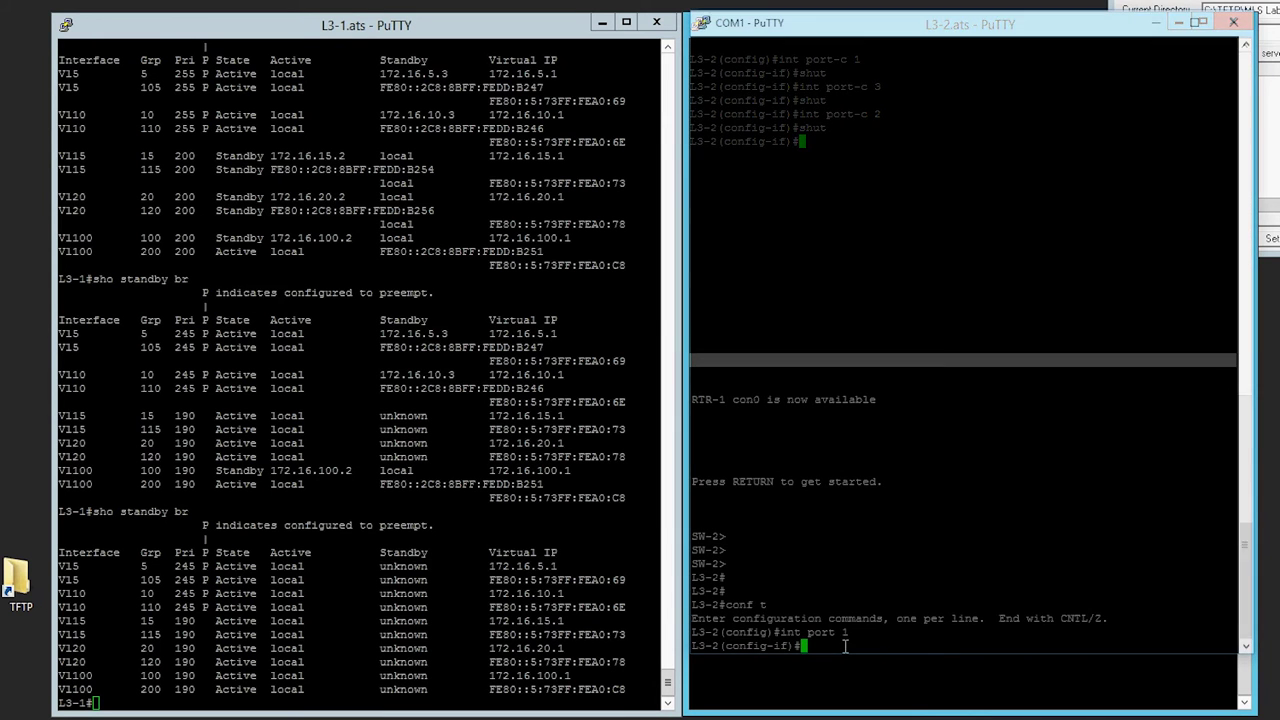
Step: Re-enable port-channels 1, 2 and 3 on L3-2 with 'no shut'
{"action": "type", "text": "no shu"}
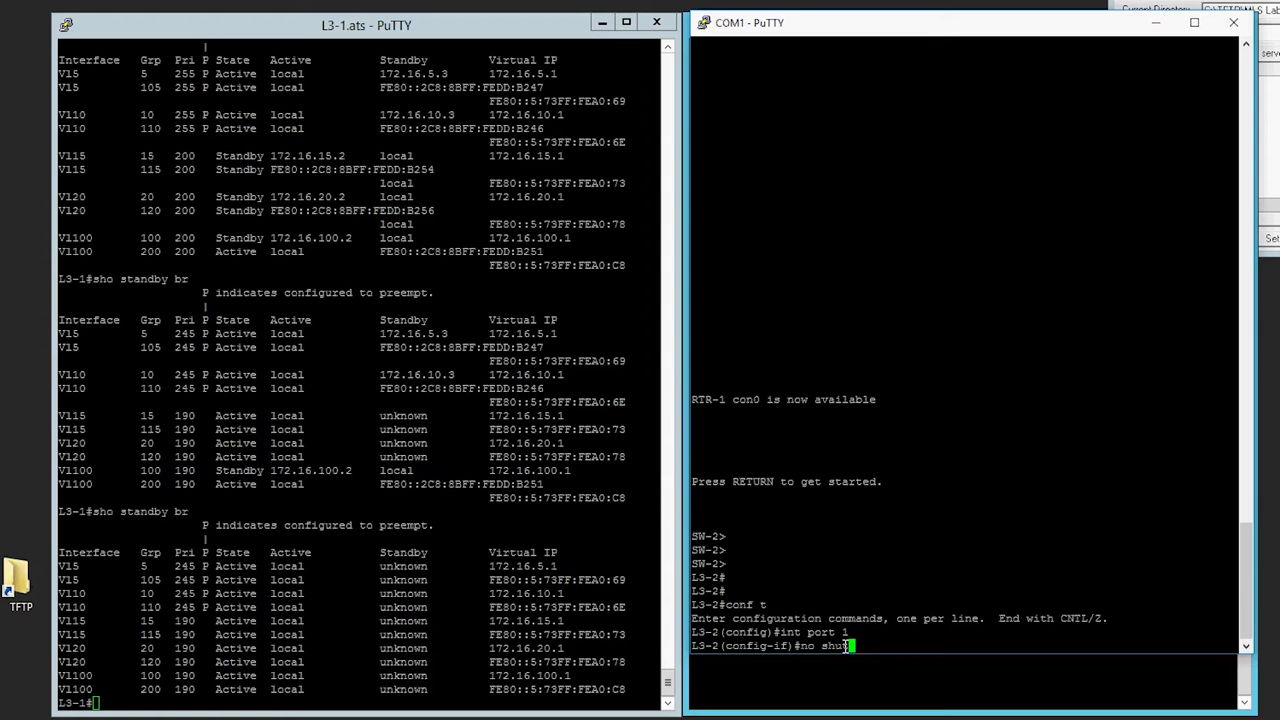
{"action": "type", "text": "t"}
{"action": "key", "text": "Return"}
{"action": "type", "text": "int port 2"}
{"action": "key", "text": "Return"}
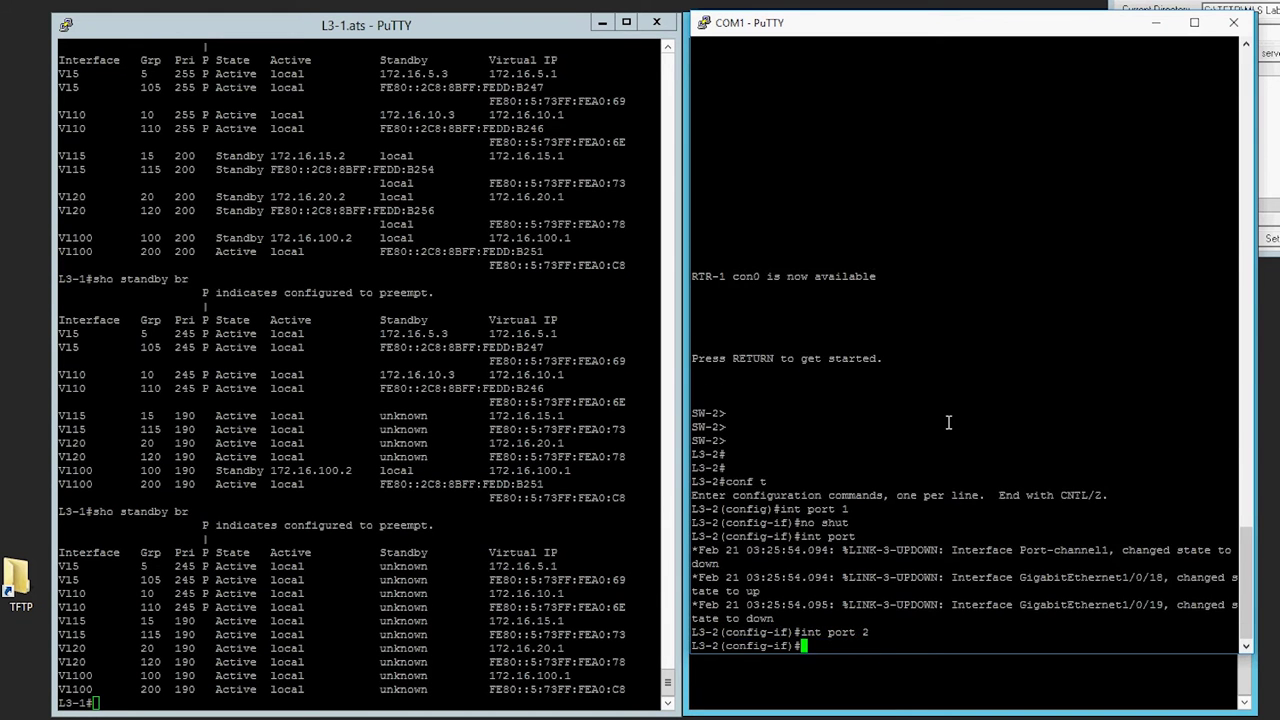
{"action": "type", "text": "no shut"}
{"action": "key", "text": "Return"}
{"action": "type", "text": "int port 3"}
{"action": "key", "text": "Return"}
{"action": "type", "text": "no shut"}
{"action": "key", "text": "Return"}
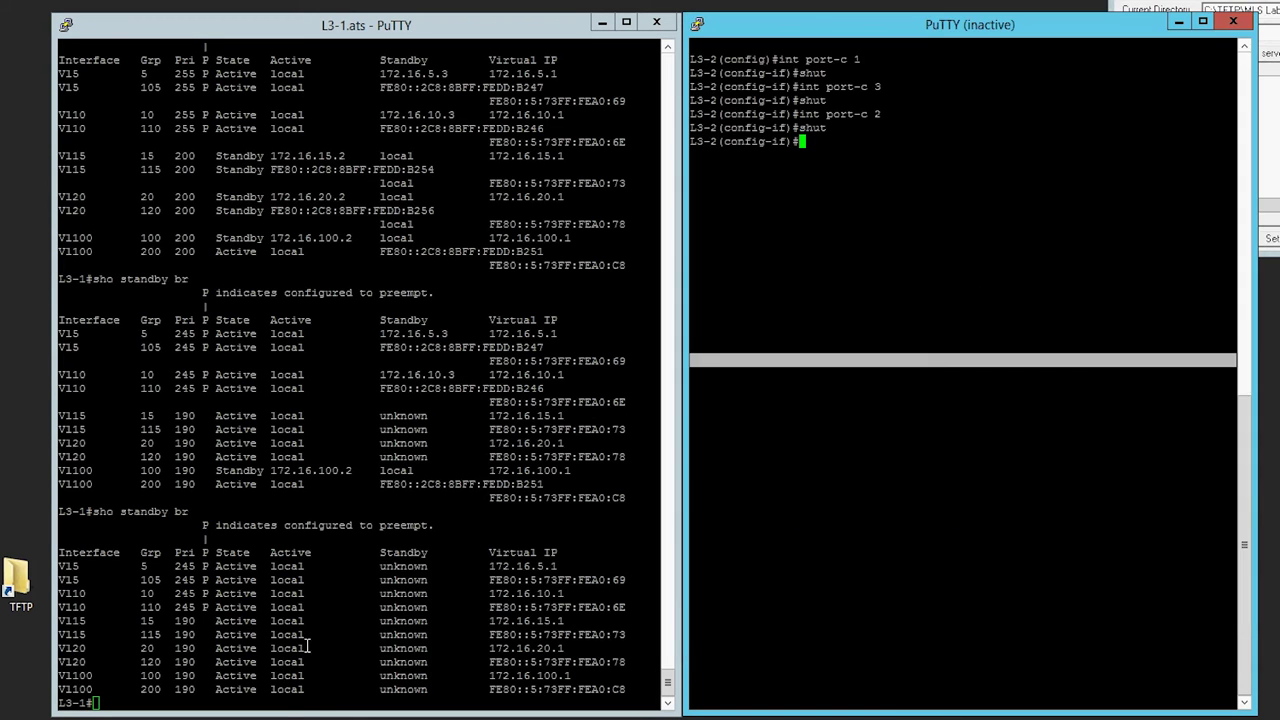
Step: Rerun the standby brief on L3-1 twice to watch groups return to Standby
{"action": "left_click", "coordinate": [338, 550]}
{"action": "key", "text": "Up"}
{"action": "key", "text": "Return"}
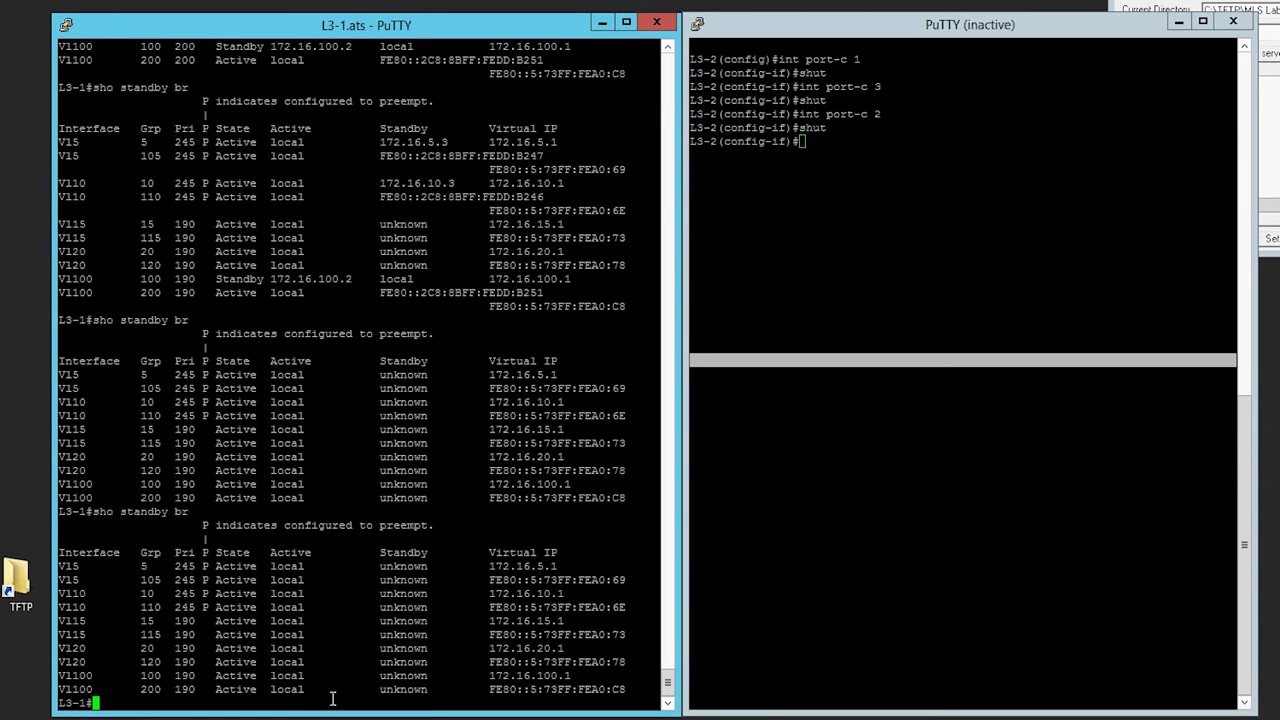
{"action": "mouse_move", "coordinate": [246, 716]}
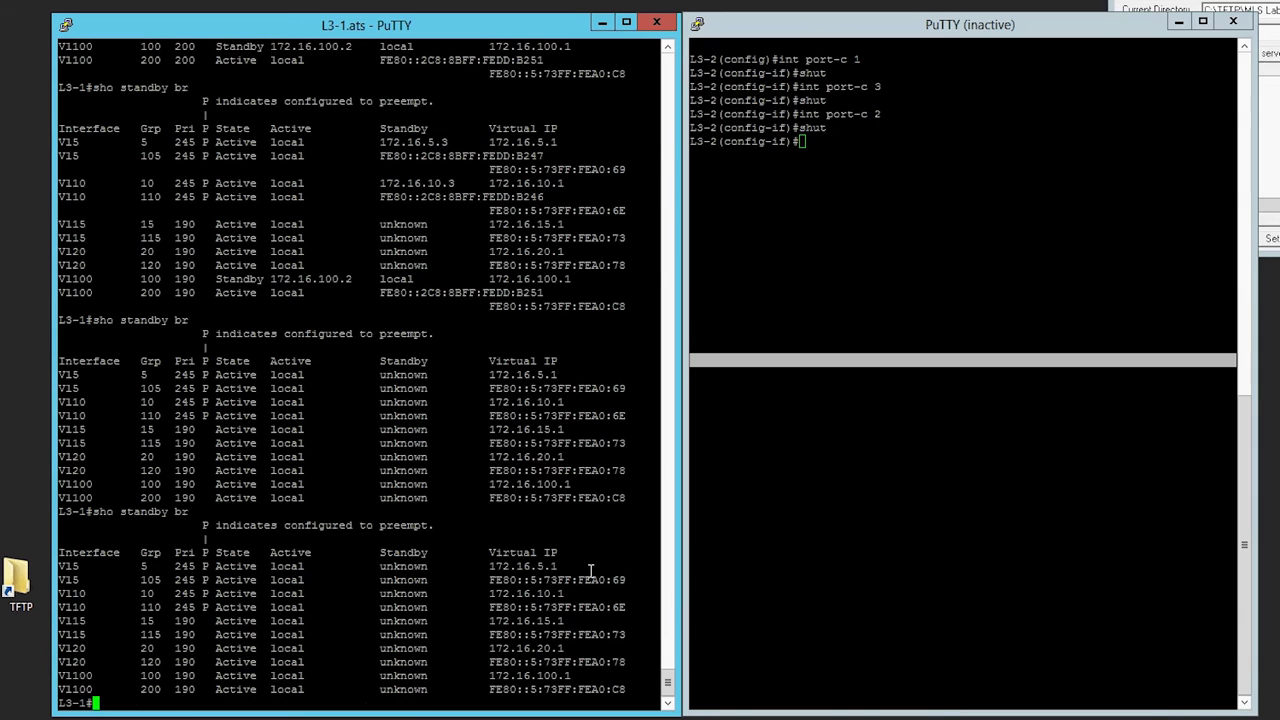
{"action": "key", "text": "Up"}
{"action": "key", "text": "Return"}
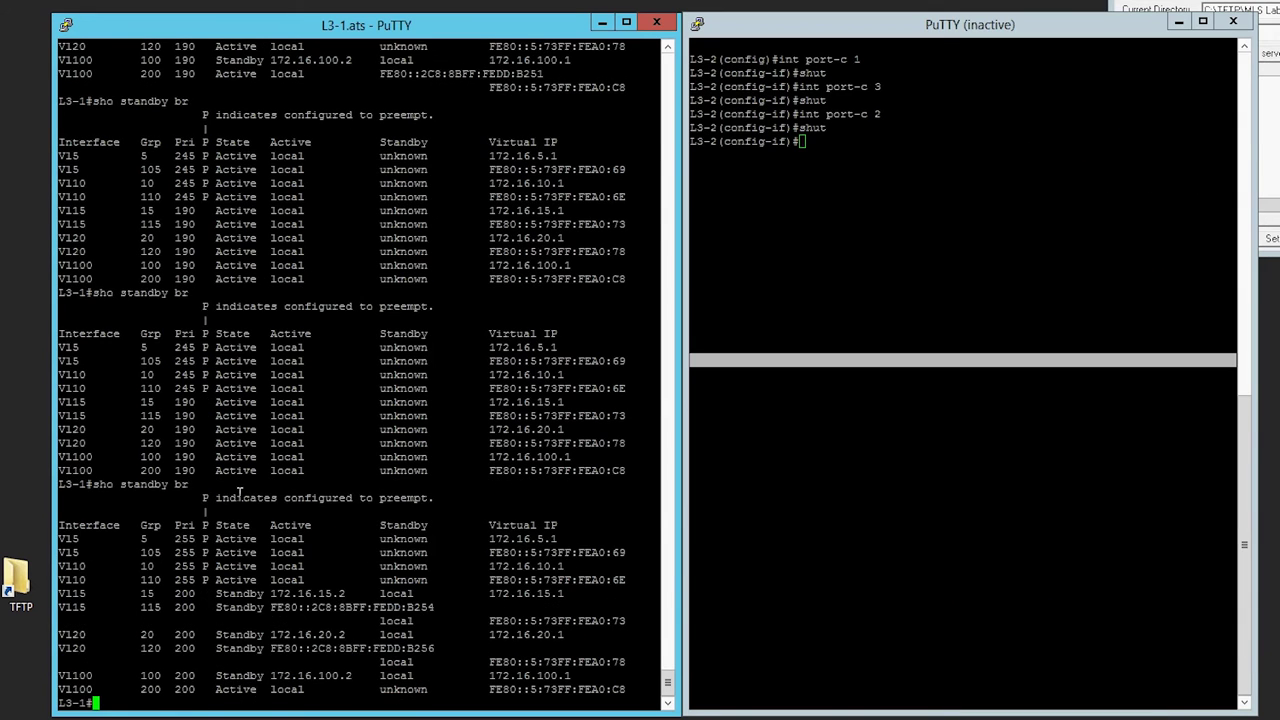
{"action": "left_click_drag", "start_coordinate": [212, 592], "coordinate": [598, 689]}
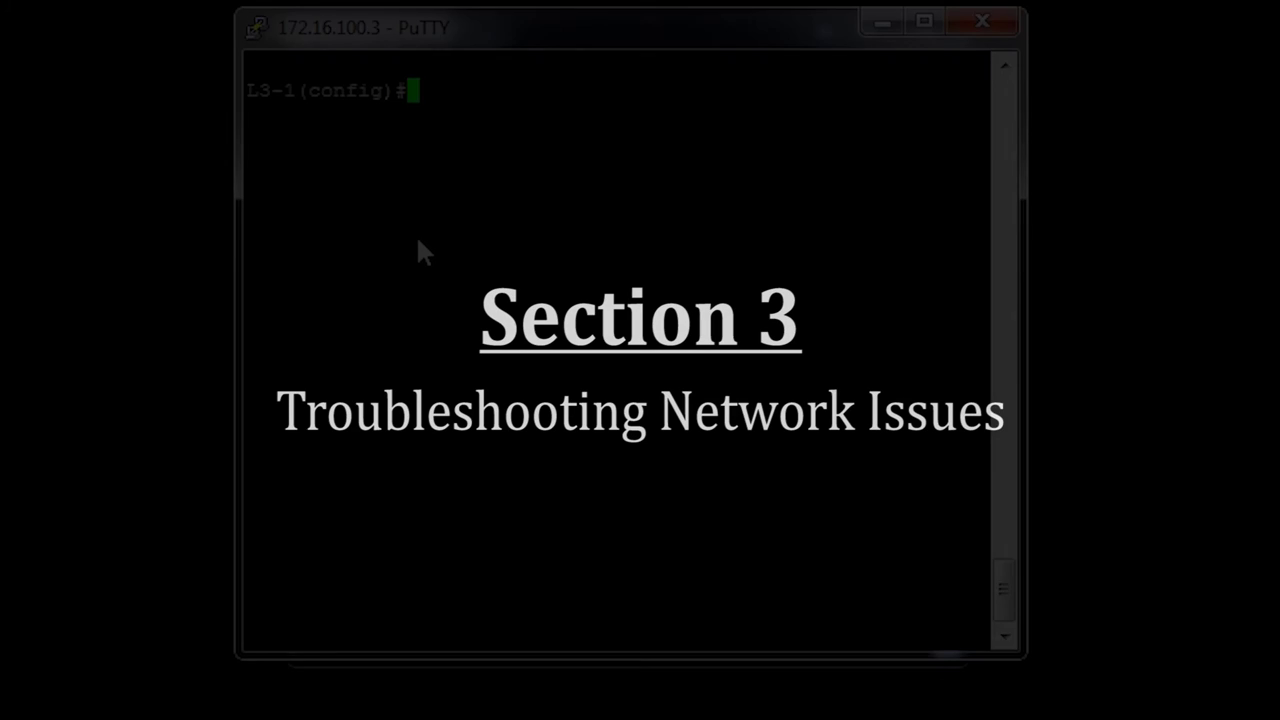
Step: Show L3-1's interface vlan 5 running-config and highlight the standby 5 preempt line
{"action": "type", "text": "do show run interf"}
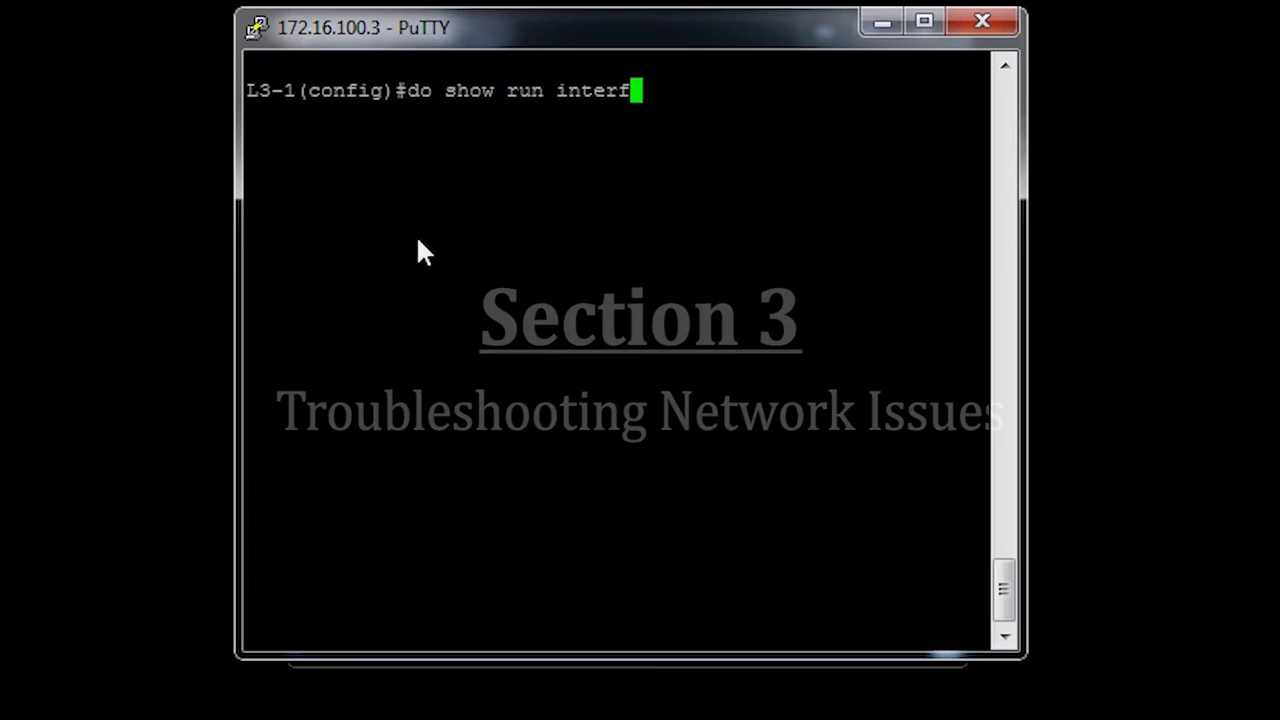
{"action": "type", "text": "ace vlan 5"}
{"action": "key", "text": "Return"}
{"action": "left_click_drag", "start_coordinate": [524, 289], "coordinate": [268, 292]}
{"action": "key", "text": "space"}
Step: Remove preempt from standby group 5 on interface vlan 5
{"action": "type", "text": "interface vlan 5"}
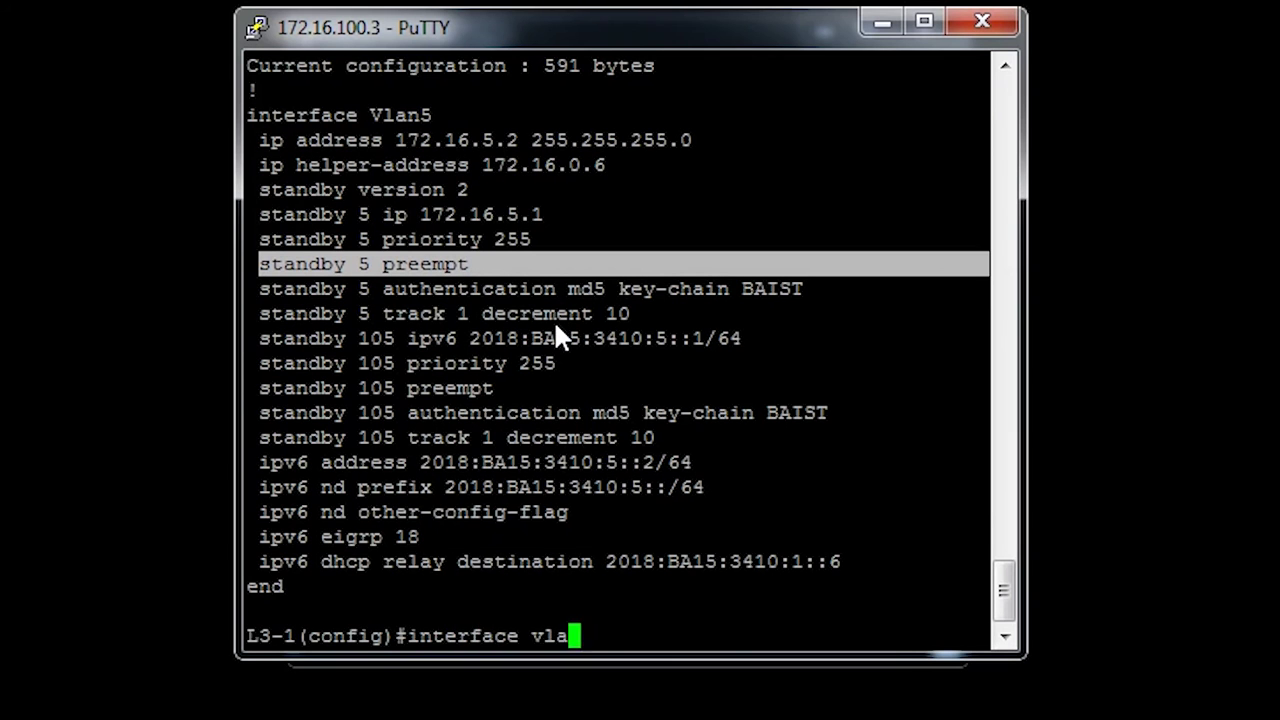
{"action": "key", "text": "Return"}
{"action": "type", "text": "no standby 5 pre"}
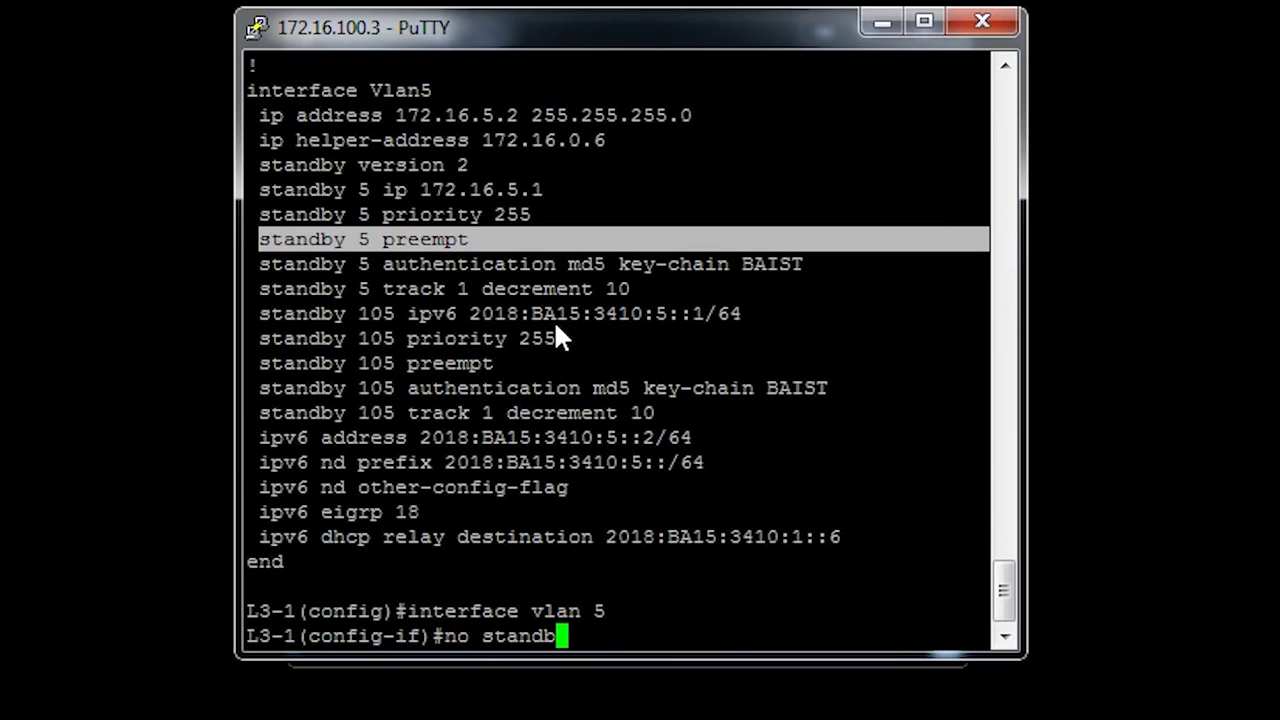
{"action": "key", "text": "Tab"}
{"action": "key", "text": "Return"}
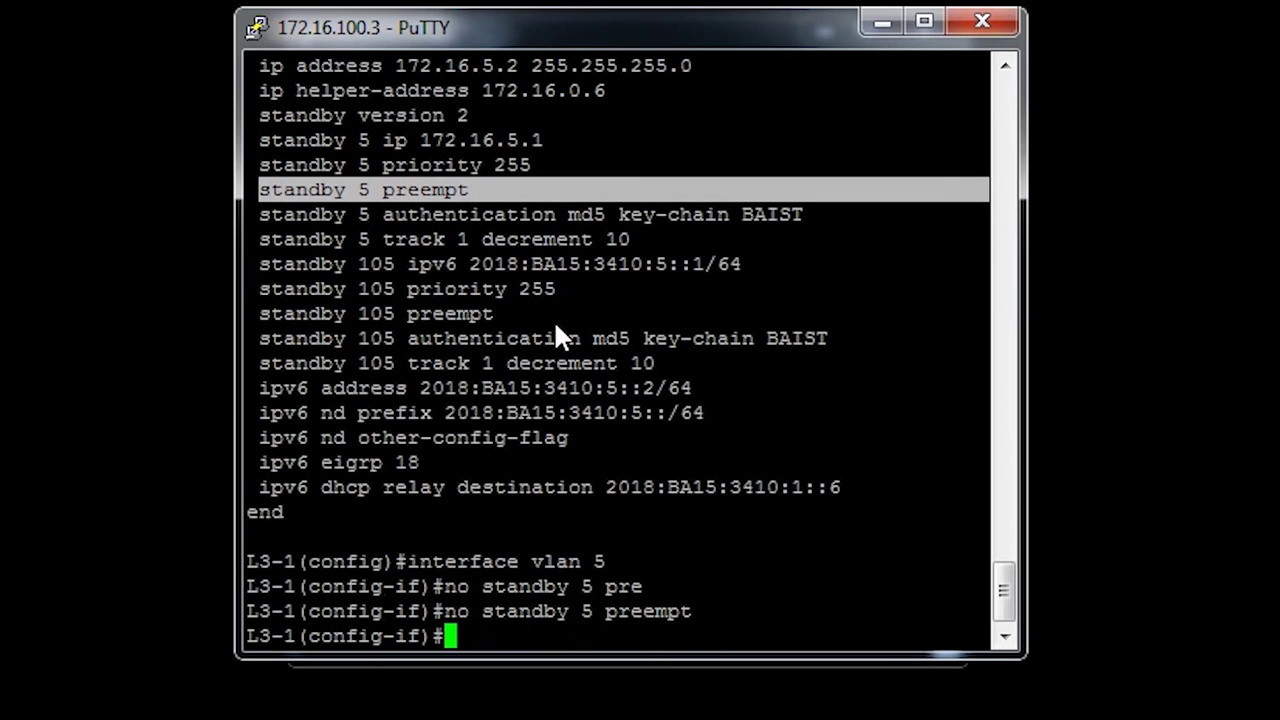
{"action": "type", "text": "exit"}
{"action": "key", "text": "Return"}
Step: Redisplay the vlan 5 config, highlighting standby 5 without preempt and group 105's priority
{"action": "key", "text": "Up"}
{"action": "key", "text": "Up"}
{"action": "key", "text": "Up"}
{"action": "key", "text": "Up"}
{"action": "key", "text": "Up"}
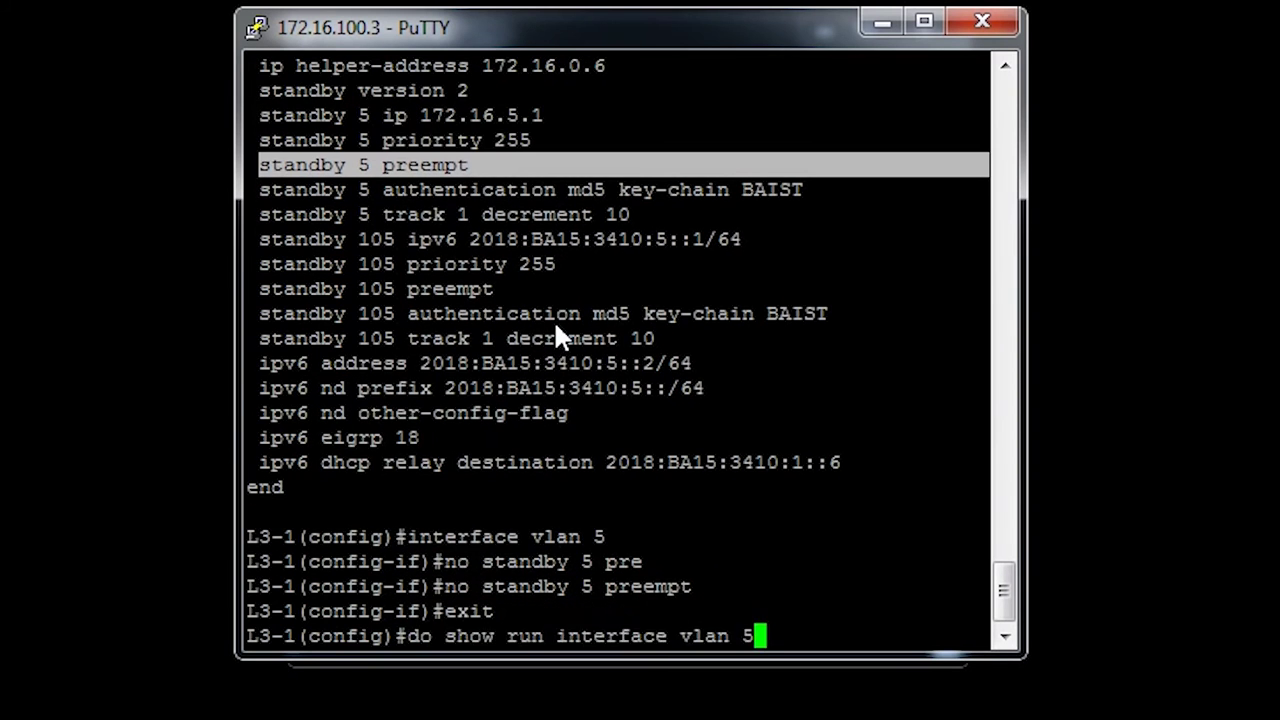
{"action": "key", "text": "Return"}
{"action": "left_click_drag", "start_coordinate": [614, 320], "coordinate": [265, 280]}
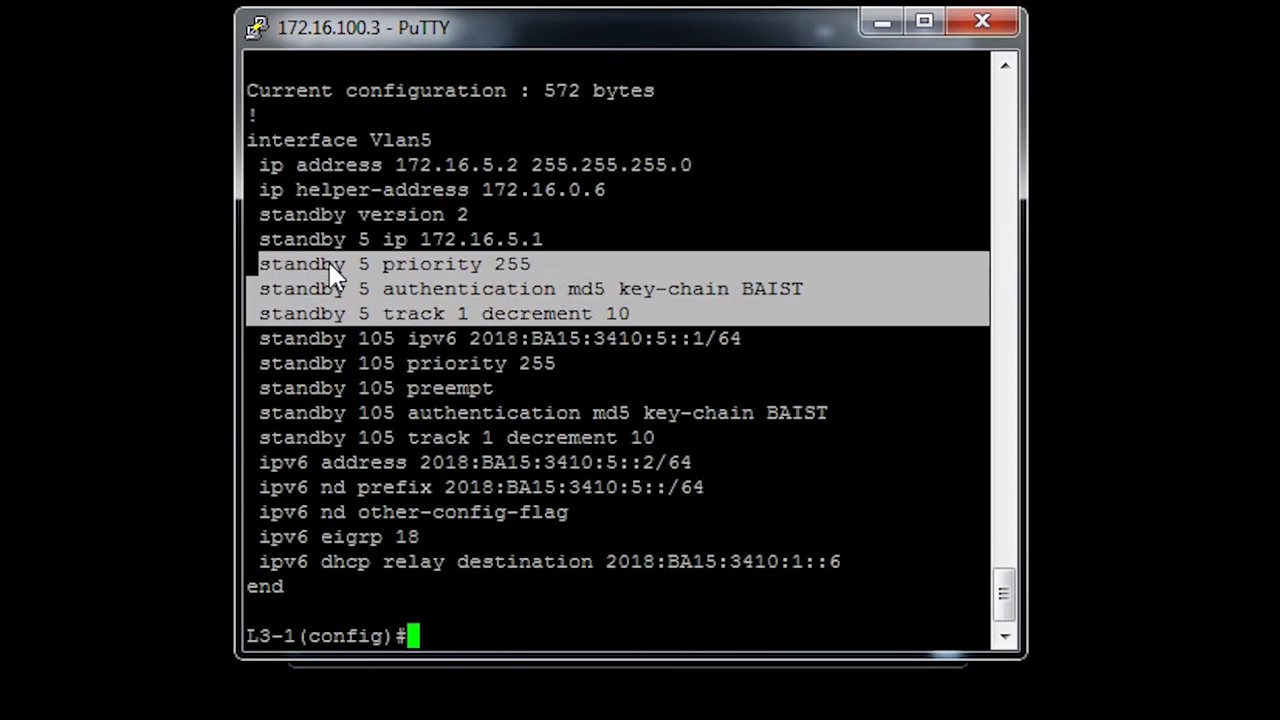
{"action": "left_click", "coordinate": [553, 265]}
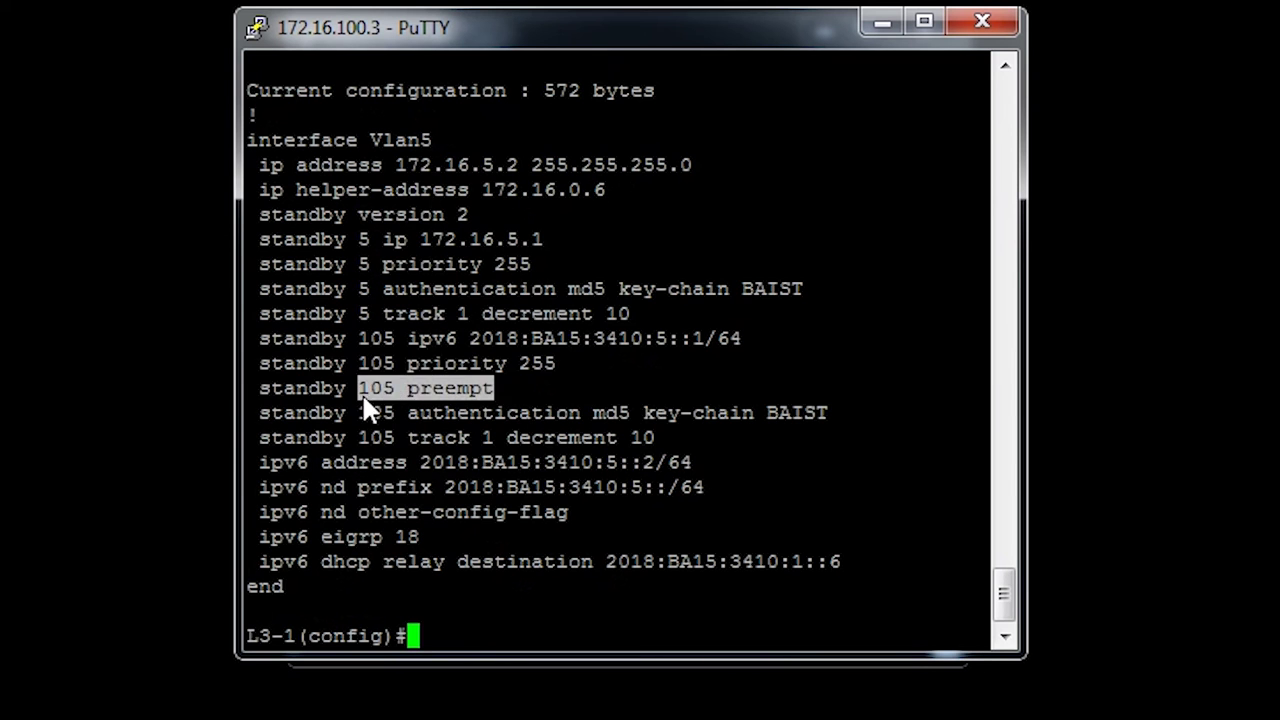
{"action": "left_click_drag", "start_coordinate": [532, 363], "coordinate": [366, 380]}
{"action": "left_click", "coordinate": [413, 364]}
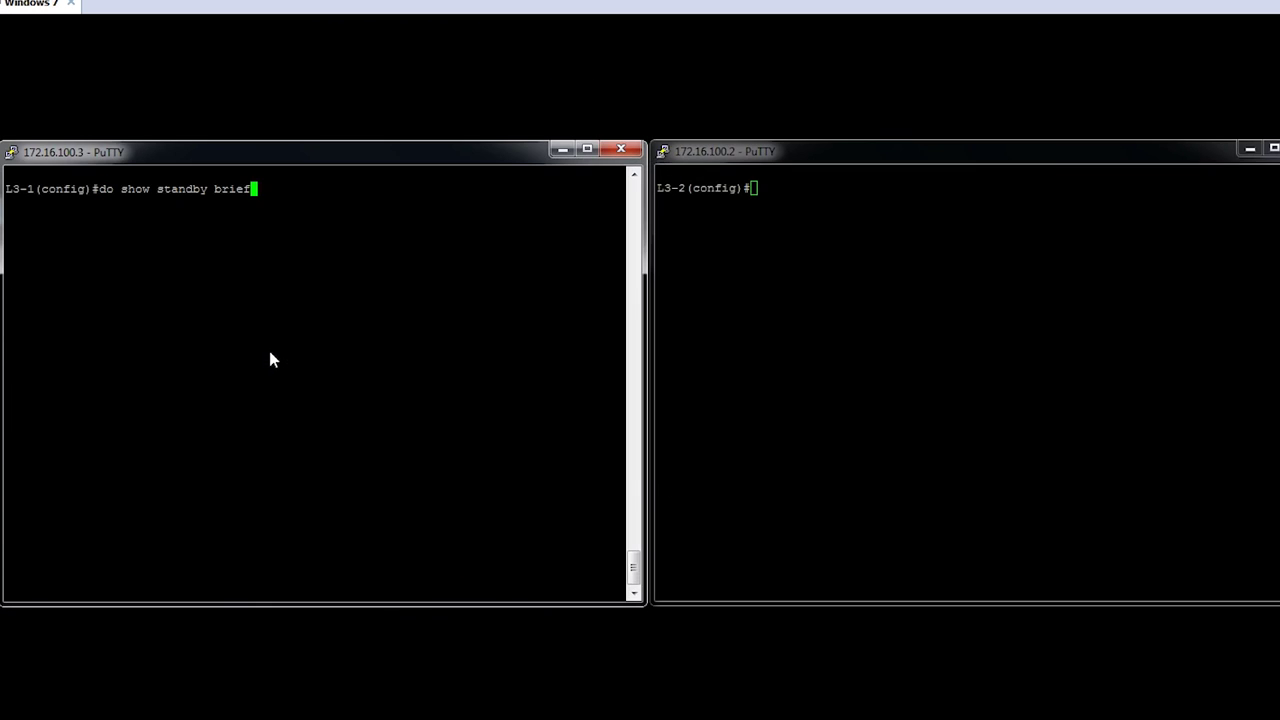
{"action": "key", "text": "Return"}
Step: Run 'do show standby brief' on L3-2 and highlight group 5's Active and Standby states
{"action": "left_click", "coordinate": [960, 255]}
{"action": "type", "text": "do show standby brief"}
{"action": "key", "text": "Return"}
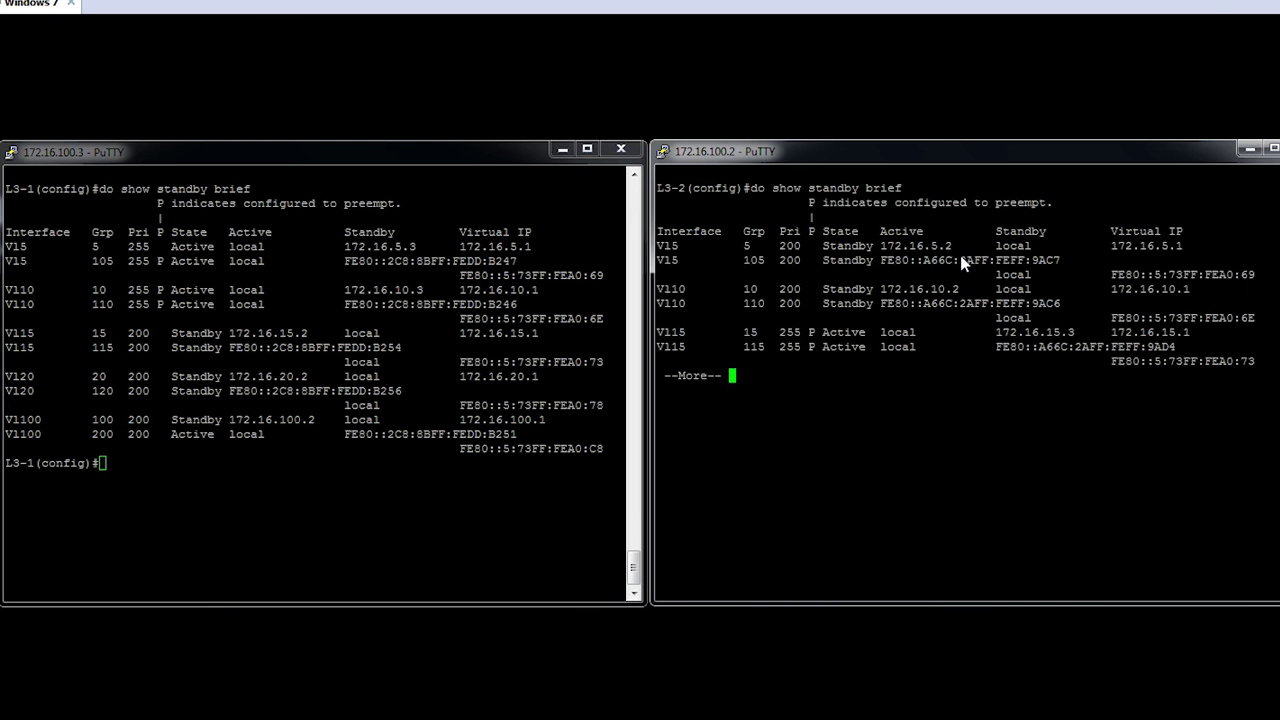
{"action": "key", "text": "space"}
{"action": "left_click_drag", "start_coordinate": [83, 241], "coordinate": [221, 247]}
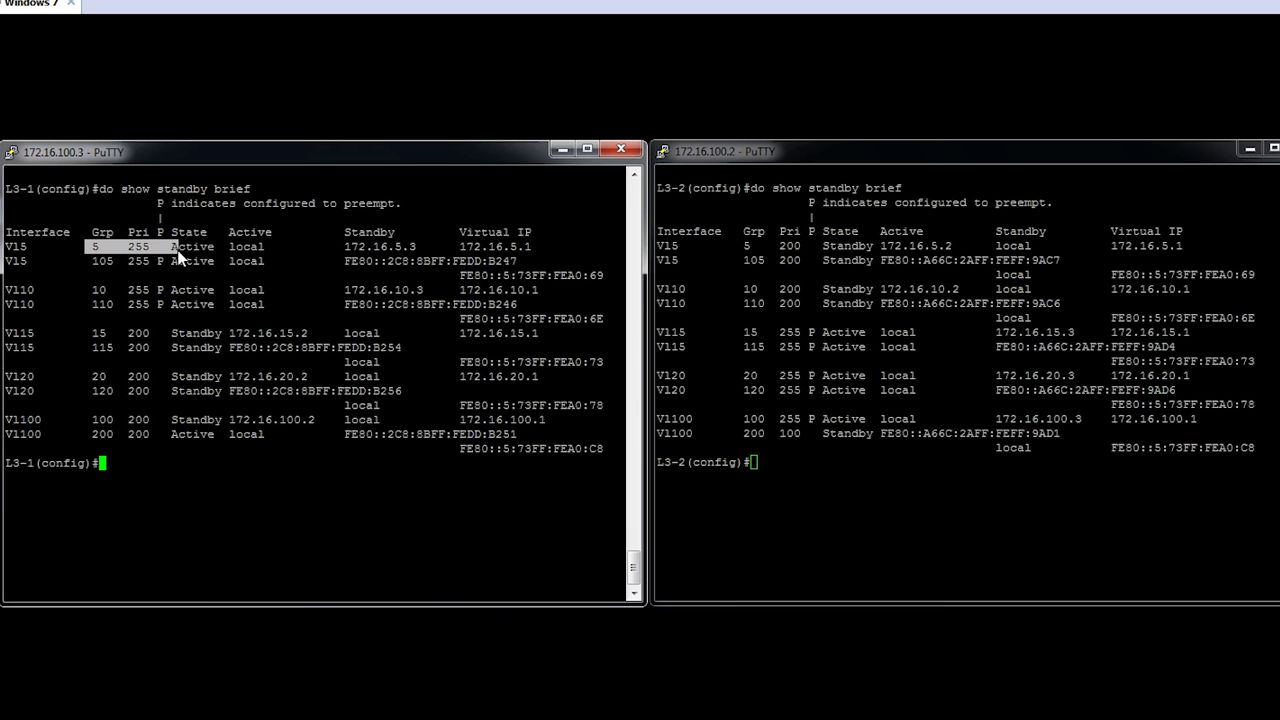
{"action": "left_click_drag", "start_coordinate": [741, 247], "coordinate": [870, 245]}
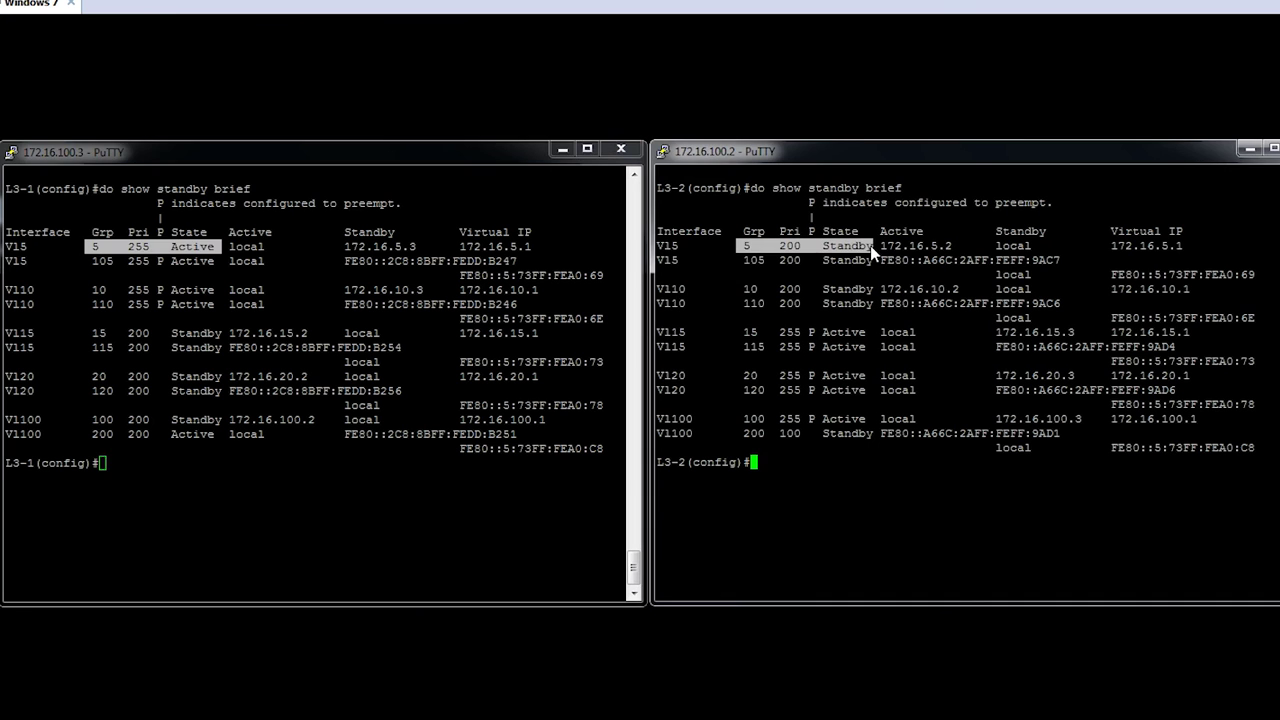
Step: Shut down interface vlan 5 on L3-1
{"action": "left_click", "coordinate": [195, 476]}
{"action": "type", "text": "interface"}
{"action": "key", "text": "Tab"}
{"action": "type", "text": "vlan 5"}
{"action": "key", "text": "Return"}
{"action": "type", "text": "shut"}
{"action": "key", "text": "Tab"}
{"action": "key", "text": "Return"}
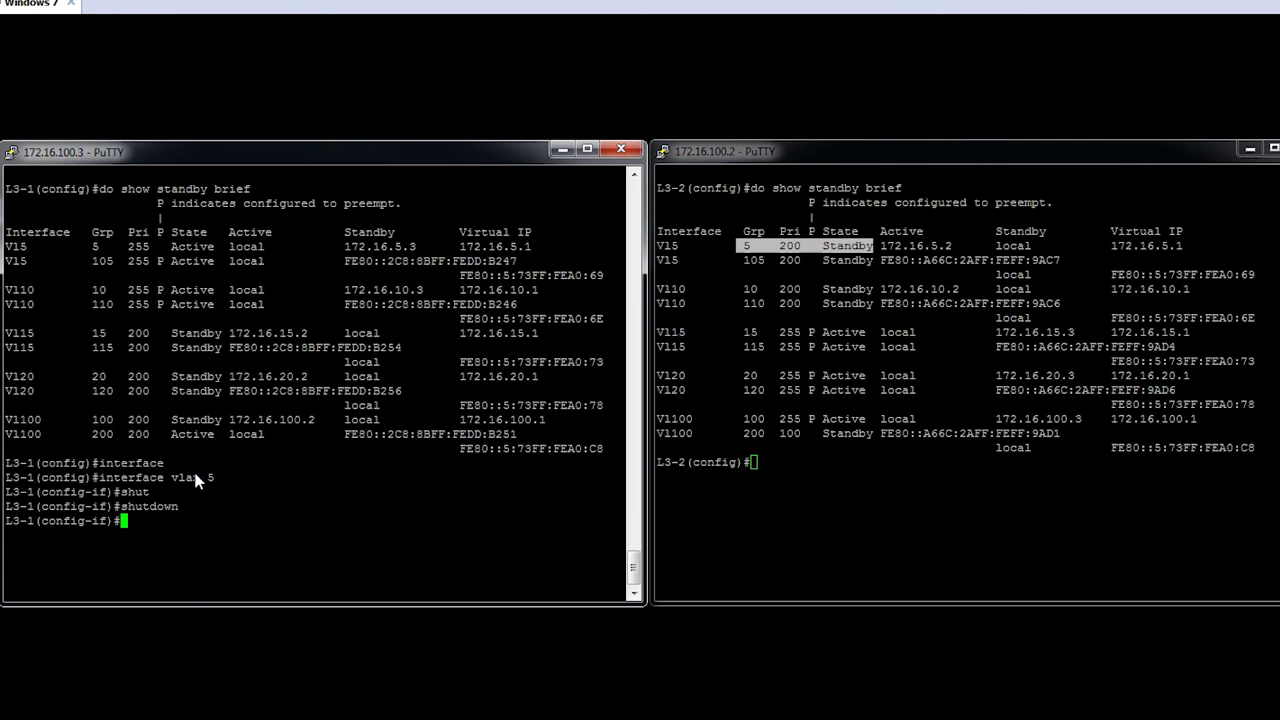
Step: Refresh the standby summary prompt on L3-2 and recall commands on L3-1
{"action": "left_click", "coordinate": [737, 516]}
{"action": "key", "text": "Return"}
{"action": "key", "text": "Return"}
{"action": "key", "text": "Return"}
{"action": "key", "text": "Up"}
{"action": "key", "text": "Return"}
{"action": "left_click", "coordinate": [226, 514]}
{"action": "key", "text": "Up"}
Step: Exit interface mode on L3-1 and rerun the standby summary there
{"action": "key", "text": "Return"}
{"action": "key", "text": "Up"}
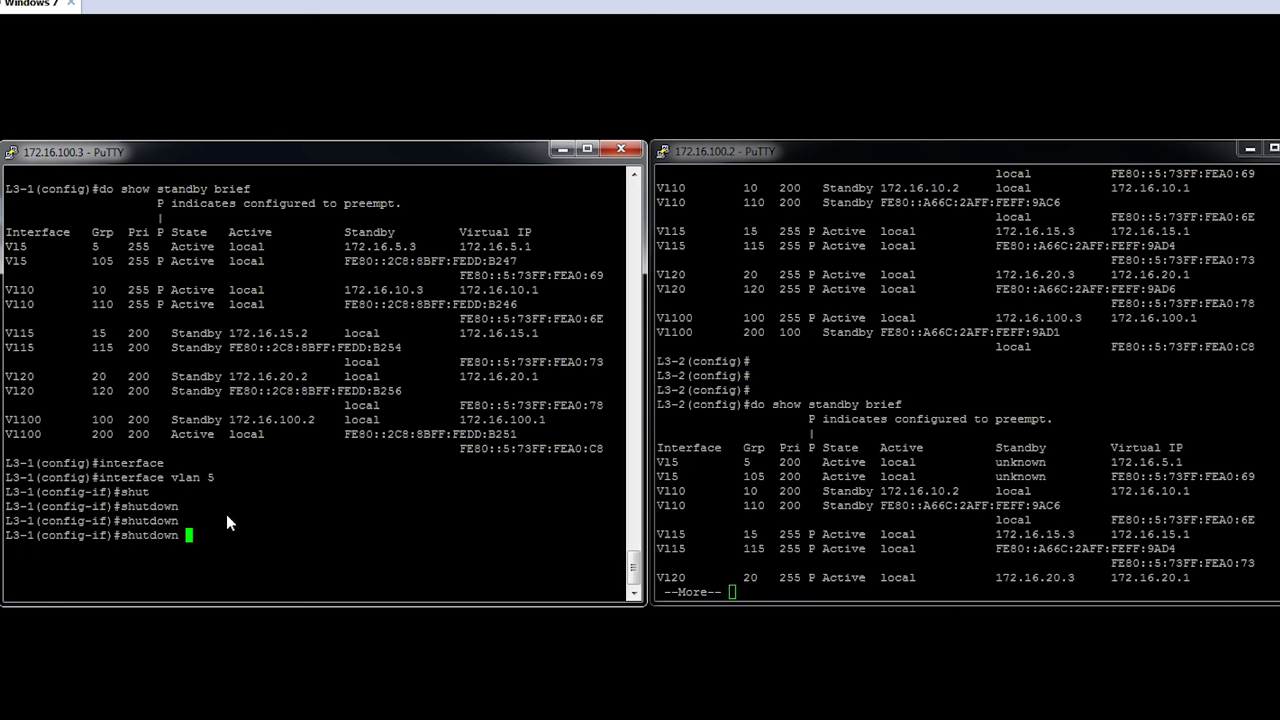
{"action": "key", "text": "Down"}
{"action": "type", "text": "exit"}
{"action": "key", "text": "Return"}
{"action": "type", "text": "exit"}
{"action": "key", "text": "Up"}
{"action": "key", "text": "Up"}
{"action": "key", "text": "Up"}
{"action": "key", "text": "Up"}
{"action": "key", "text": "Up"}
{"action": "key", "text": "Up"}
{"action": "key", "text": "Up"}
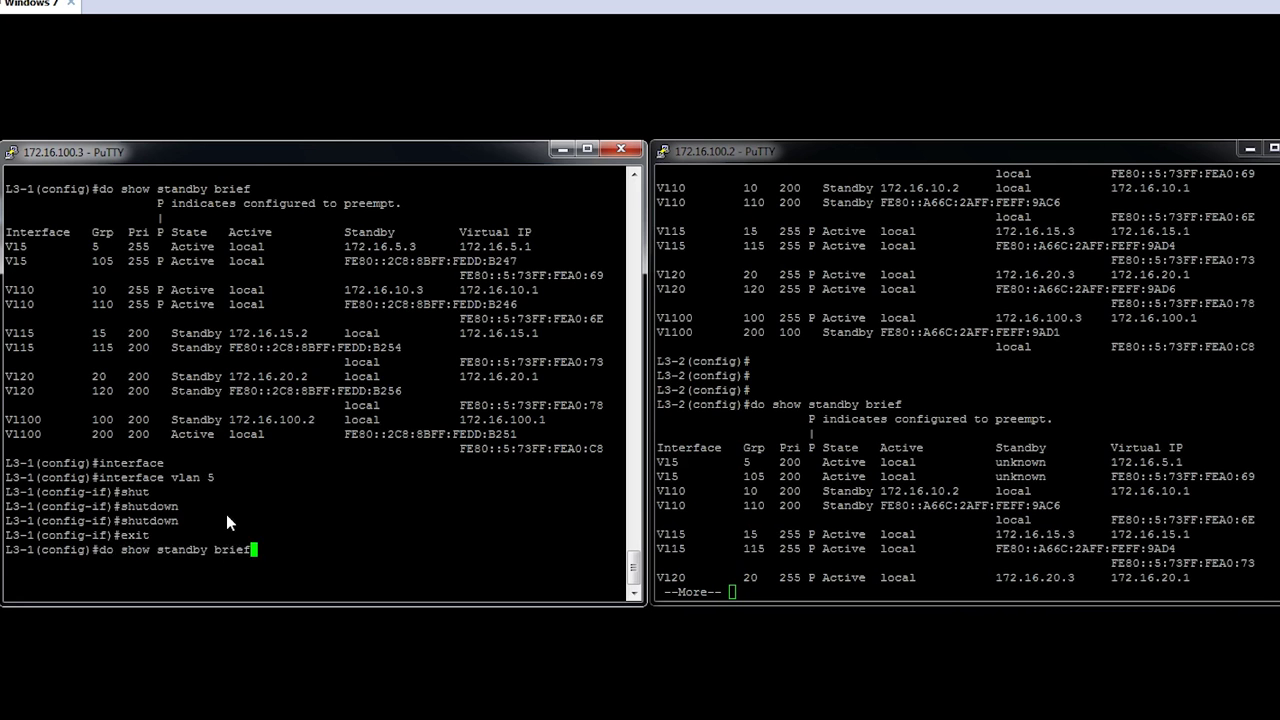
{"action": "key", "text": "Return"}
Step: Highlight L3-1's Vl5 groups in Init and L3-2's group 5 now Active
{"action": "left_click", "coordinate": [911, 470]}
{"action": "key", "text": "space"}
{"action": "left_click_drag", "start_coordinate": [9, 392], "coordinate": [280, 392]}
{"action": "left_click", "coordinate": [665, 389]}
{"action": "left_click_drag", "start_coordinate": [660, 390], "coordinate": [862, 395]}
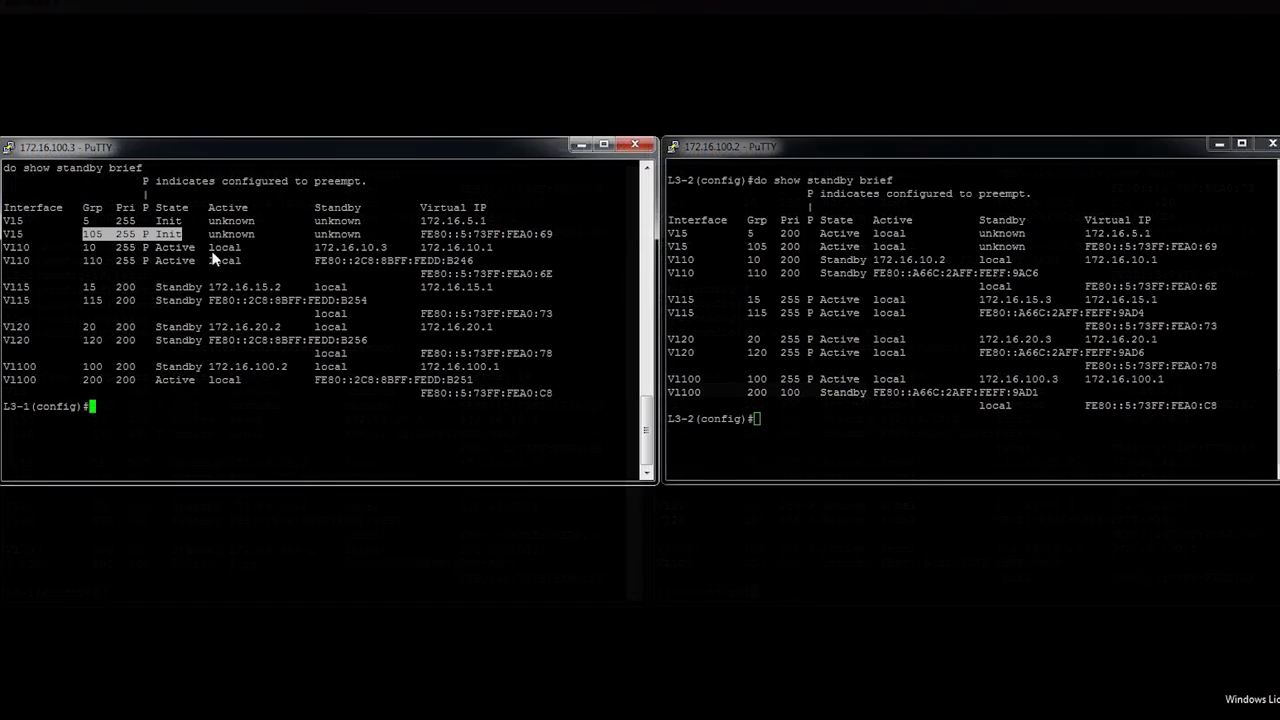
{"action": "left_click_drag", "start_coordinate": [748, 233], "coordinate": [860, 247]}
Step: Enter 'no shutdown' on interface vlan 5 of L3-1
{"action": "left_click", "coordinate": [406, 408]}
{"action": "type", "text": "interface v"}
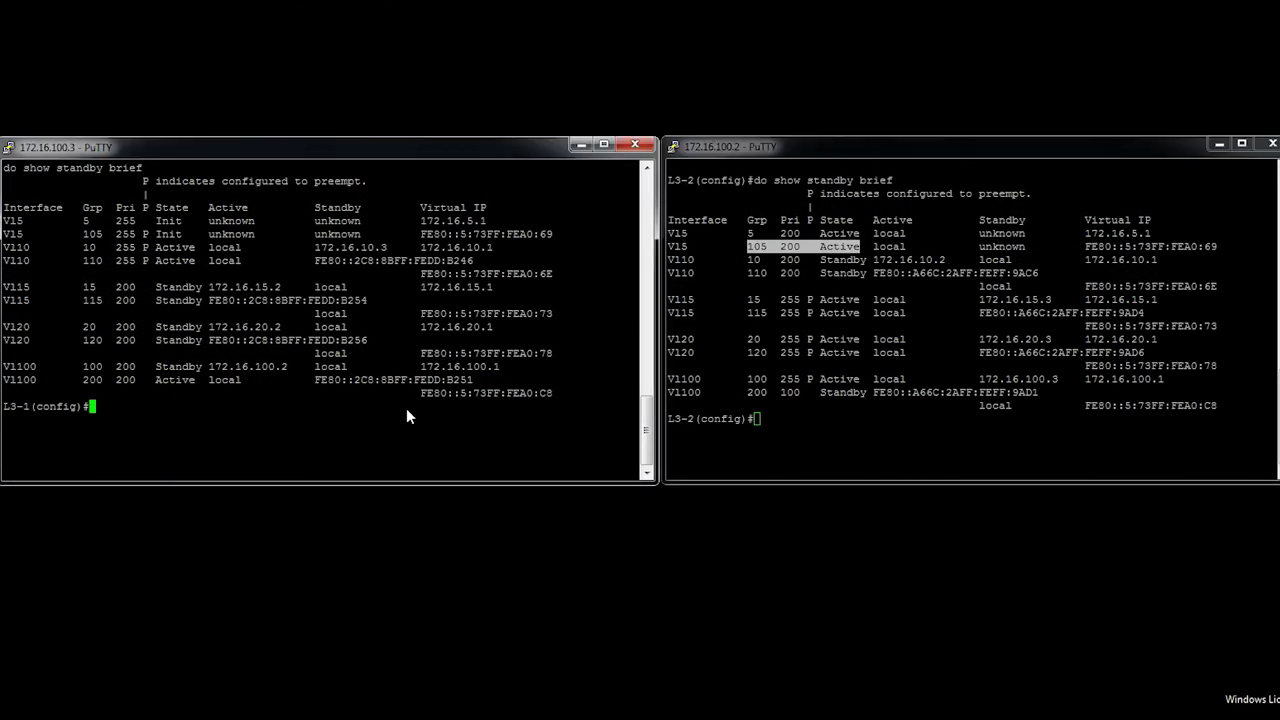
{"action": "type", "text": "lan 5"}
{"action": "key", "text": "Return"}
{"action": "type", "text": "no shutdown"}
{"action": "key", "text": "Return"}
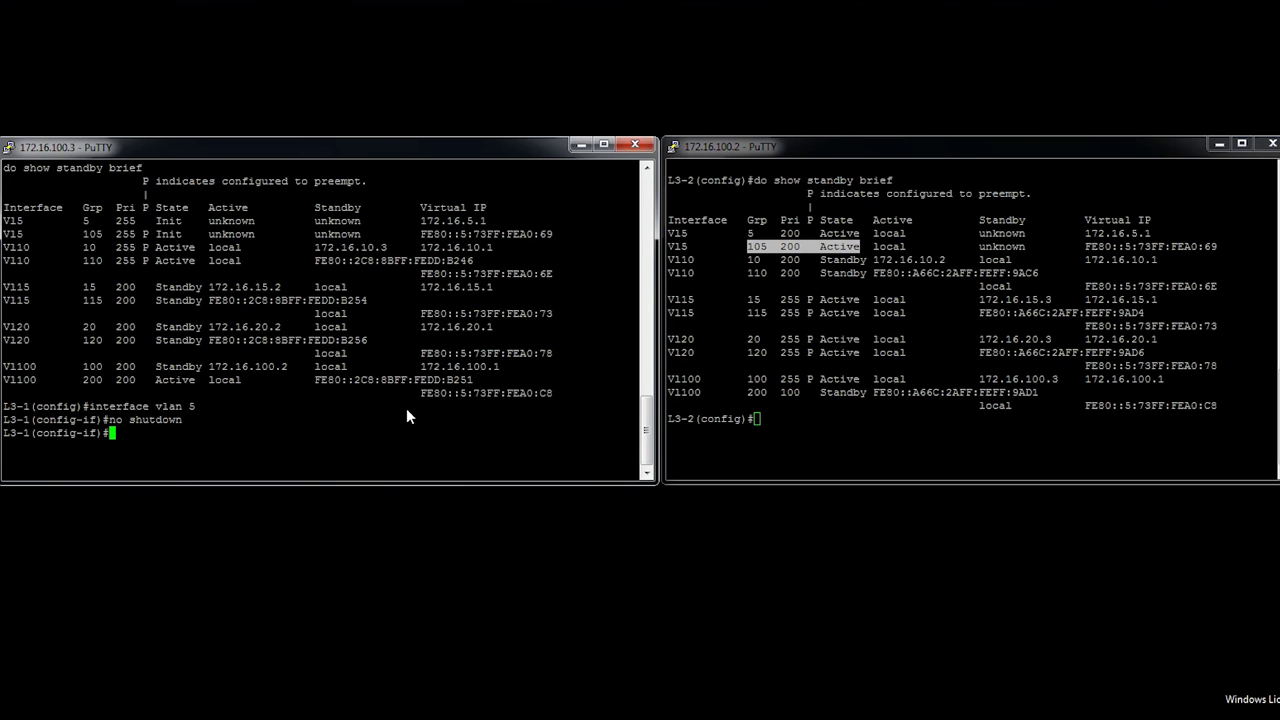
Step: Highlight Vl5 rows: L3-2 Active for group 5, Standby for 105, group 5 lacking preempt
{"action": "right_click", "coordinate": [243, 152]}
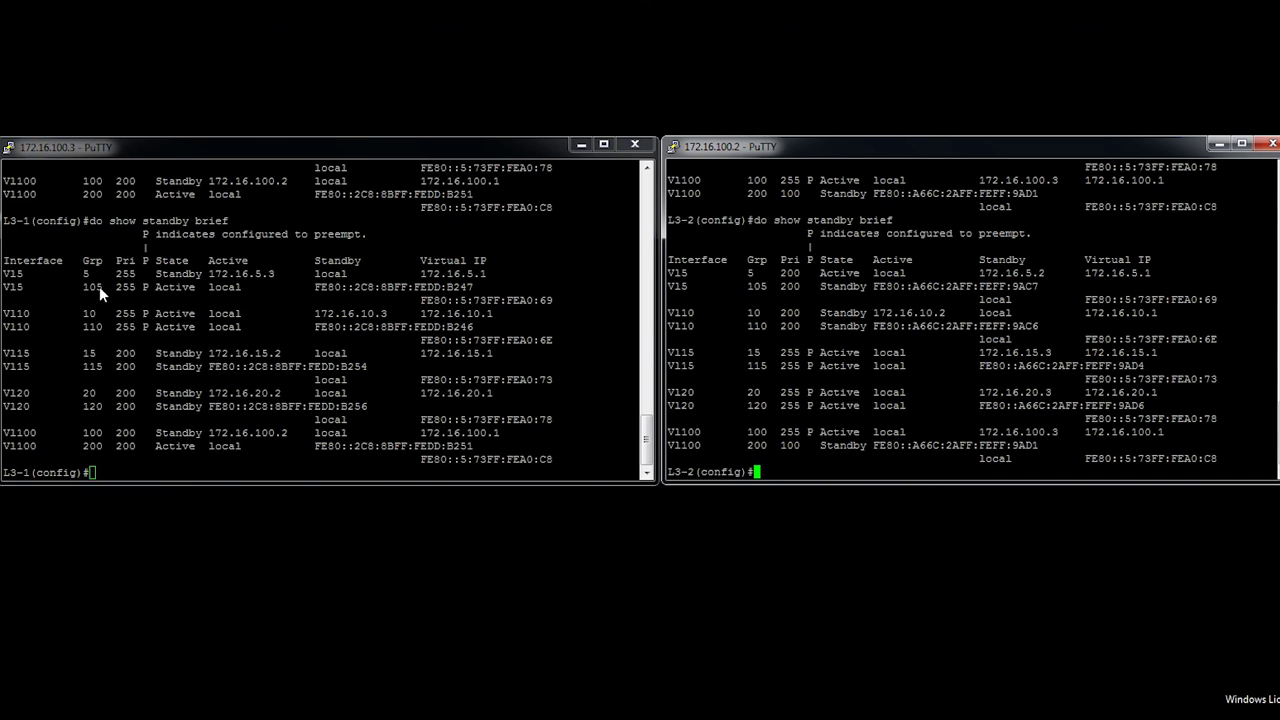
{"action": "left_click_drag", "start_coordinate": [82, 272], "coordinate": [206, 287]}
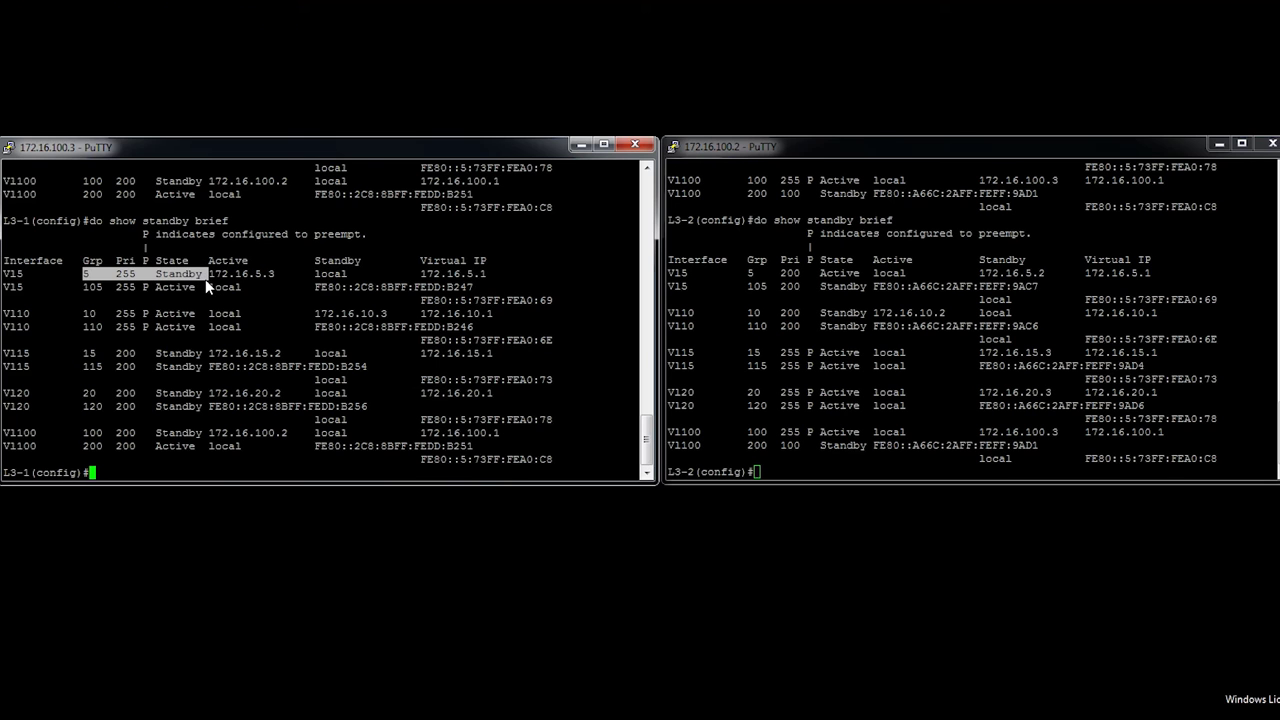
{"action": "left_click", "coordinate": [92, 286]}
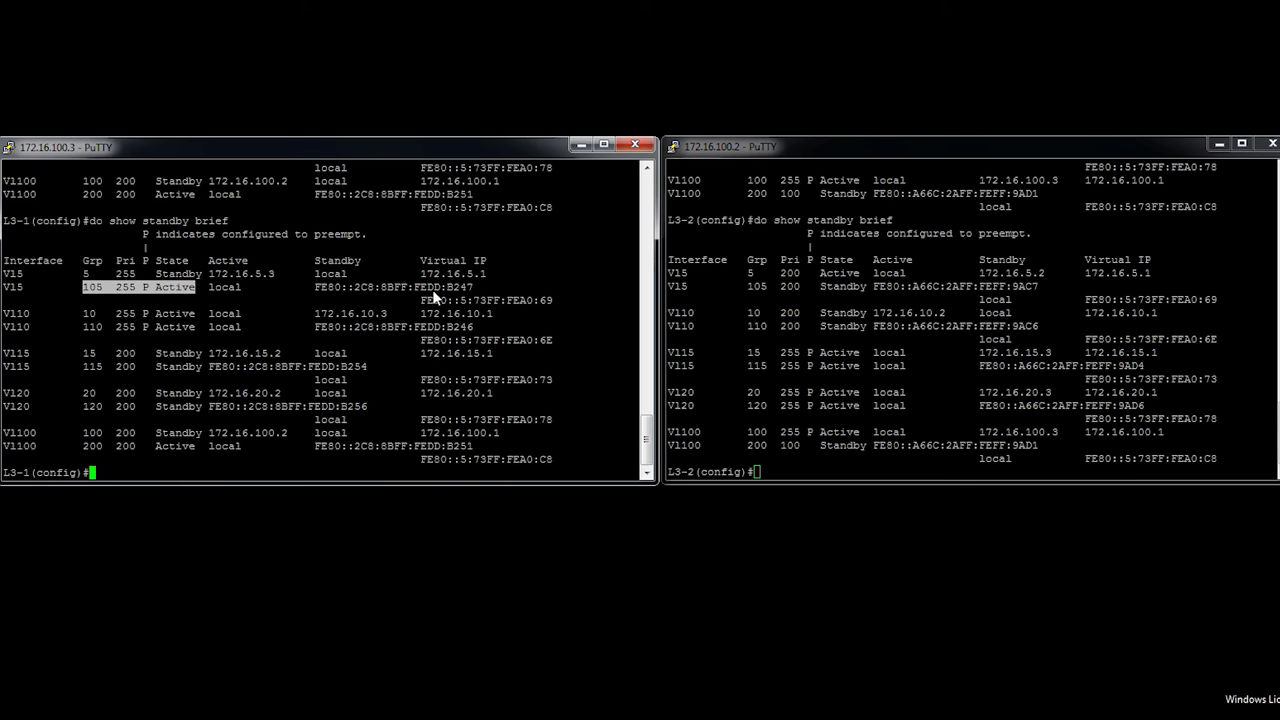
{"action": "left_click_drag", "start_coordinate": [747, 273], "coordinate": [862, 281]}
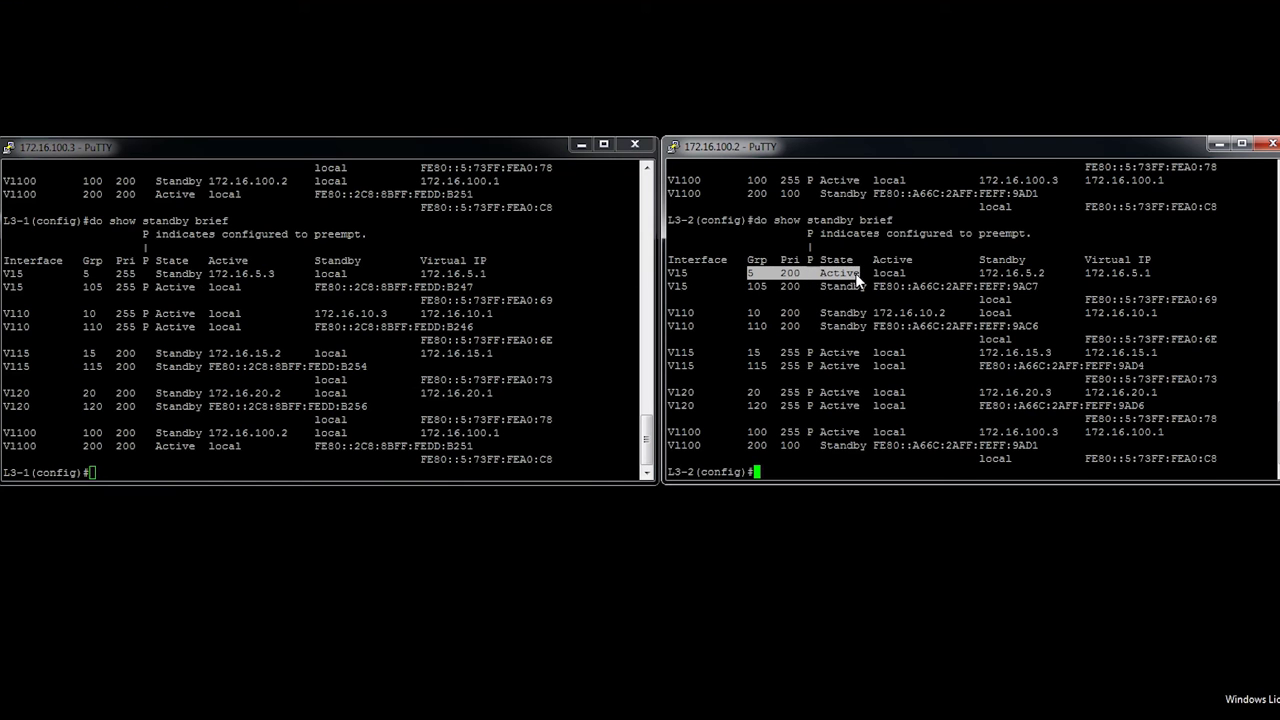
{"action": "left_click", "coordinate": [742, 284]}
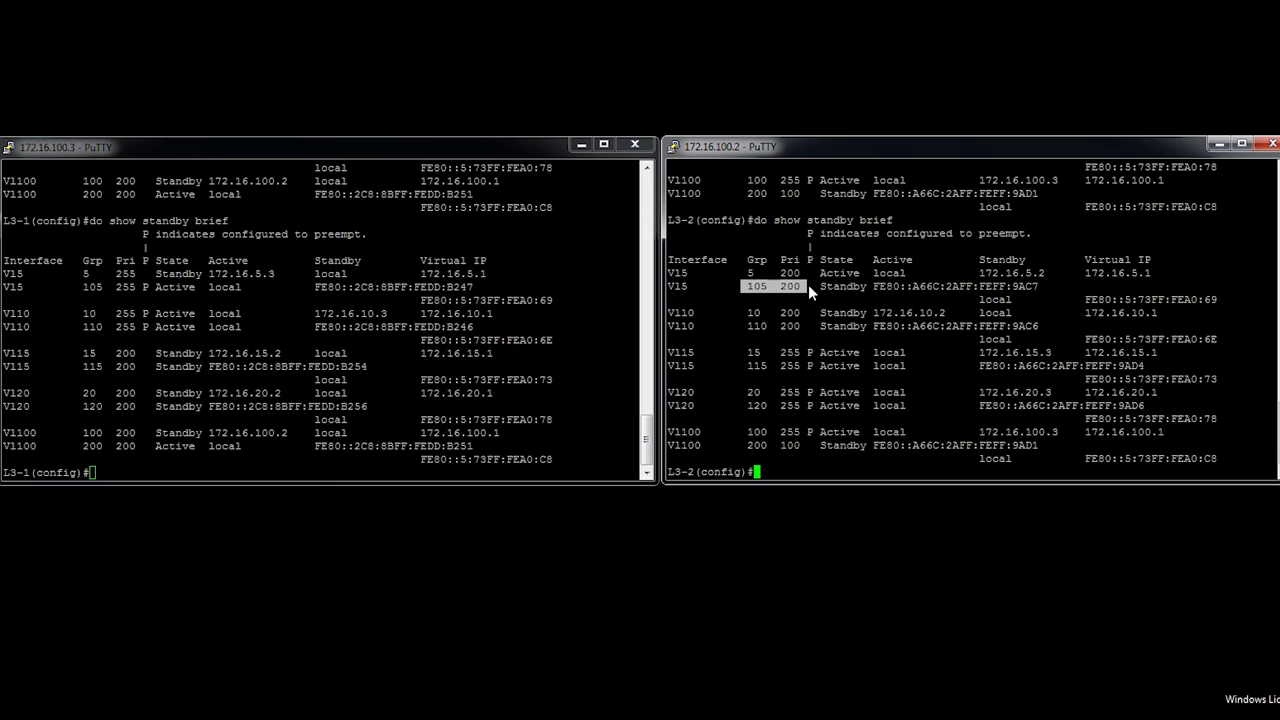
{"action": "left_click_drag", "start_coordinate": [843, 290], "coordinate": [865, 290]}
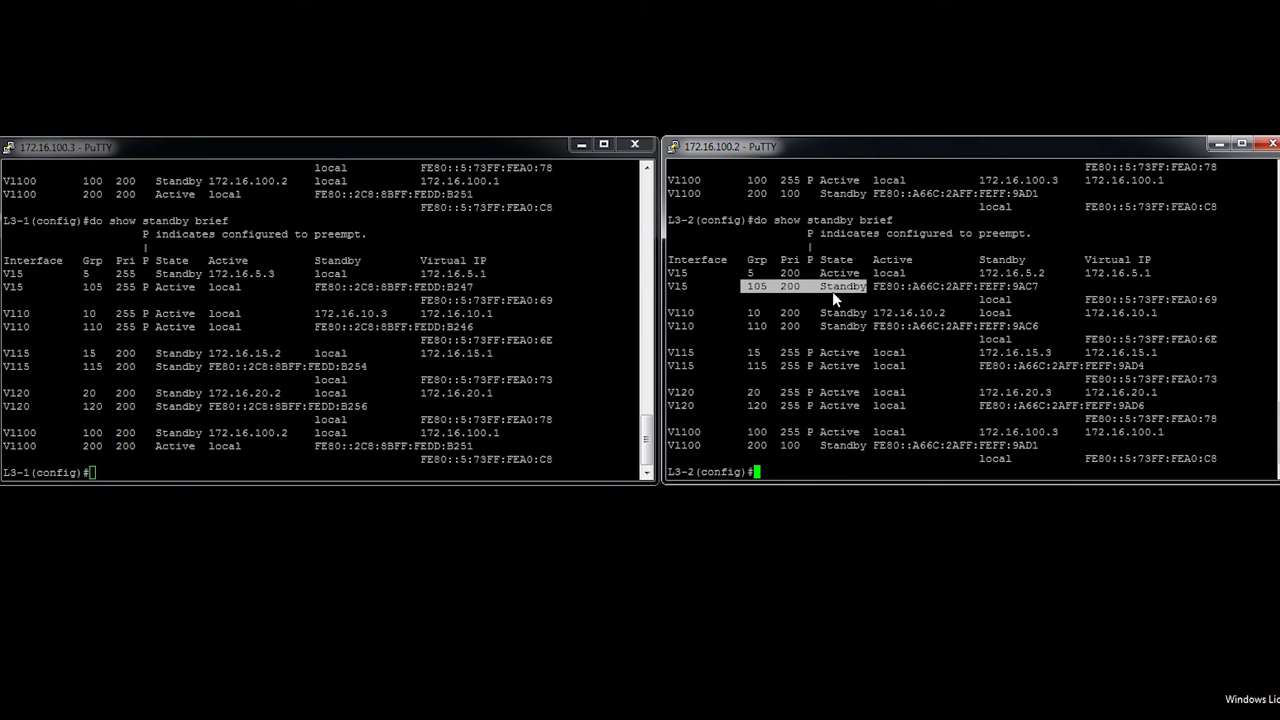
{"action": "left_click_drag", "start_coordinate": [141, 278], "coordinate": [150, 272]}
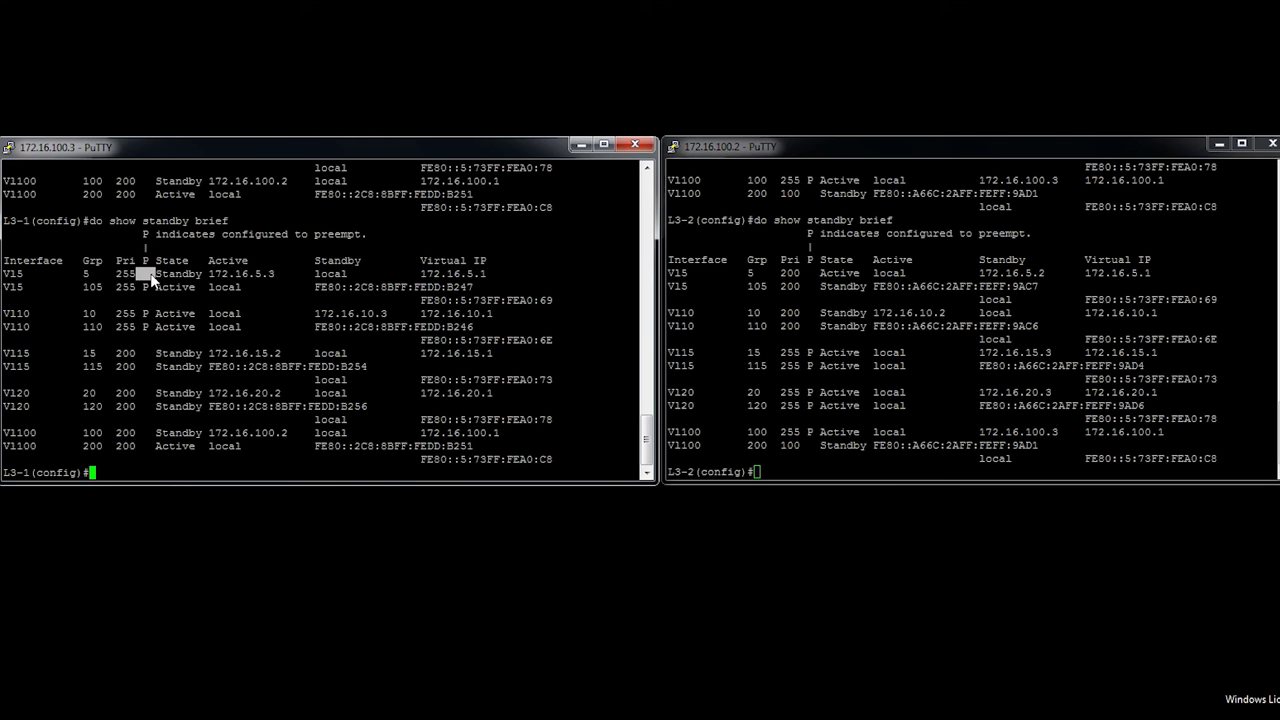
Step: On L3-2, shut down and re-enable interface VLAN 5, then exit interface configuration
{"action": "left_click", "coordinate": [809, 472]}
{"action": "type", "text": "interface vlan 5"}
{"action": "key", "text": "Return"}
{"action": "type", "text": "s"}
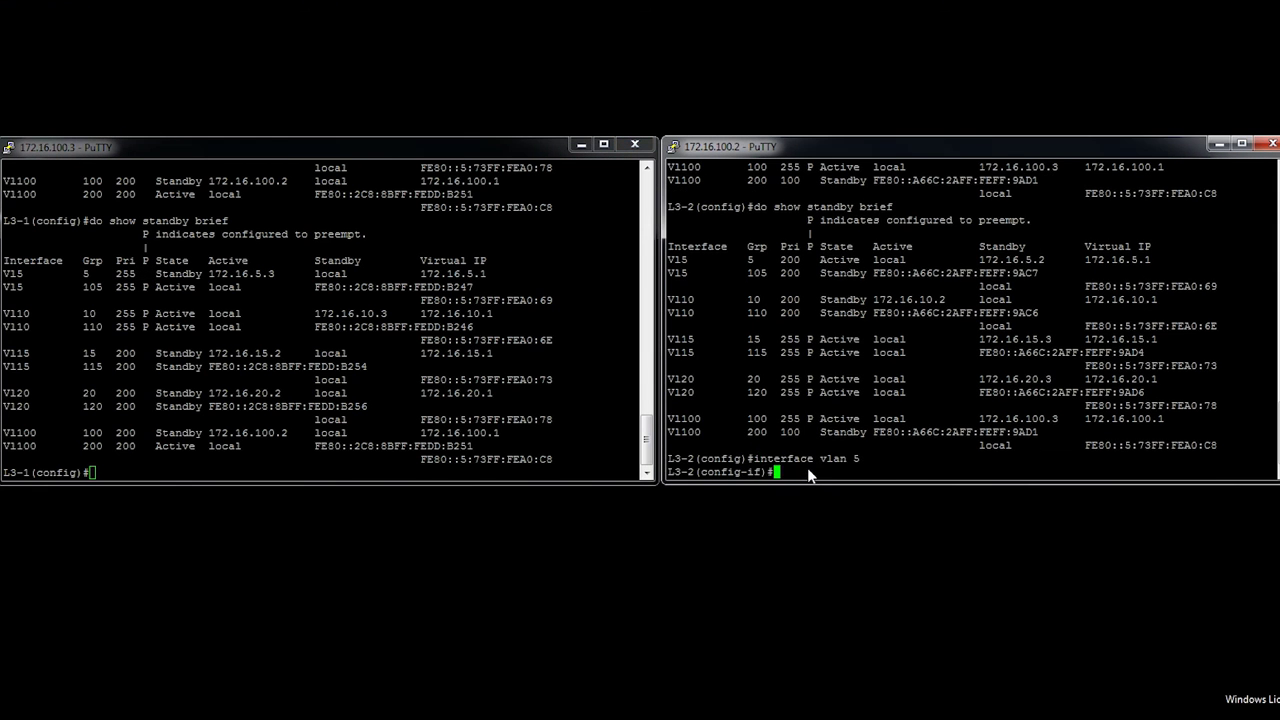
{"action": "type", "text": "hutdown"}
{"action": "key", "text": "Return"}
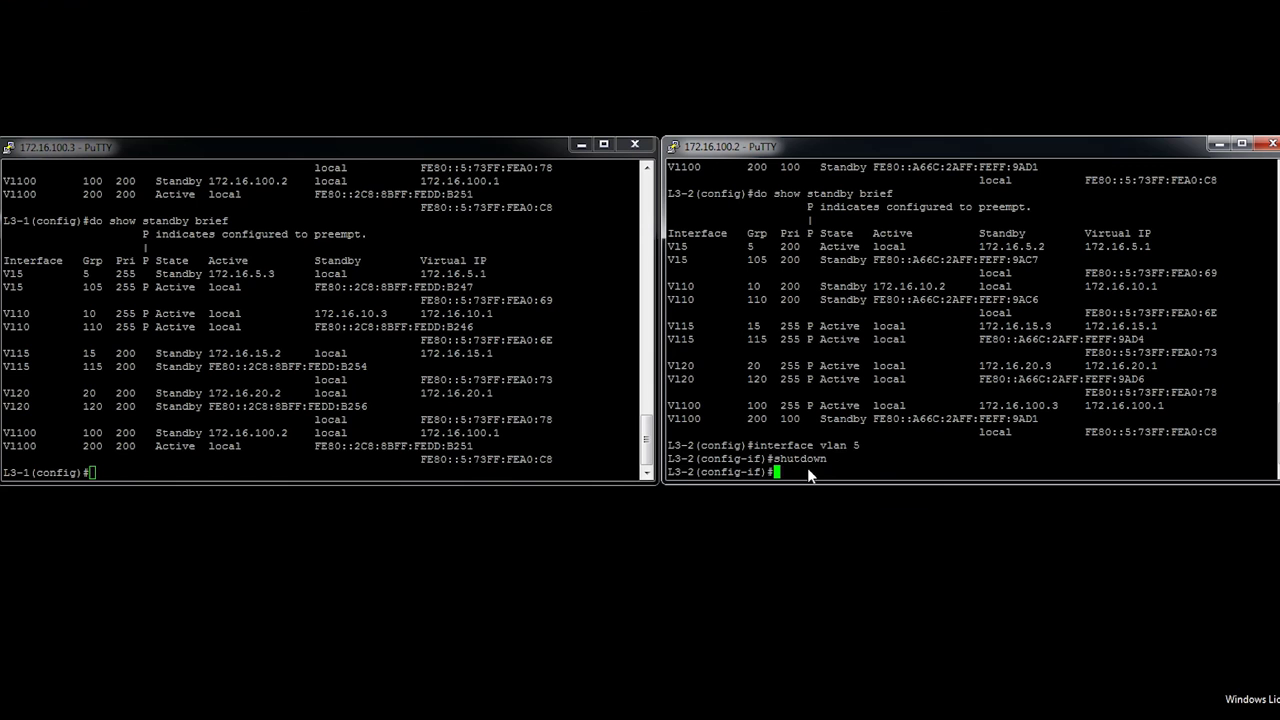
{"action": "type", "text": "no shutdown"}
{"action": "key", "text": "Return"}
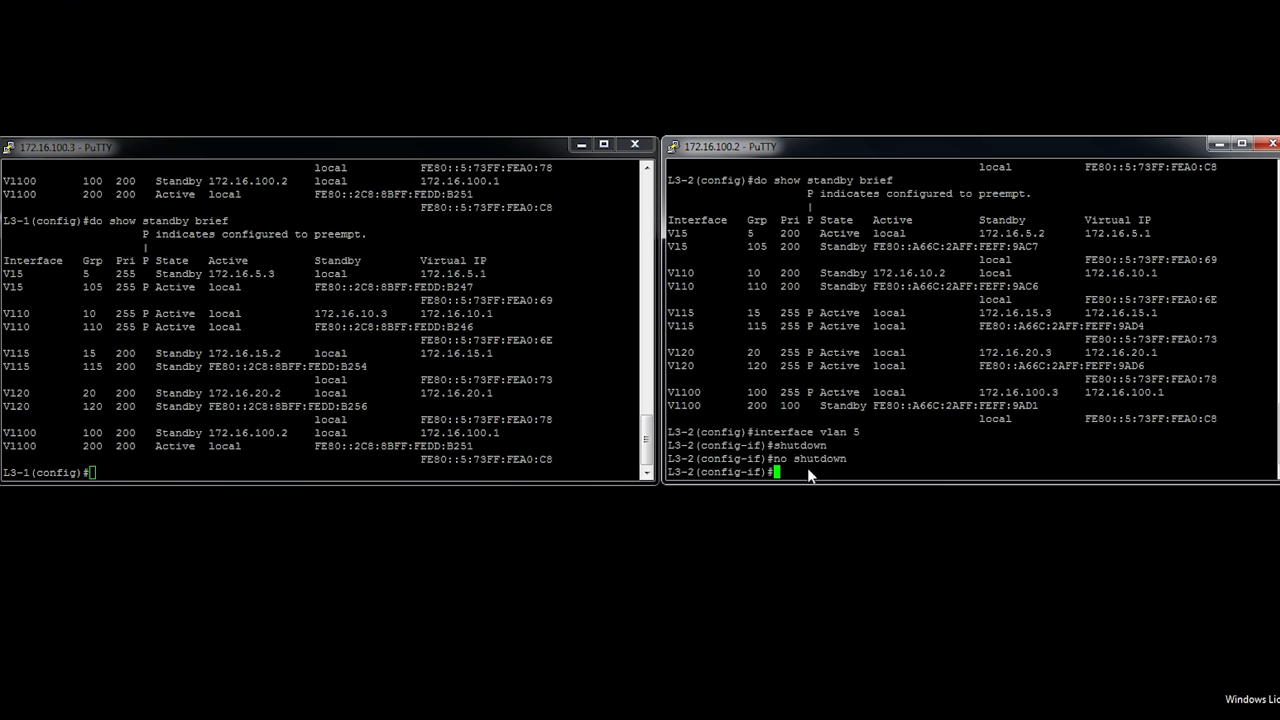
{"action": "type", "text": "exit"}
{"action": "key", "text": "Return"}
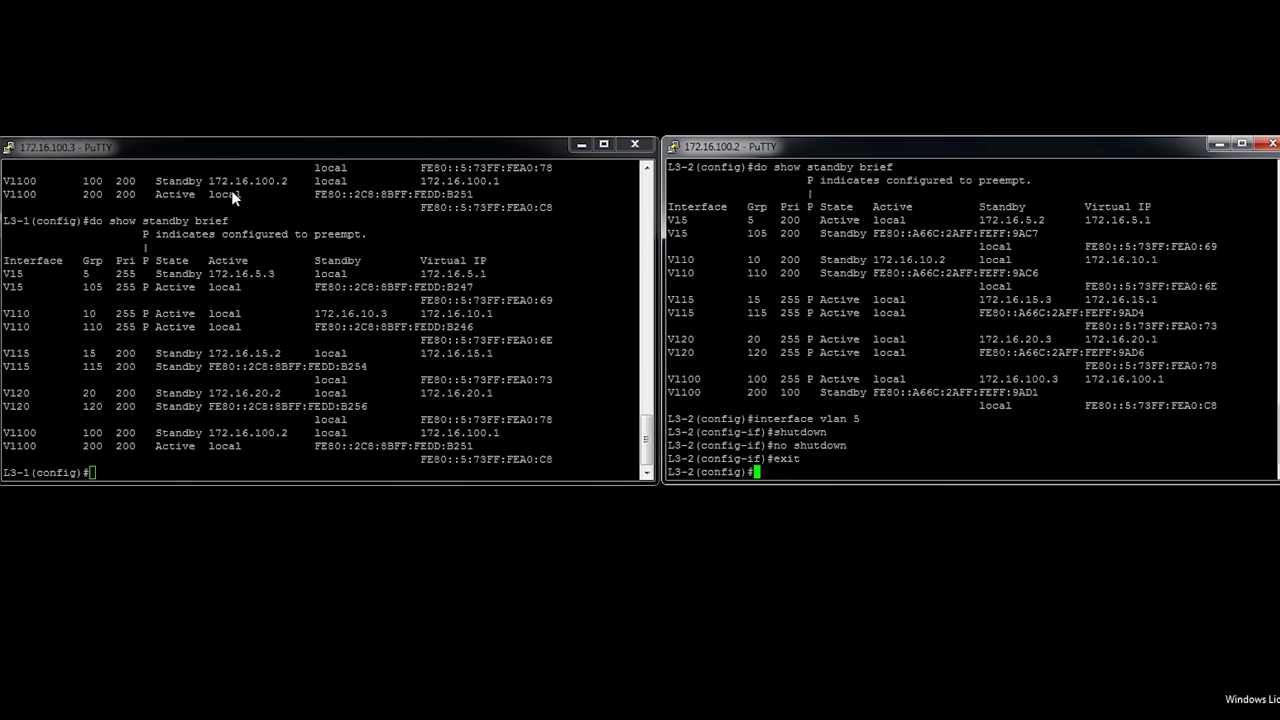
Step: Reset the terminals of both the L3-1 and L3-2 sessions
{"action": "right_click", "coordinate": [211, 148]}
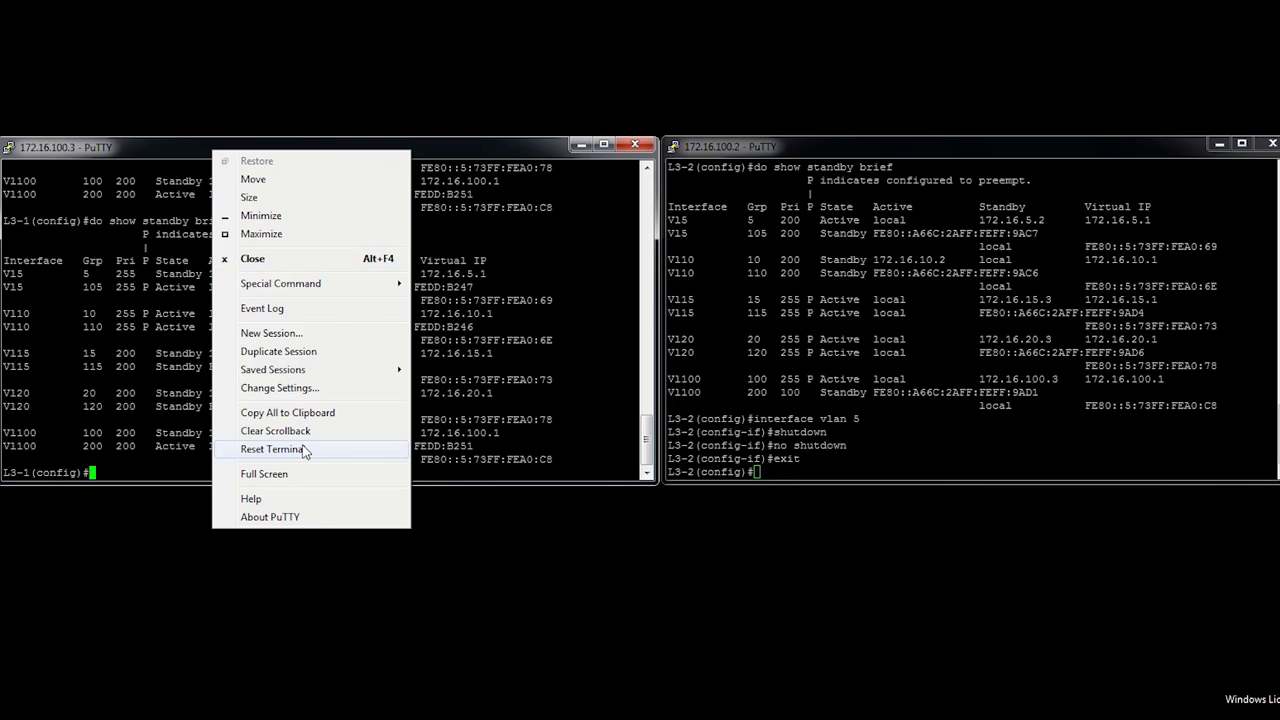
{"action": "left_click", "coordinate": [300, 449]}
{"action": "right_click", "coordinate": [737, 150]}
{"action": "left_click", "coordinate": [783, 445]}
Step: Run 'do show standby brief' on both switches, highlighting L3-1 Active and L3-2 Speak for group 5
{"action": "left_click", "coordinate": [463, 335]}
{"action": "key", "text": "Return"}
{"action": "type", "text": "do show standby brief"}
{"action": "key", "text": "Return"}
{"action": "left_click", "coordinate": [795, 303]}
{"action": "key", "text": "Up"}
{"action": "key", "text": "Up"}
{"action": "key", "text": "Up"}
{"action": "key", "text": "Up"}
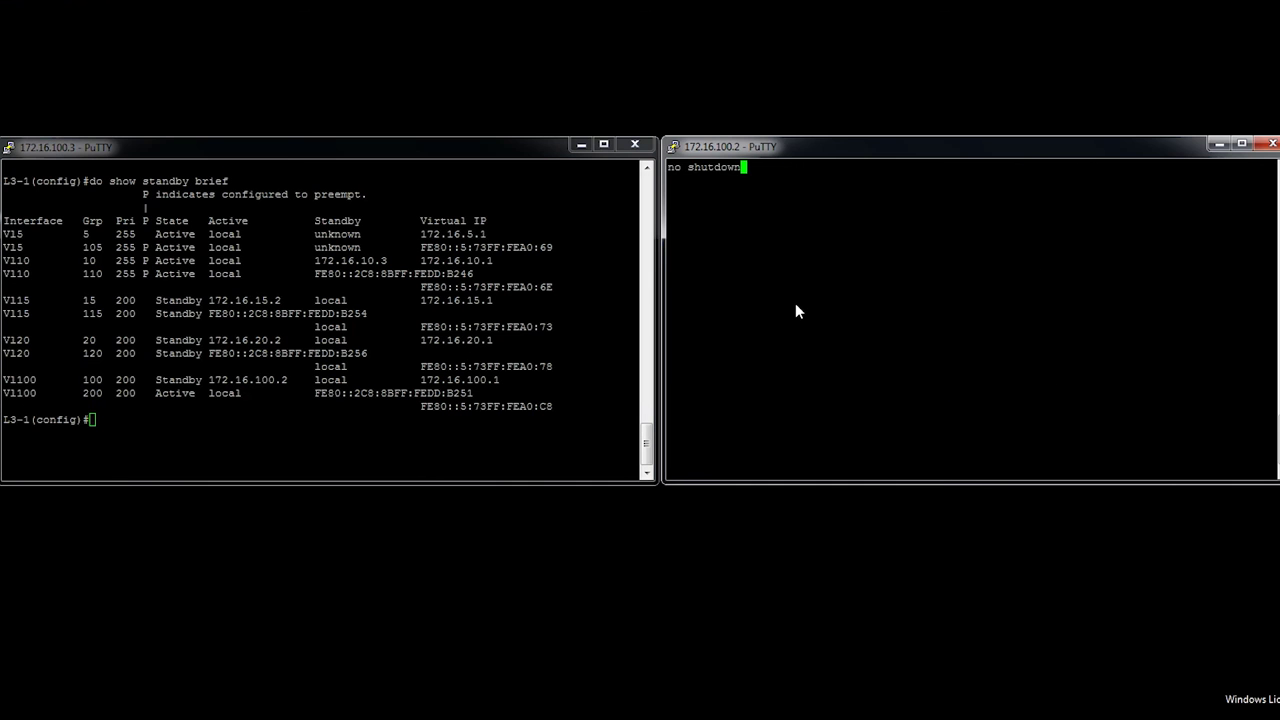
{"action": "key", "text": "Return"}
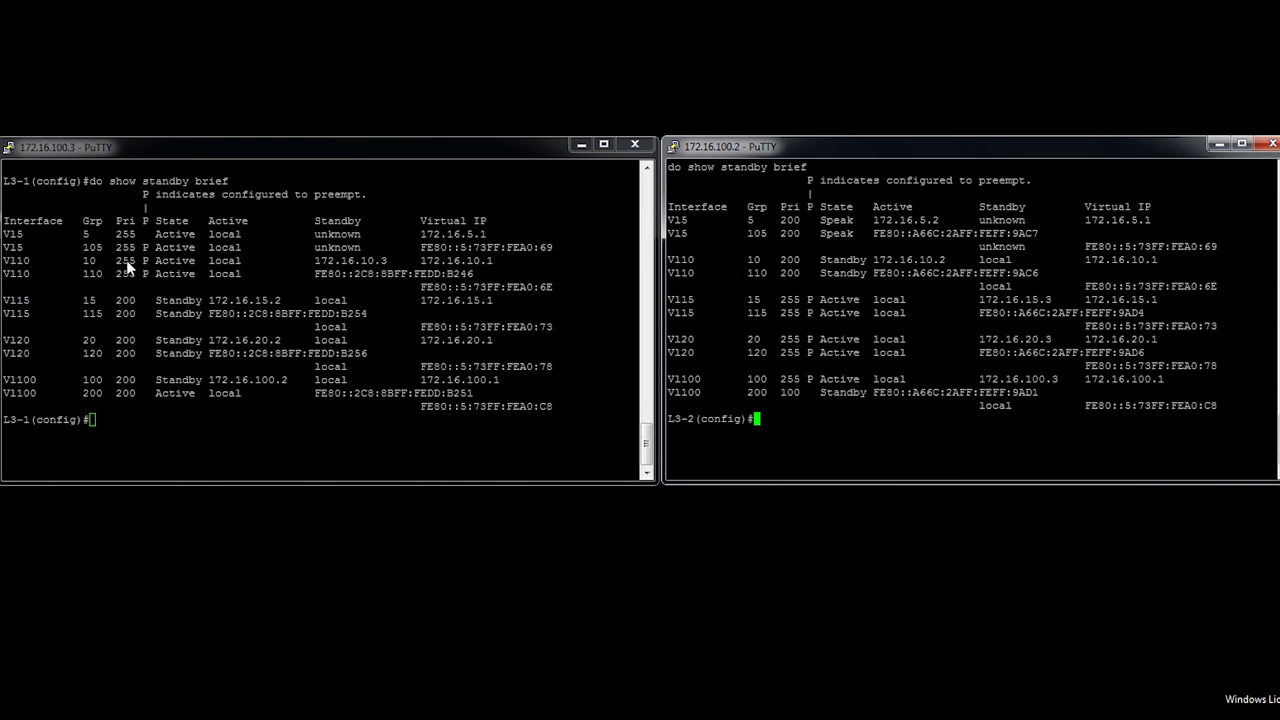
{"action": "left_click_drag", "start_coordinate": [78, 236], "coordinate": [201, 238]}
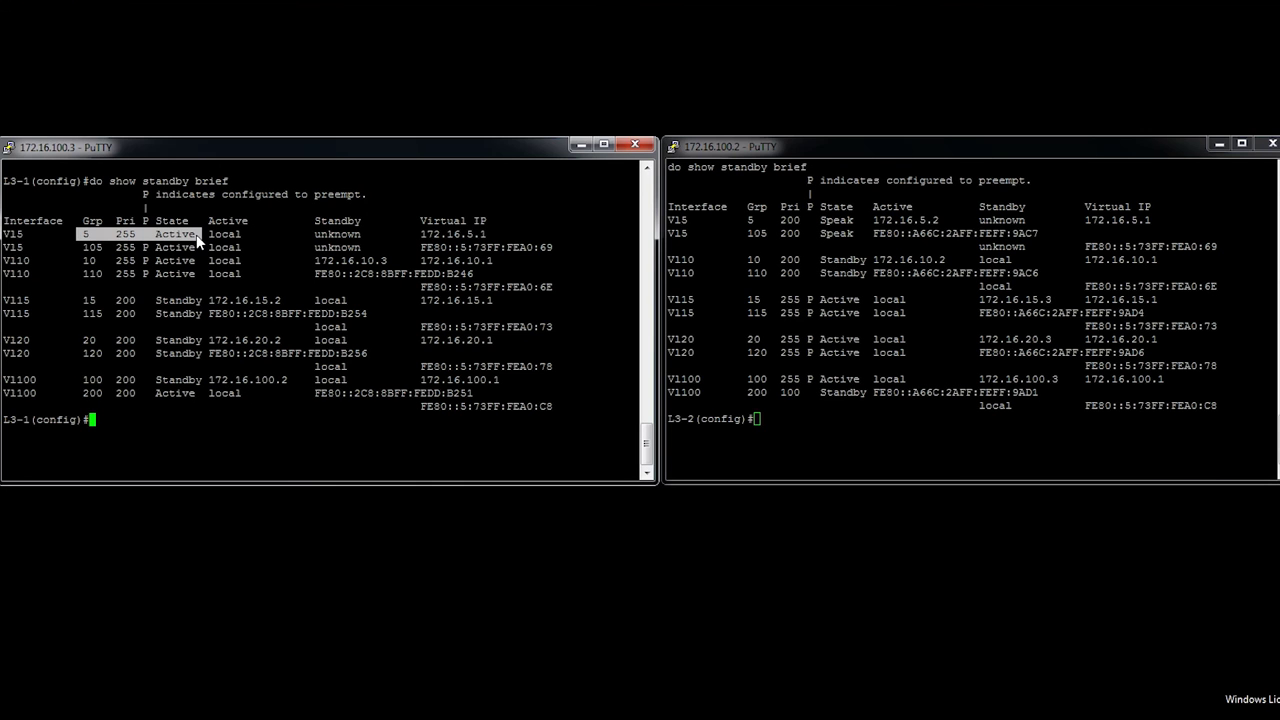
{"action": "left_click_drag", "start_coordinate": [748, 220], "coordinate": [938, 222]}
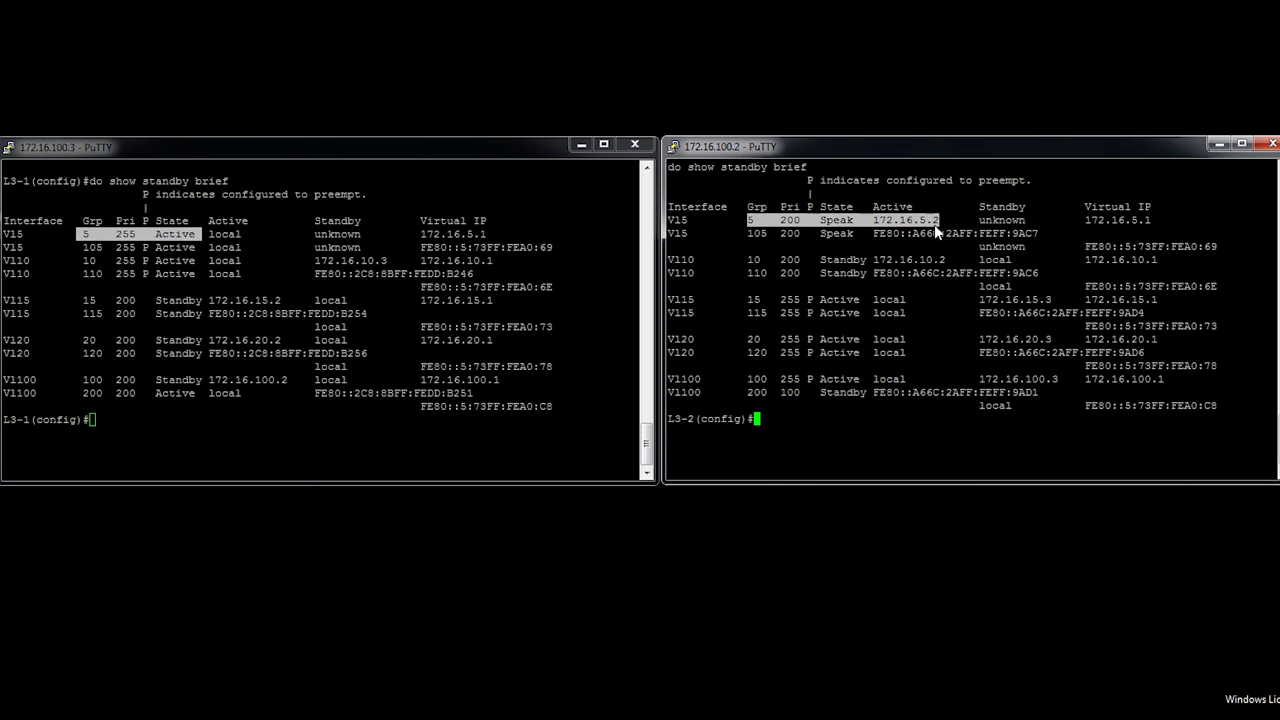
{"action": "left_click", "coordinate": [451, 370]}
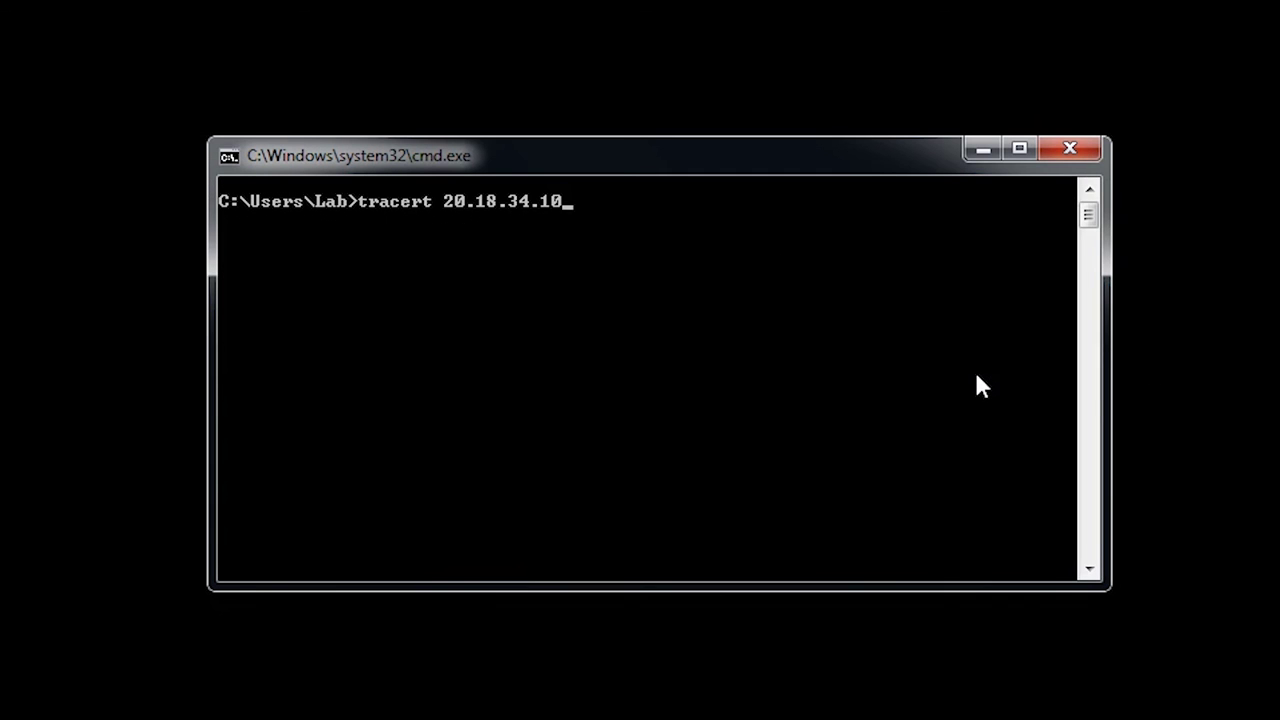
Step: Run 'tracert 20.18.34.10', reaching 172.16.5.3 before destination host unreachable
{"action": "key", "text": "Return"}
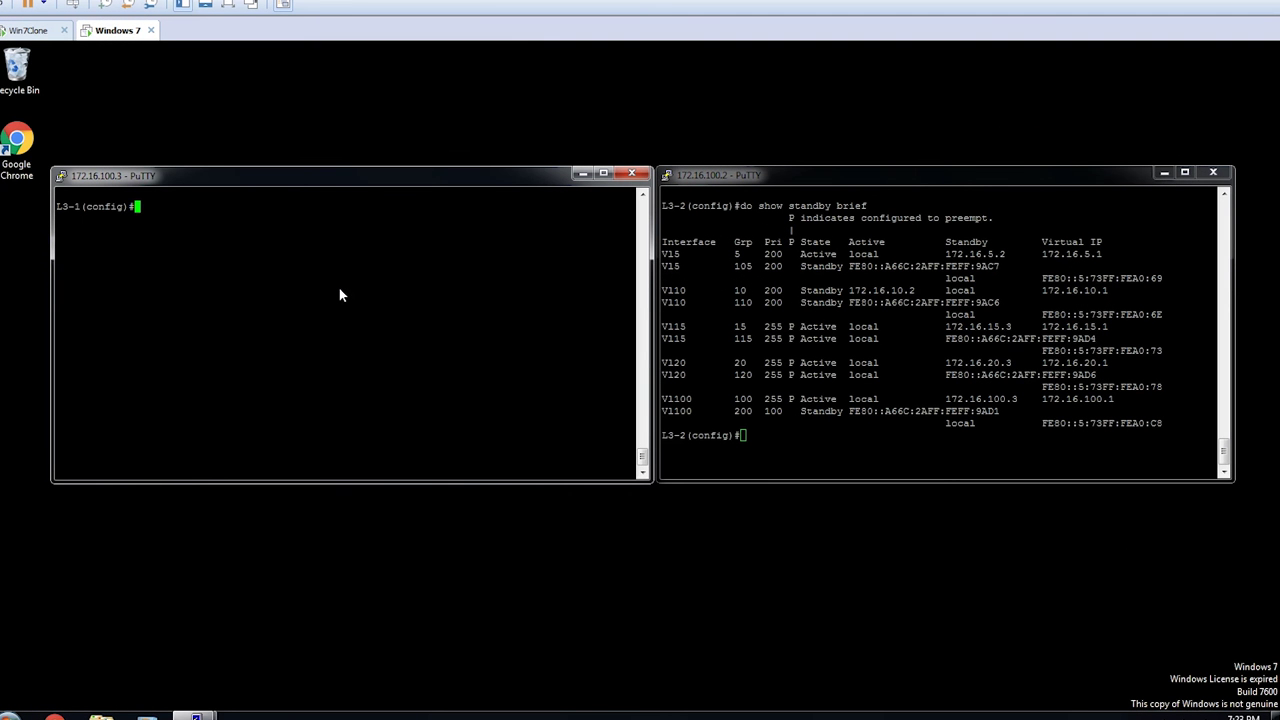
Step: Run 'do show spanning-tree' on L3-1, highlighting its VLAN 5 root status, Po1 designated, and L3-2's group 5 Active row
{"action": "type", "text": "do show sa"}
{"action": "key", "text": "BackSpace"}
{"action": "type", "text": "panning-tree"}
{"action": "key", "text": "Return"}
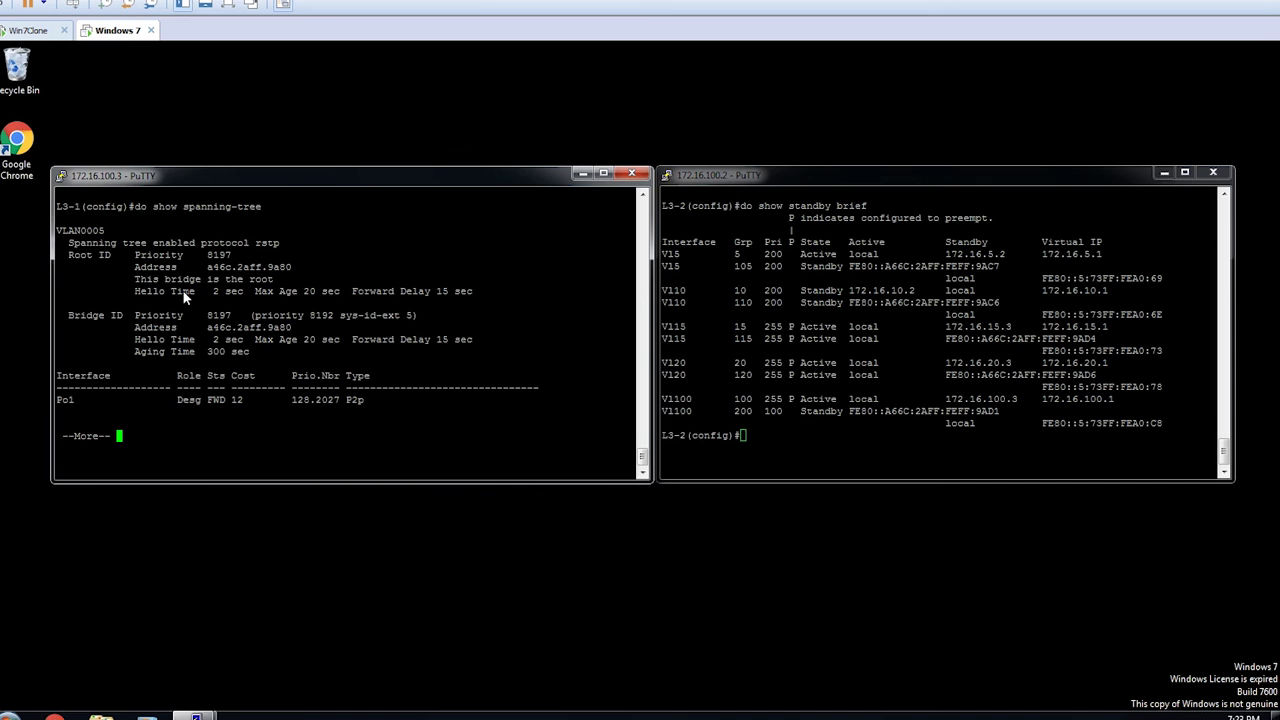
{"action": "left_click_drag", "start_coordinate": [136, 281], "coordinate": [277, 285]}
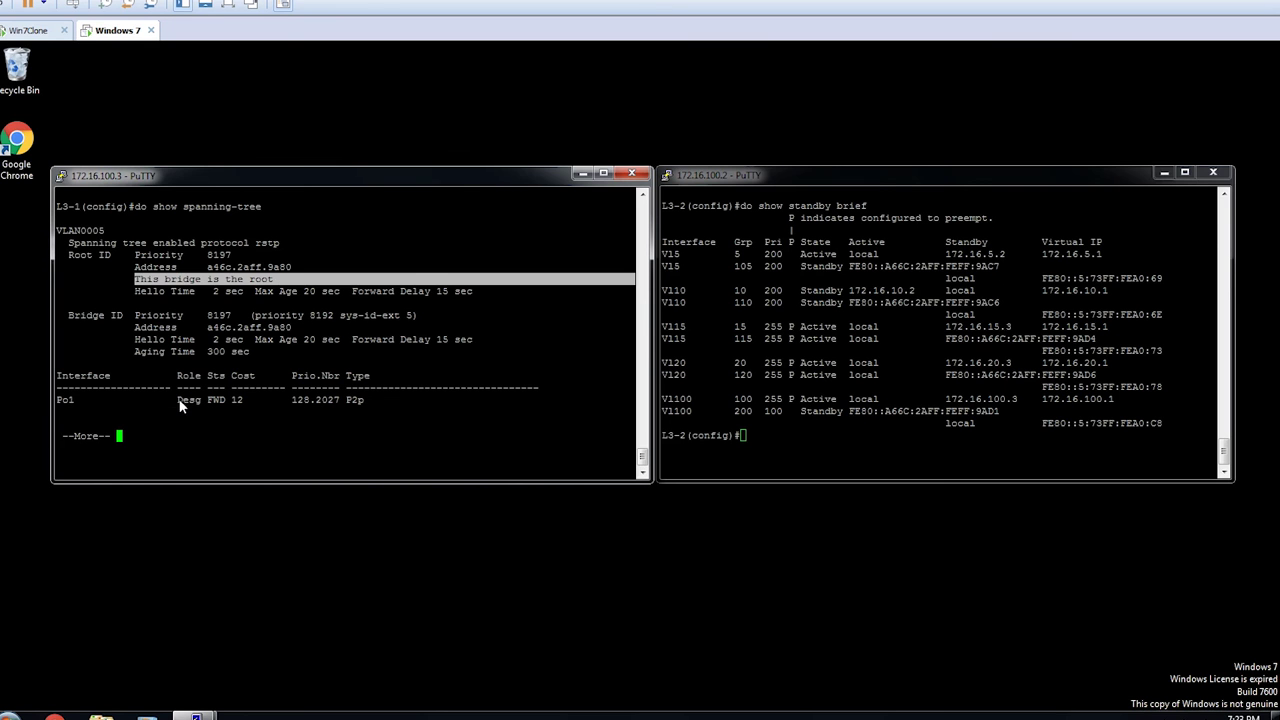
{"action": "left_click_drag", "start_coordinate": [176, 398], "coordinate": [202, 398]}
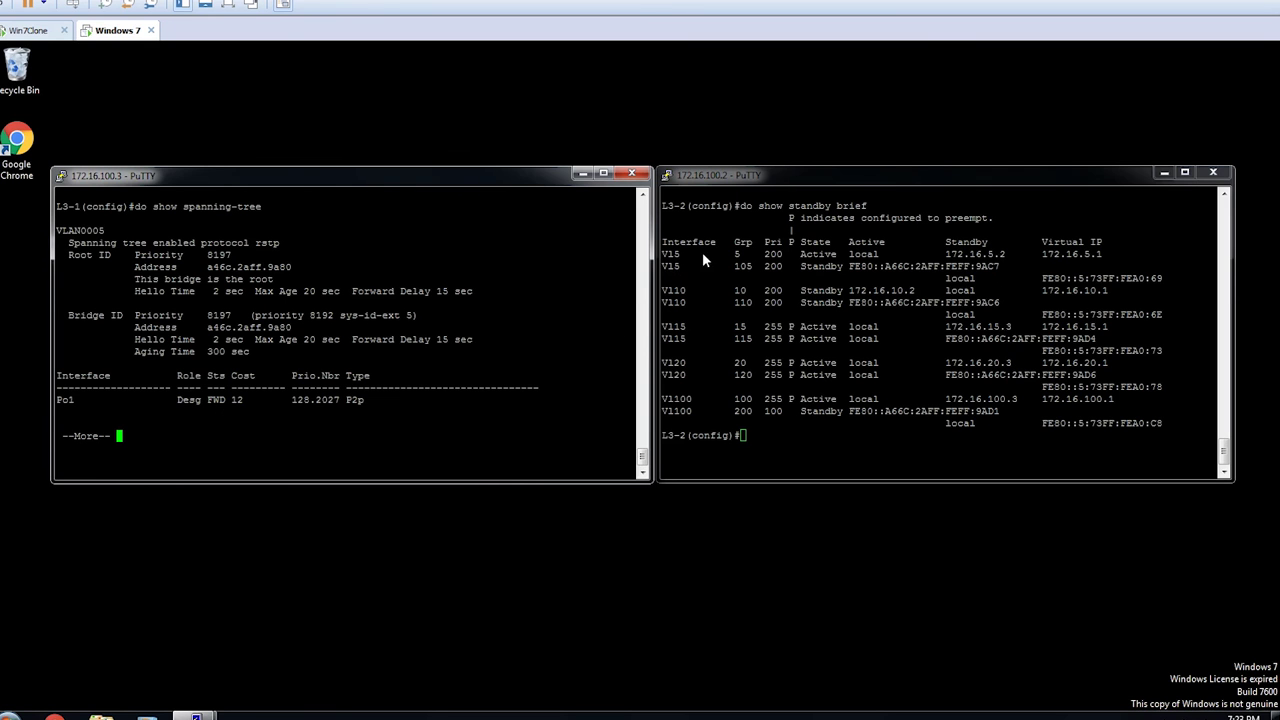
{"action": "left_click_drag", "start_coordinate": [732, 256], "coordinate": [838, 260]}
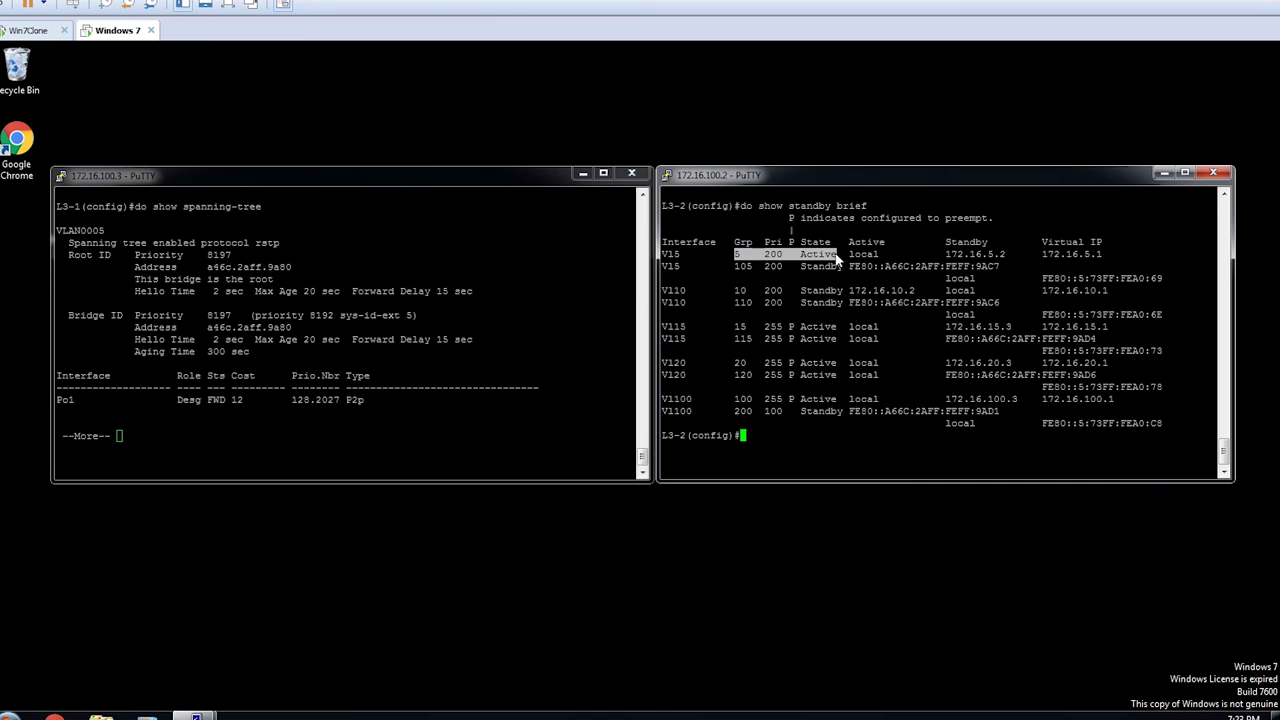